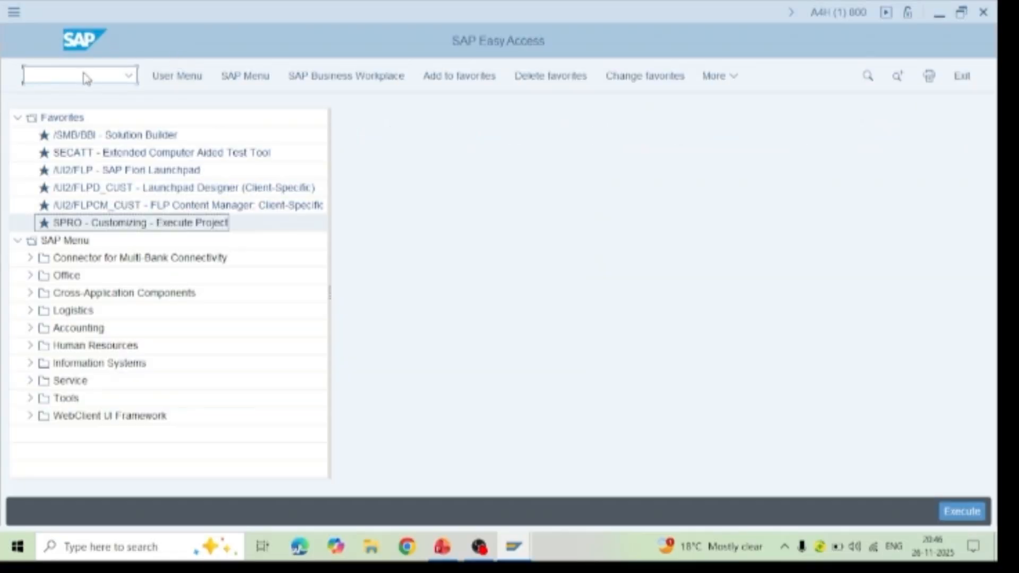
Step: Open the SAP Reference IMG from the SPRO favorite and expand Enterprise Structure > Definition > Financial Accounting
{"action": "double_click", "coordinate": [103, 232]}
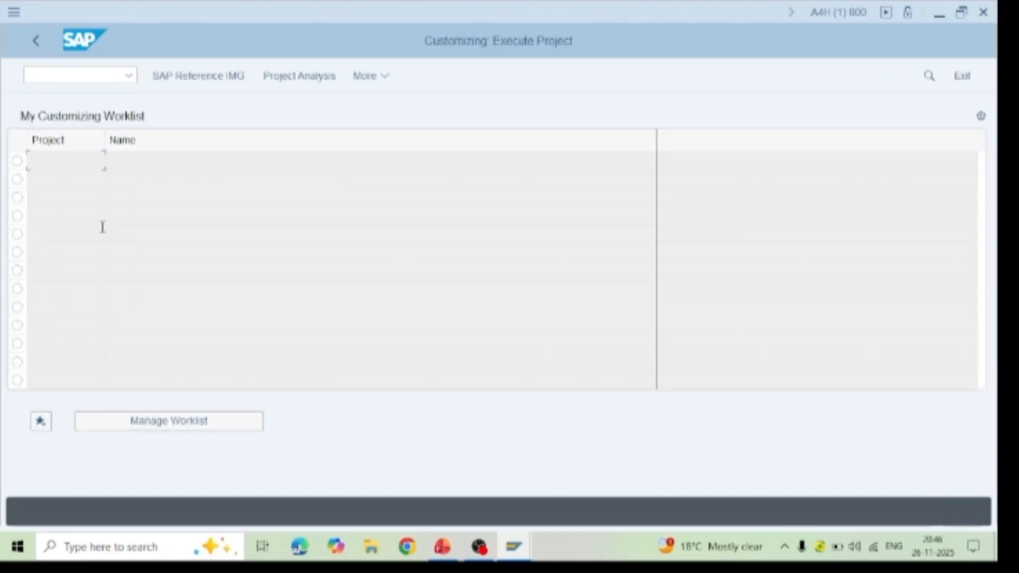
{"action": "left_click", "coordinate": [202, 84]}
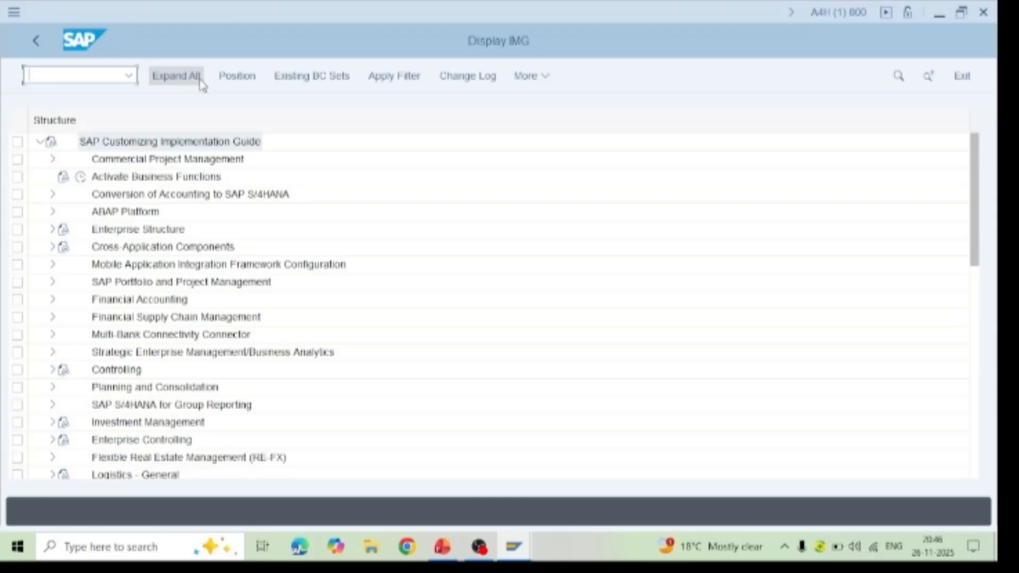
{"action": "left_click", "coordinate": [54, 230]}
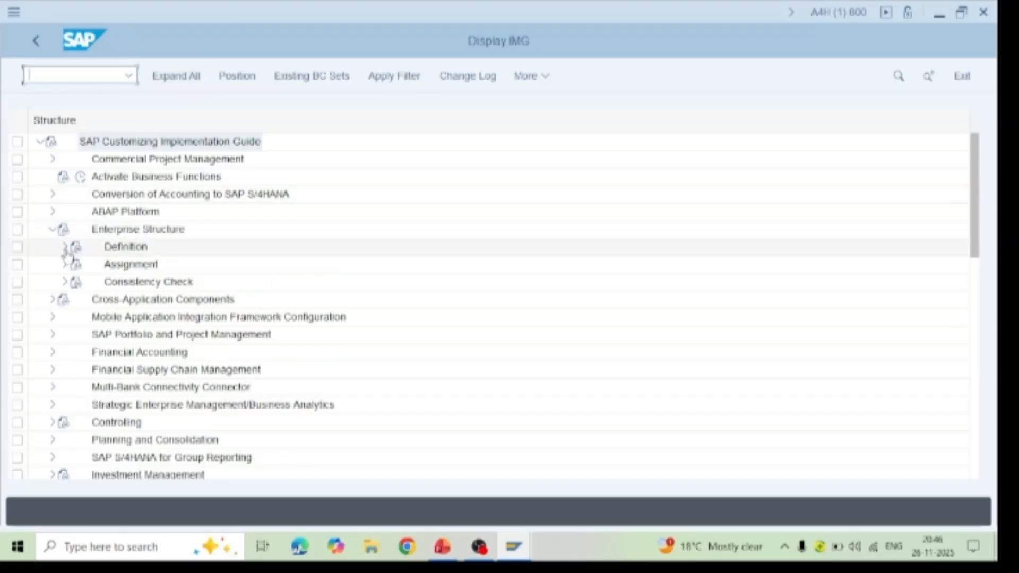
{"action": "left_click", "coordinate": [65, 247]}
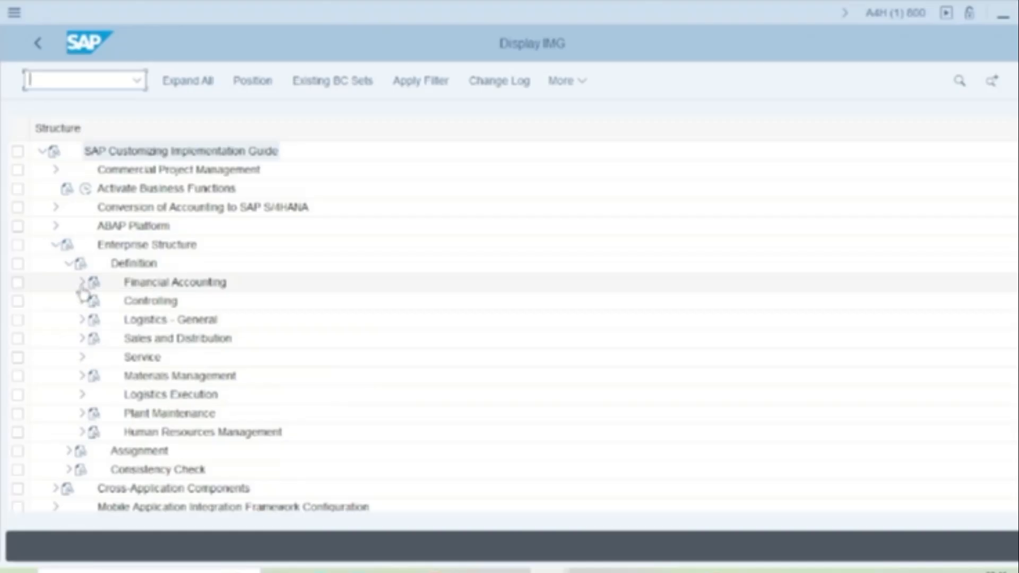
{"action": "left_click", "coordinate": [83, 287]}
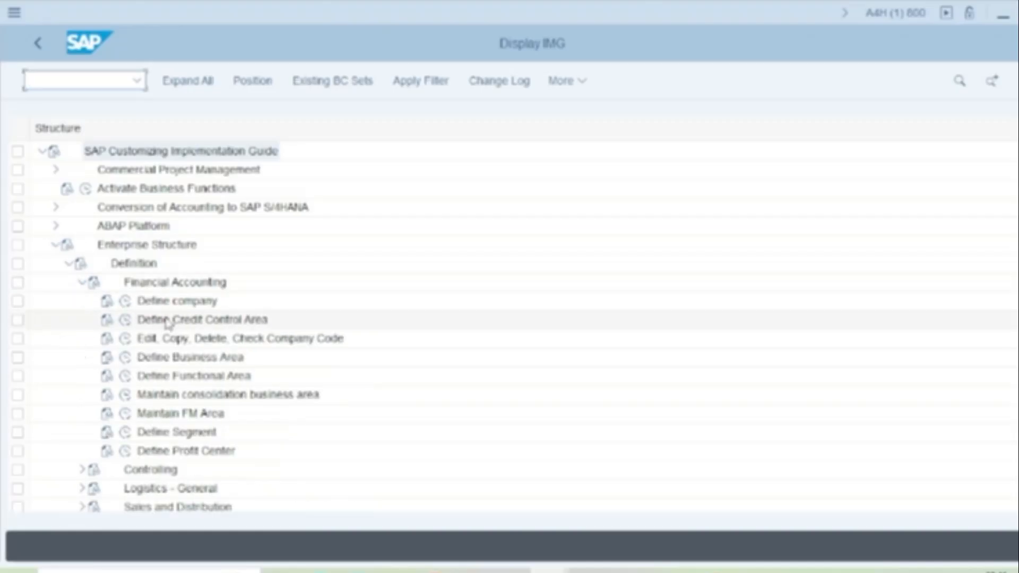
Step: Execute Edit, Copy, Delete, Check Company Code with the Edit Company Code Data activity
{"action": "left_click", "coordinate": [169, 339]}
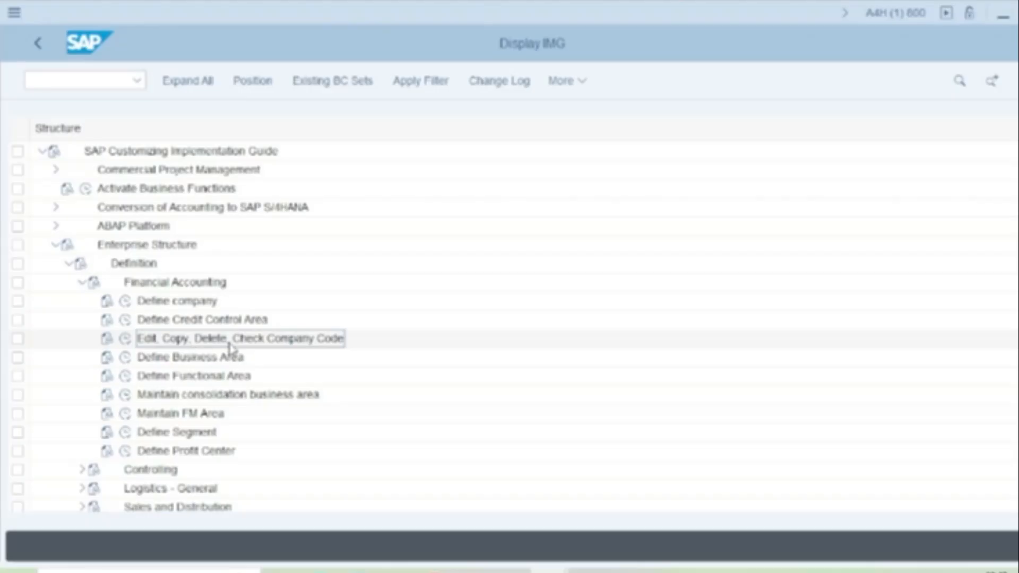
{"action": "left_click", "coordinate": [124, 340]}
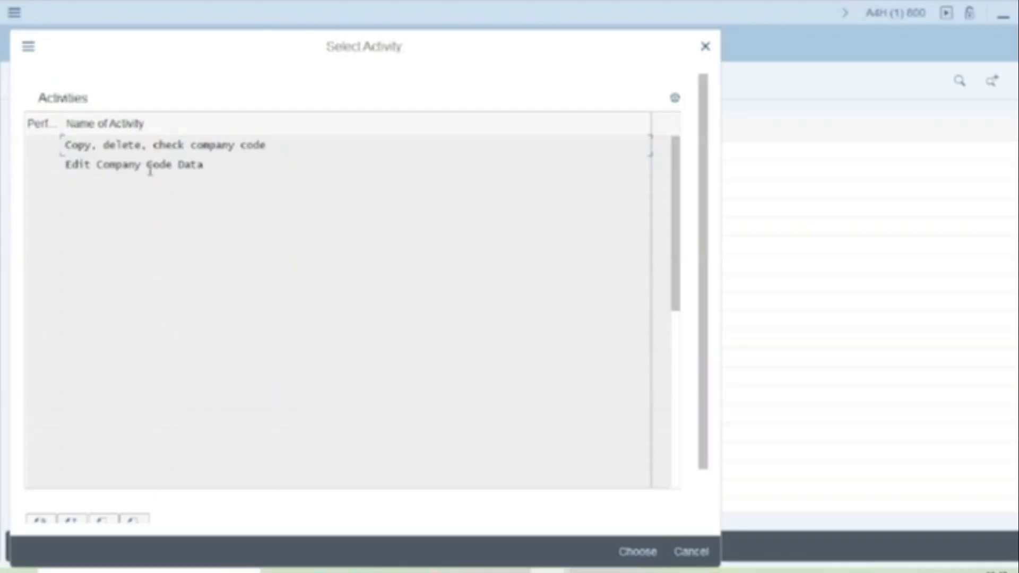
{"action": "left_click", "coordinate": [130, 166]}
{"action": "double_click", "coordinate": [130, 166]}
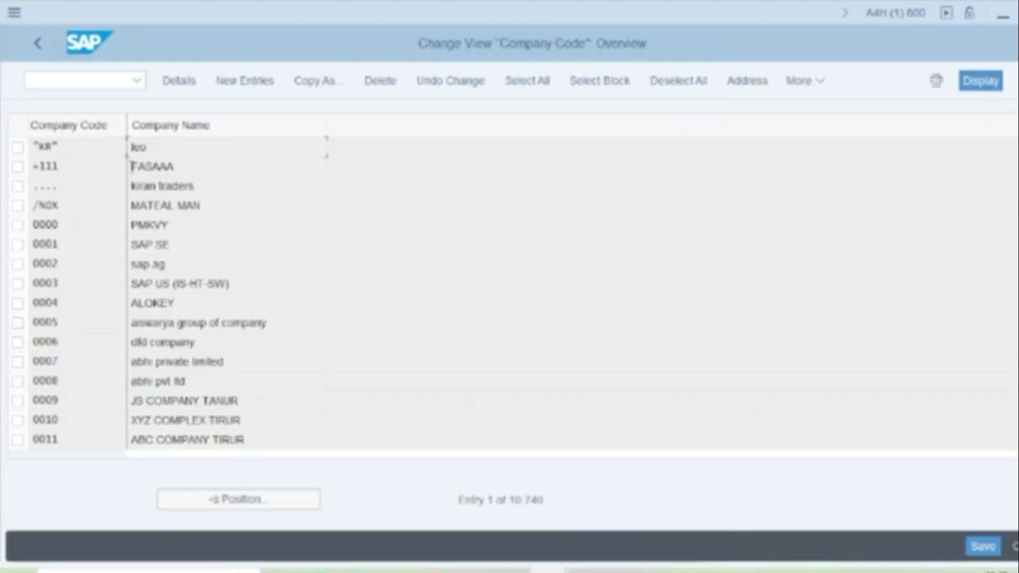
Step: Create a new company code entry with code 1213 and company name ABC Pvt Ltd
{"action": "left_click", "coordinate": [236, 82]}
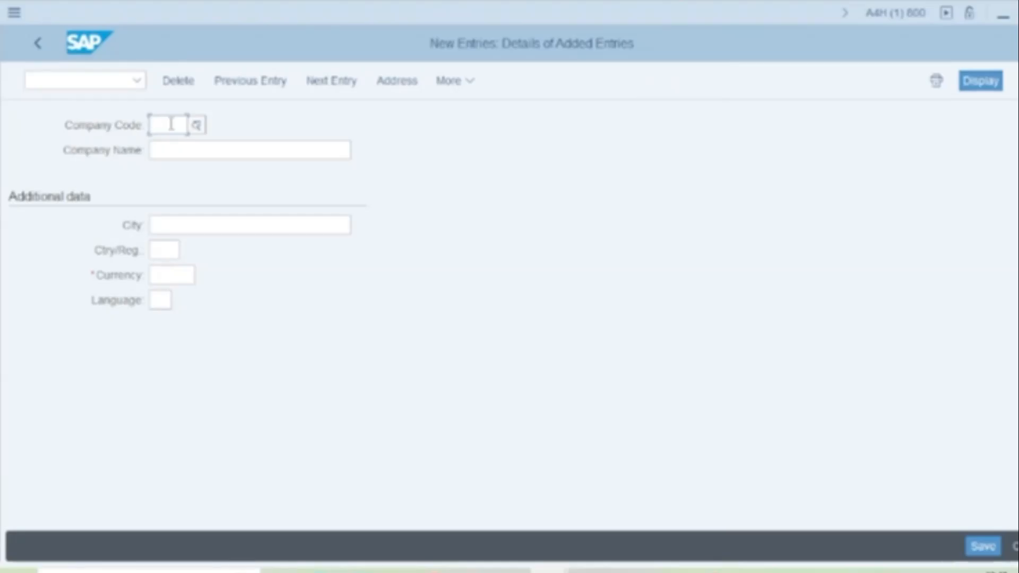
{"action": "type", "text": "123"}
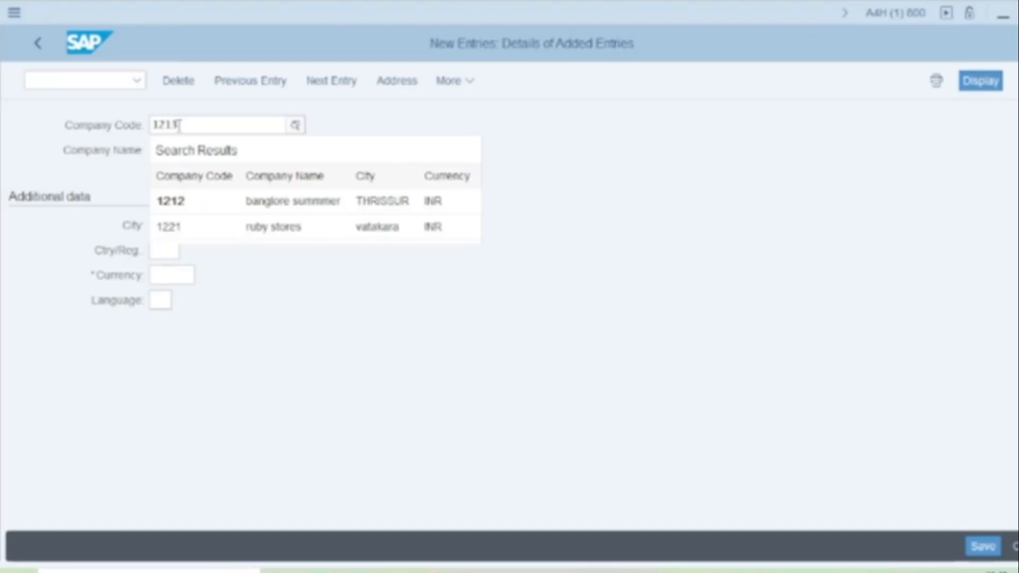
{"action": "left_click", "coordinate": [128, 164]}
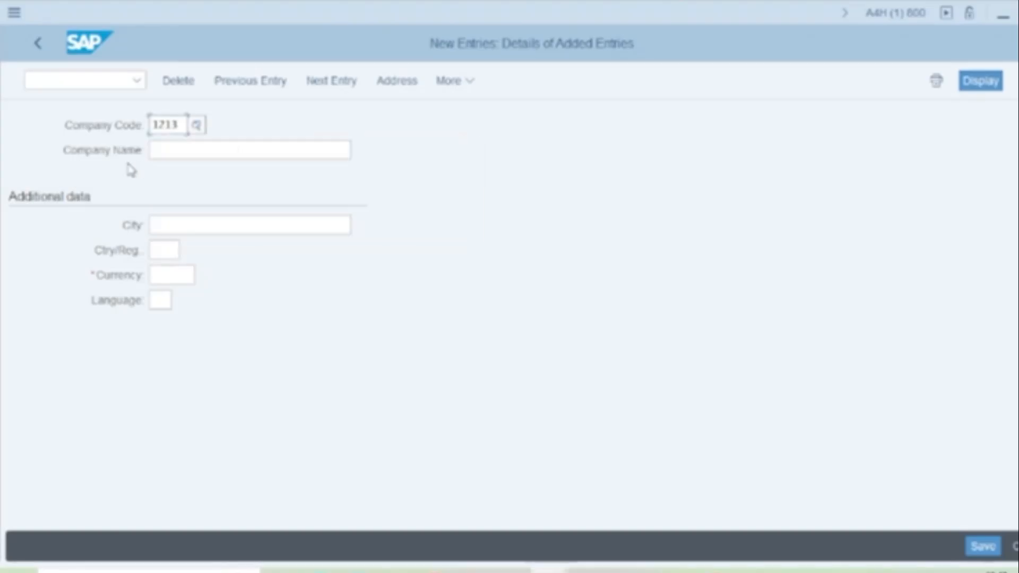
{"action": "left_click", "coordinate": [177, 154]}
{"action": "type", "text": "A"}
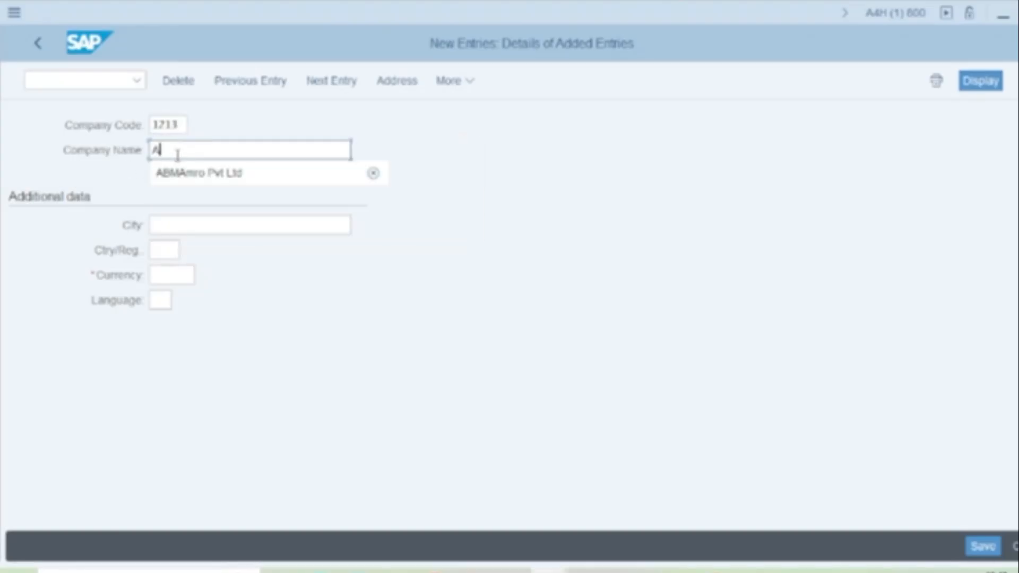
{"action": "type", "text": "BC Pvt Ltd"}
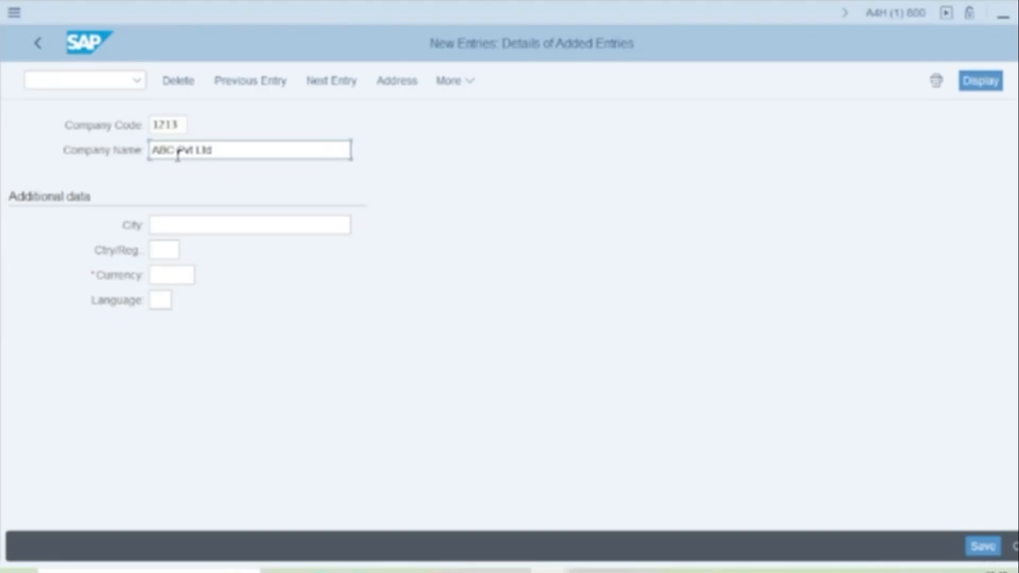
Step: Set the new company code's city to Begaluru and its country to IN
{"action": "left_click", "coordinate": [166, 226]}
{"action": "type", "text": "B"}
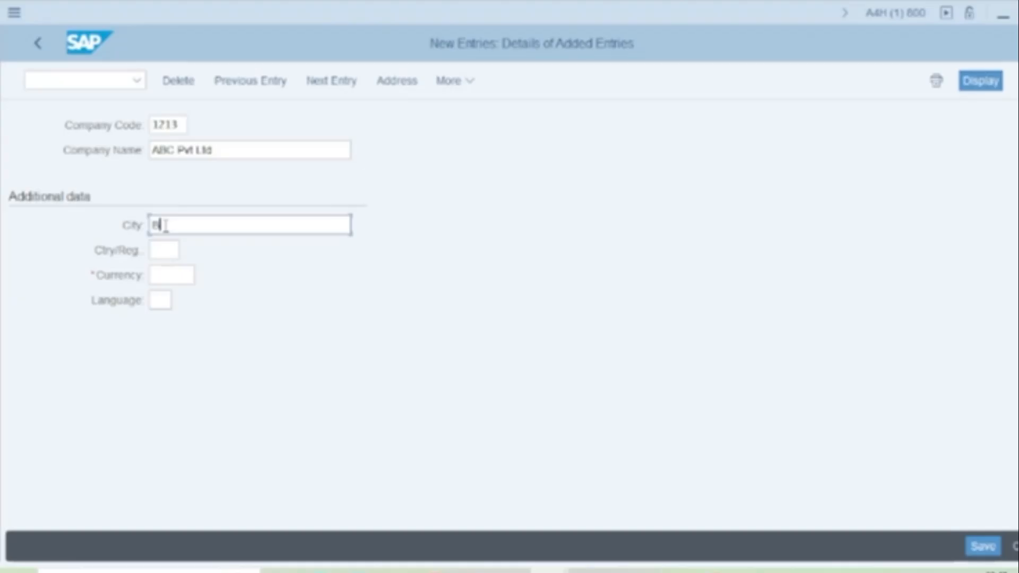
{"action": "type", "text": "enga"}
{"action": "type", "text": "luru"}
{"action": "left_click", "coordinate": [162, 251]}
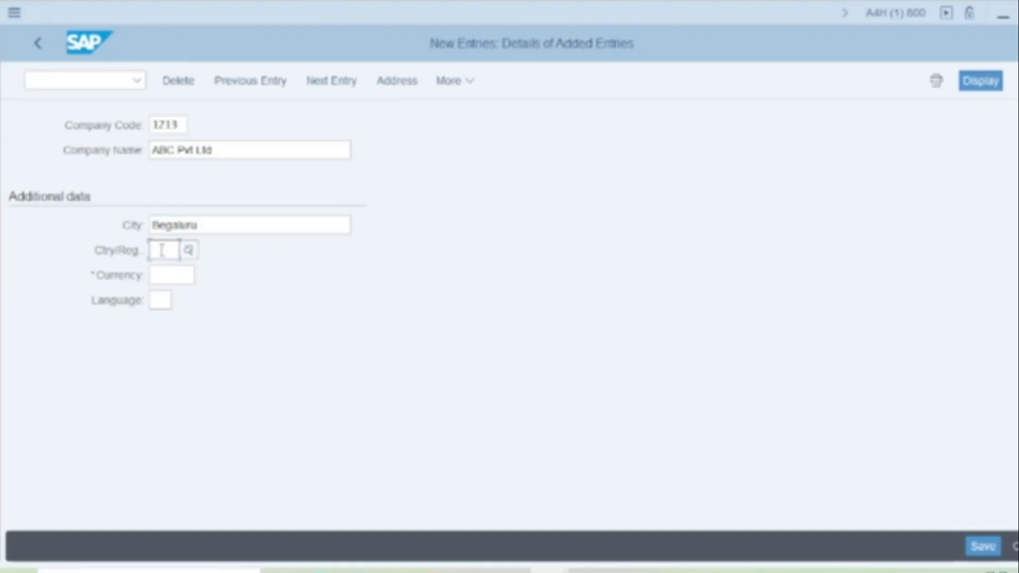
{"action": "type", "text": "I"}
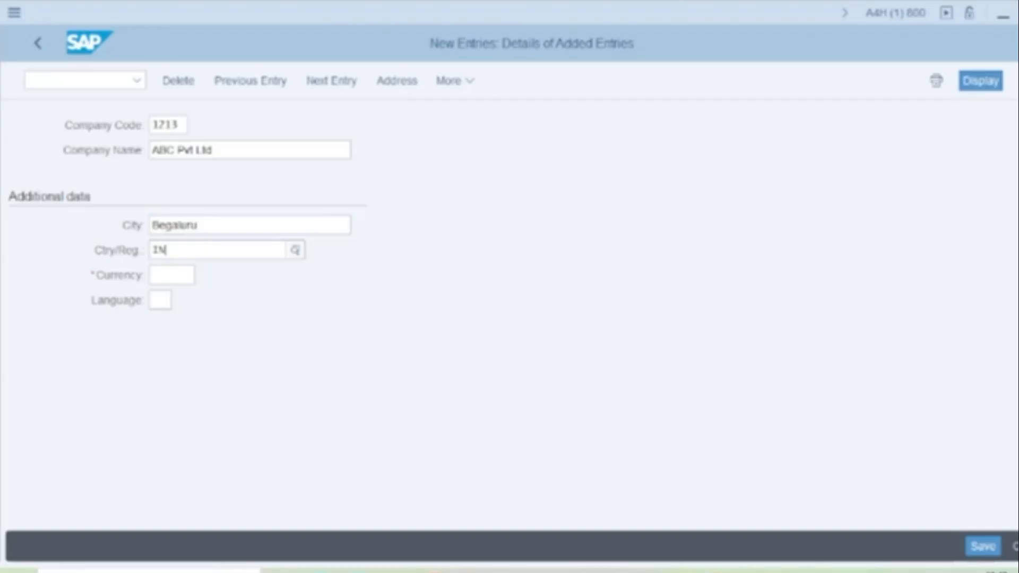
{"action": "type", "text": "N"}
{"action": "left_click", "coordinate": [127, 248]}
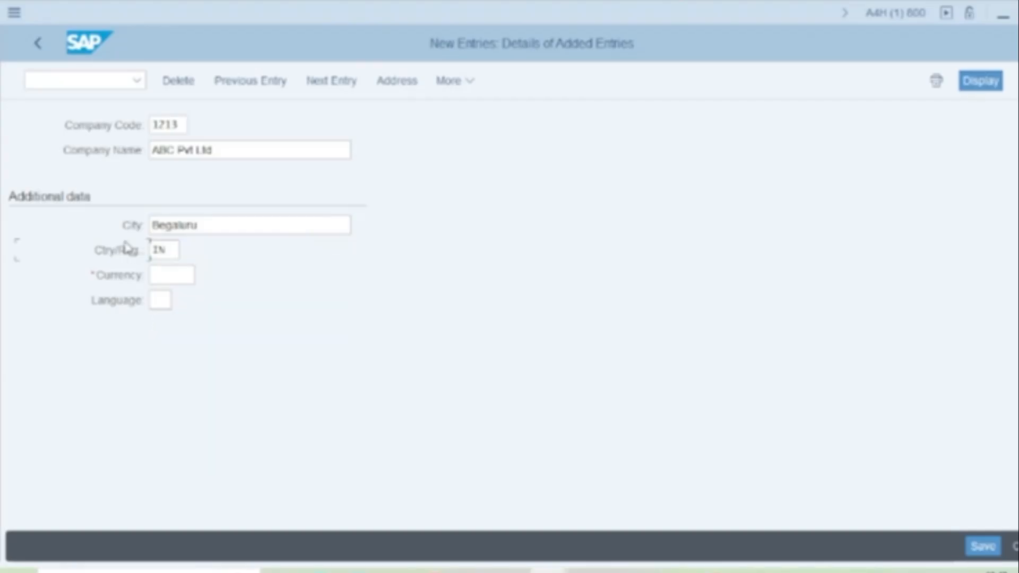
{"action": "left_click", "coordinate": [172, 252]}
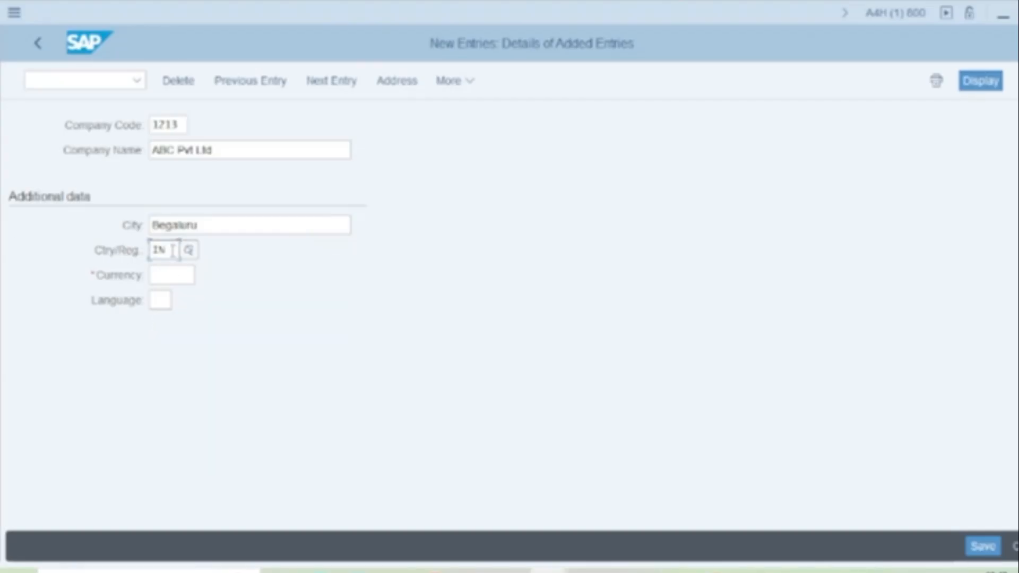
{"action": "left_click", "coordinate": [189, 250]}
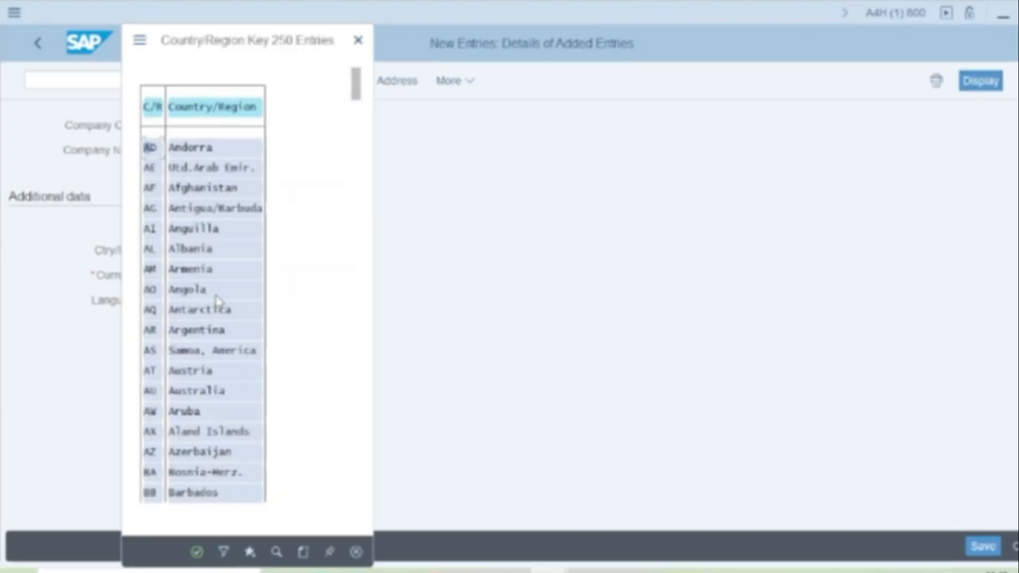
{"action": "left_click", "coordinate": [357, 41]}
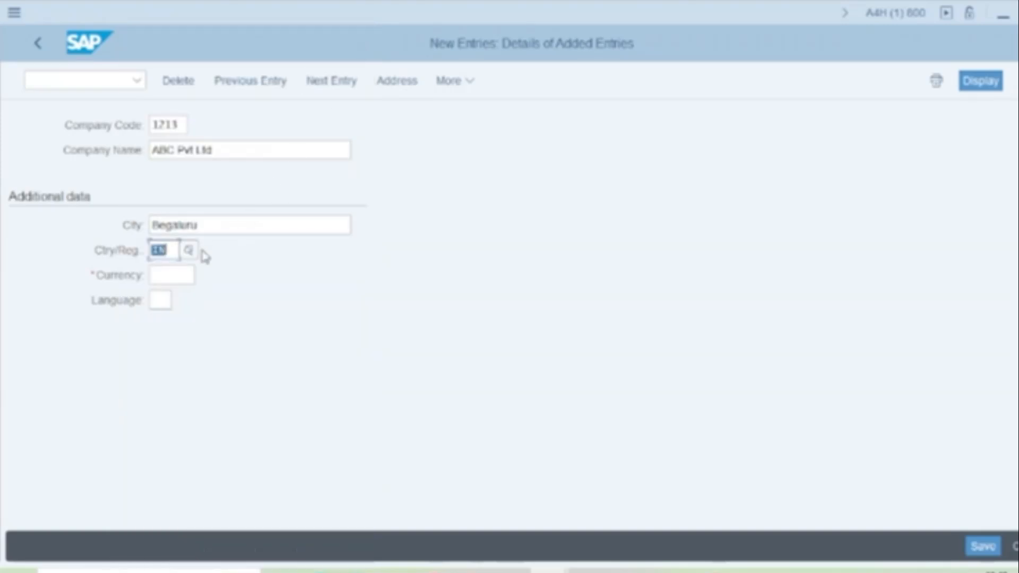
Step: Set the company code's currency to INR and its language to EN
{"action": "left_click", "coordinate": [161, 274]}
{"action": "type", "text": "IN"}
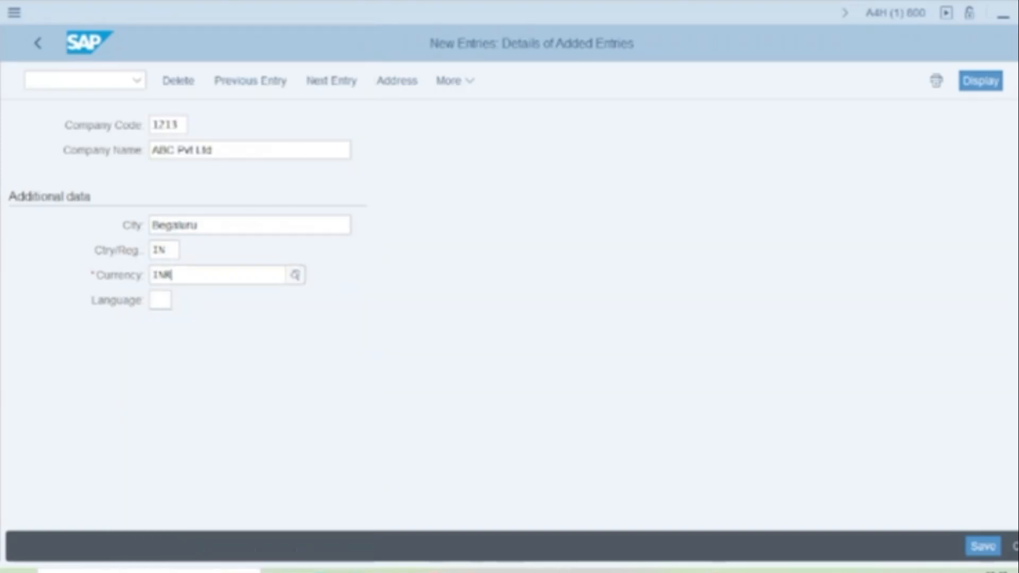
{"action": "type", "text": "R"}
{"action": "left_click", "coordinate": [170, 380]}
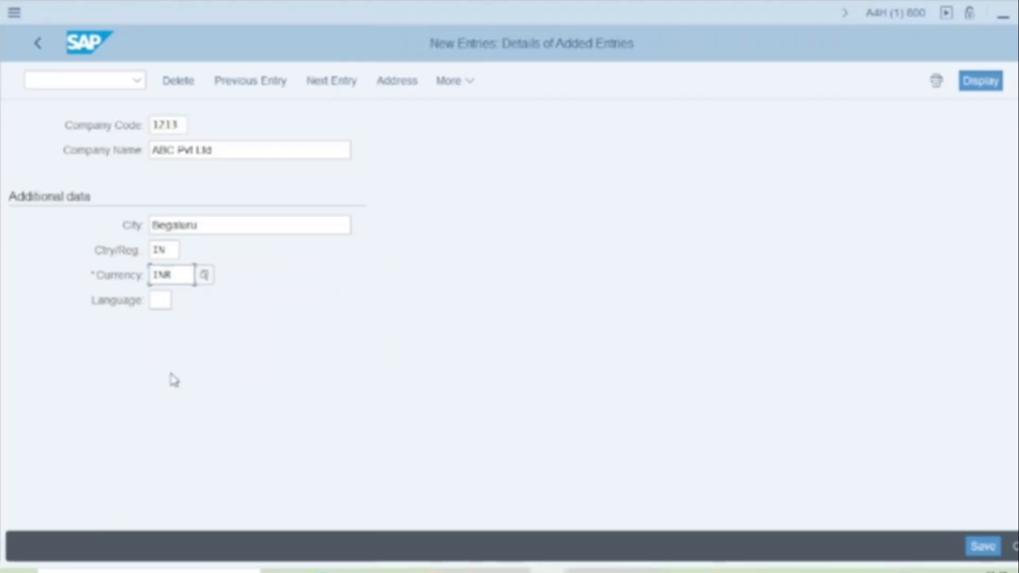
{"action": "left_click", "coordinate": [160, 300]}
{"action": "type", "text": "E"}
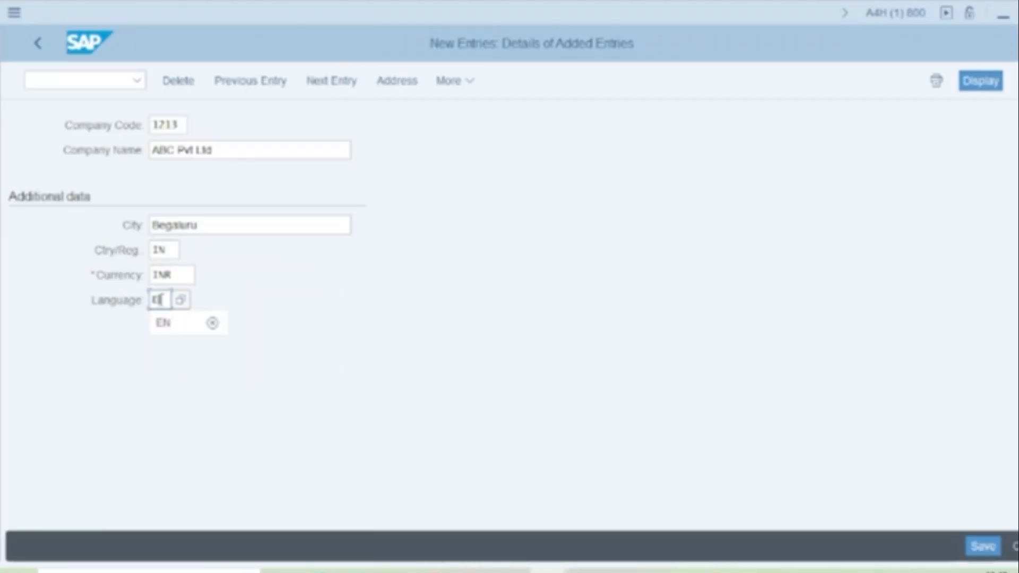
{"action": "type", "text": "N"}
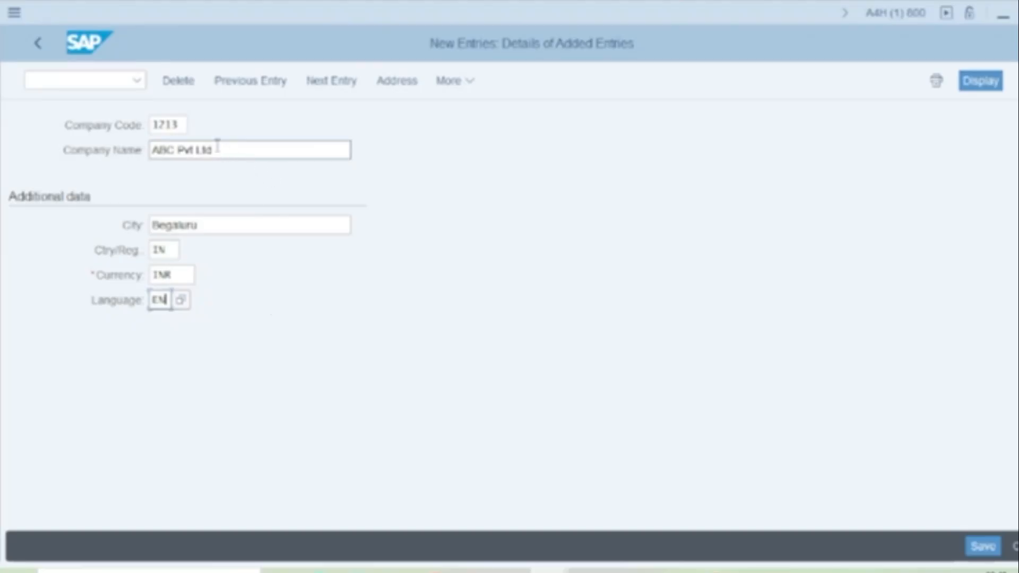
Step: Open the company code's address and enter title Company, name ABC Pvt Ltd and search term ABC
{"action": "left_click_drag", "start_coordinate": [216, 151], "coordinate": [125, 156]}
{"action": "left_click", "coordinate": [125, 156]}
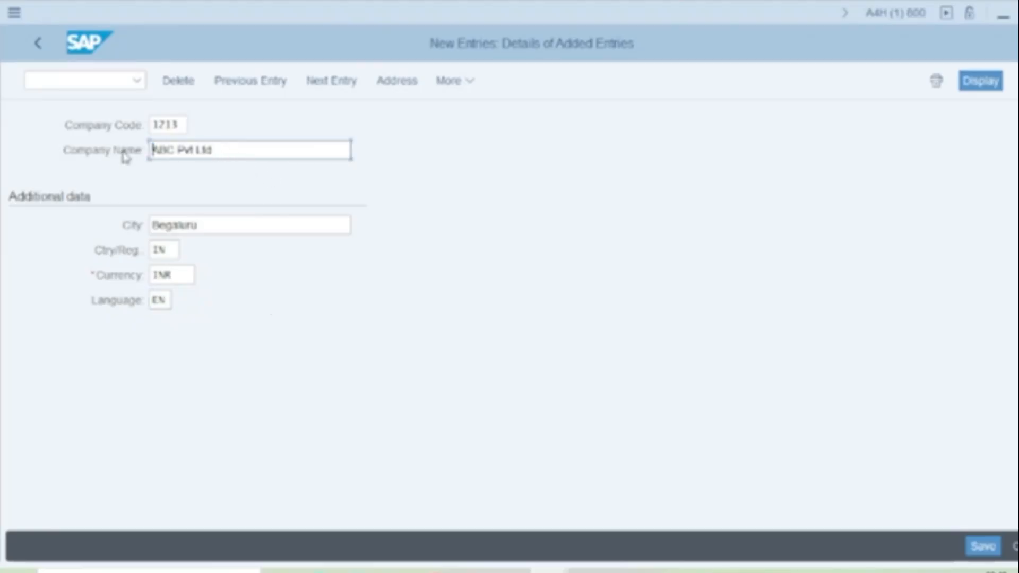
{"action": "left_click", "coordinate": [408, 85]}
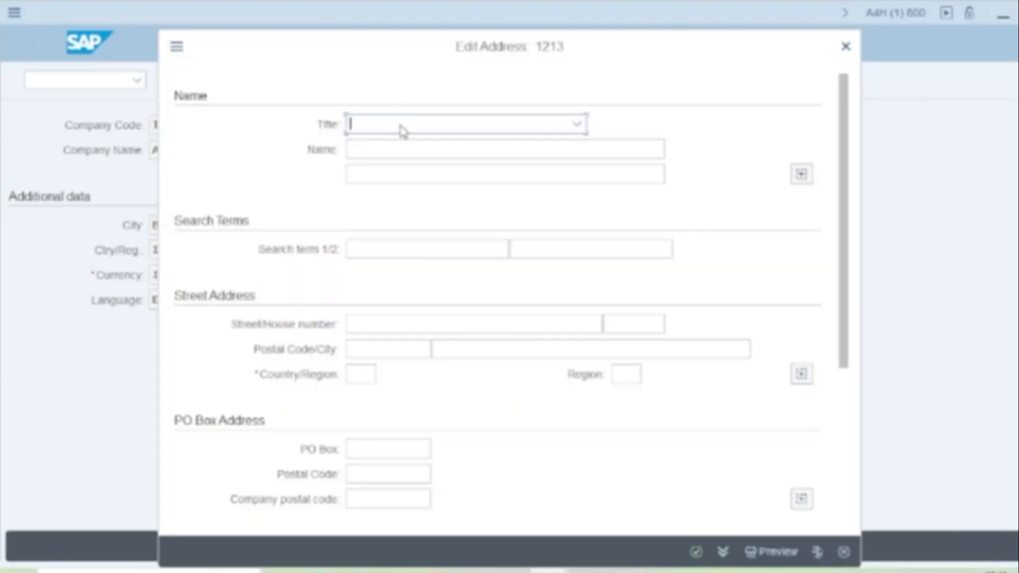
{"action": "left_click", "coordinate": [400, 127]}
{"action": "left_click", "coordinate": [388, 152]}
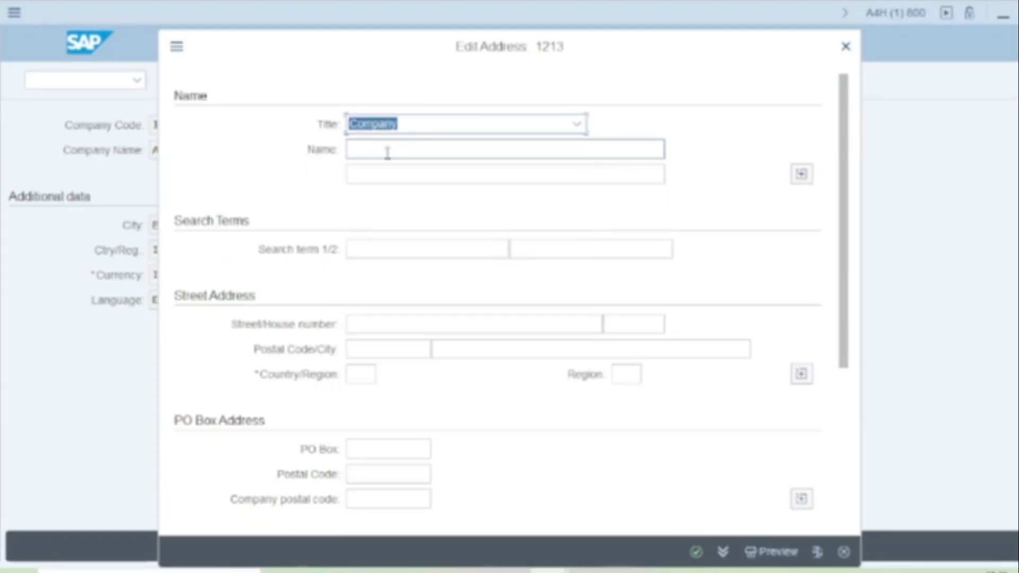
{"action": "left_click", "coordinate": [388, 153]}
{"action": "type", "text": "ABC Pvt Ltd"}
{"action": "left_click", "coordinate": [359, 248]}
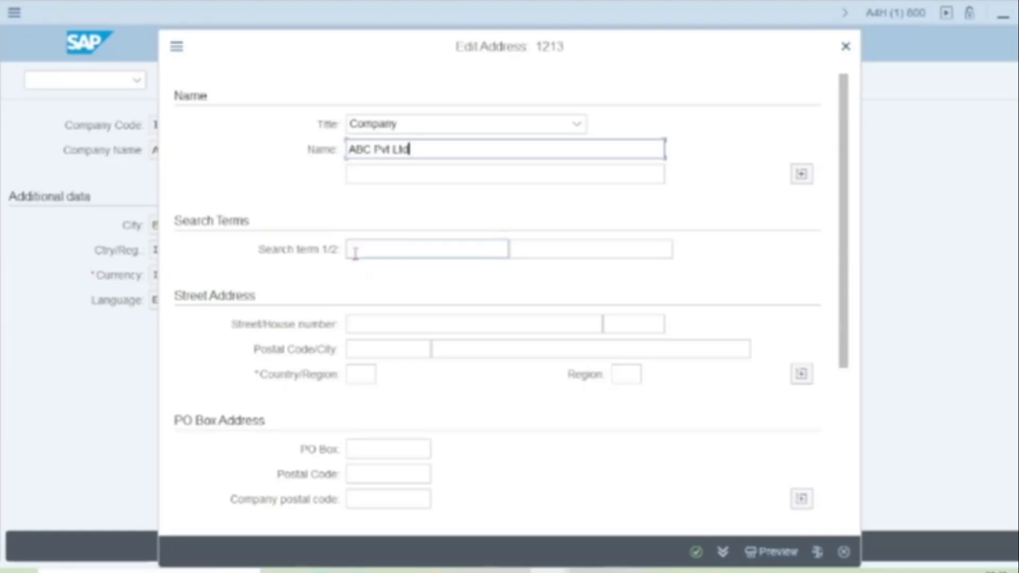
{"action": "type", "text": "ABC Pvt Ltd"}
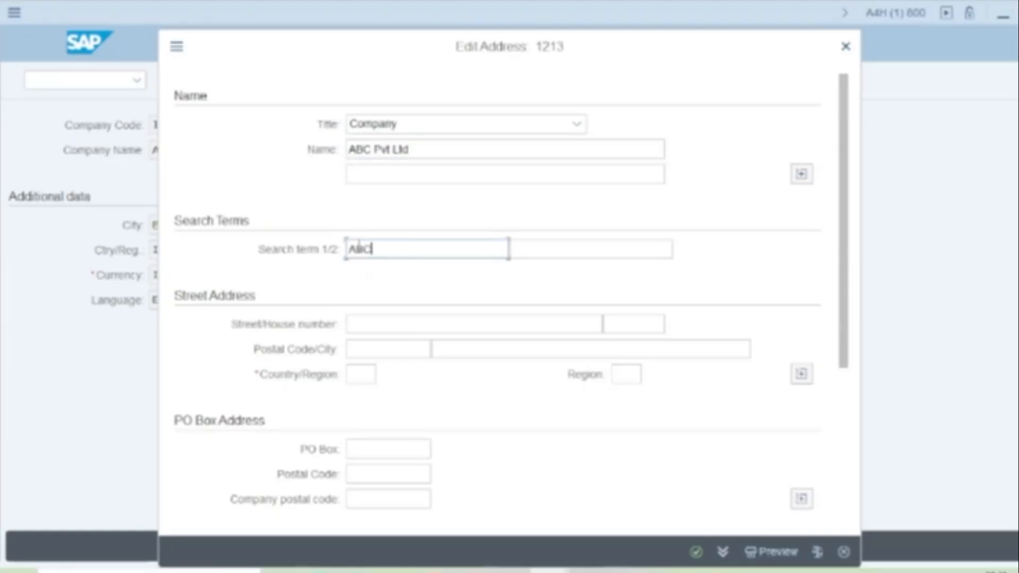
Step: Fill in the company address's street, house number, postal code and city Bengaluru
{"action": "left_click", "coordinate": [373, 323]}
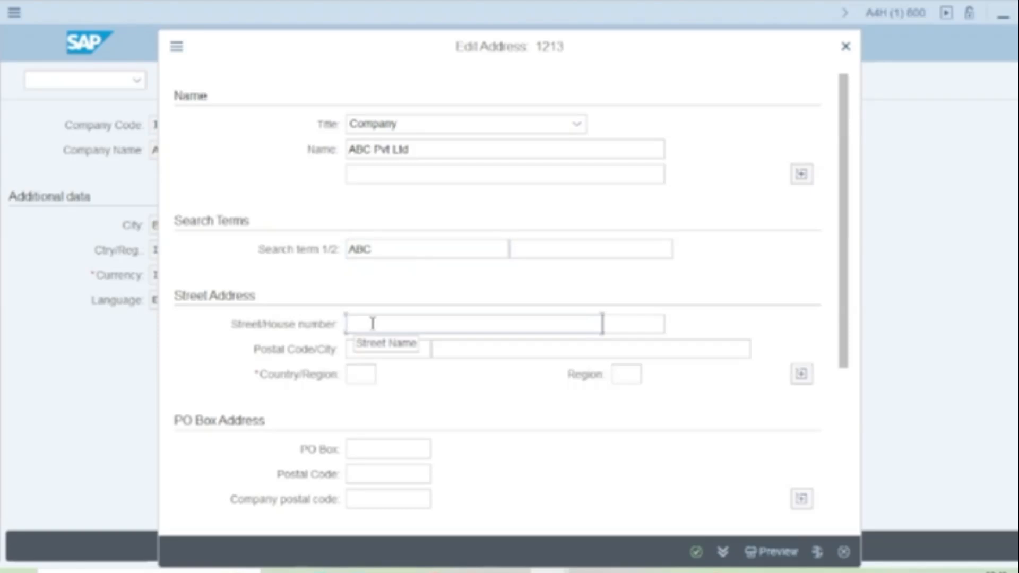
{"action": "type", "text": "8lectroni"}
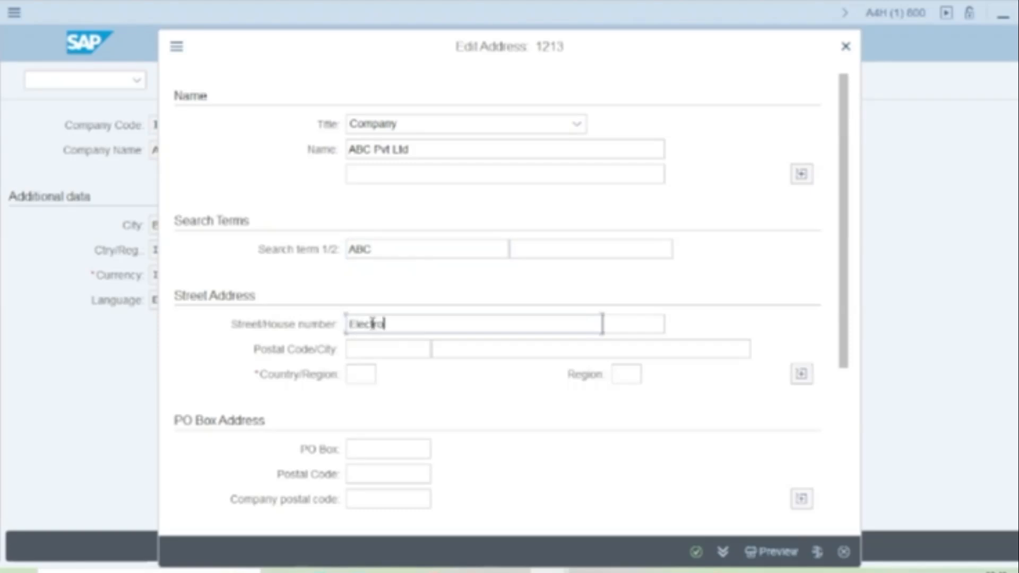
{"action": "type", "text": "c City455"}
{"action": "key", "text": "Tab"}
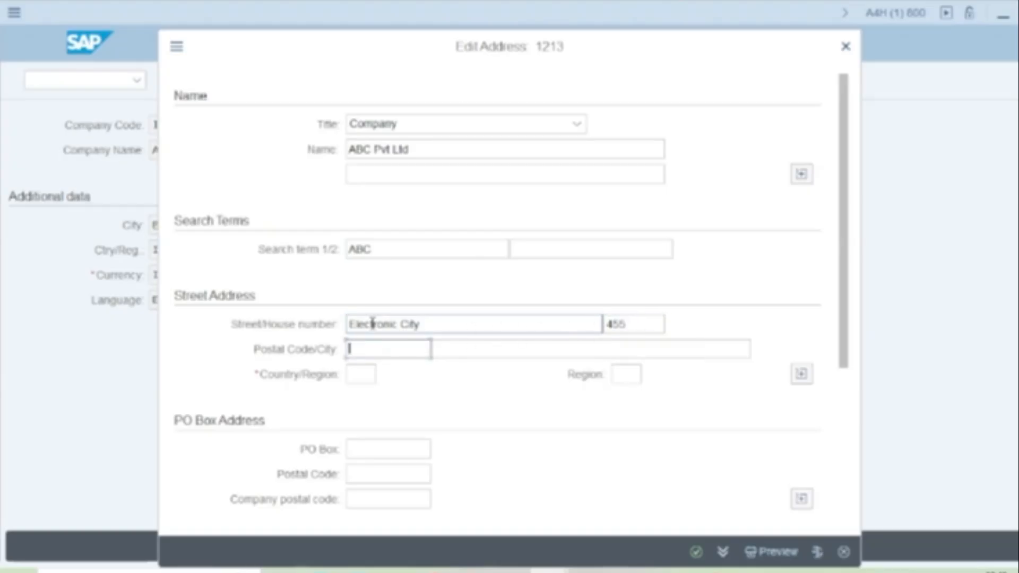
{"action": "type", "text": "560100"}
{"action": "left_click", "coordinate": [455, 351]}
{"action": "type", "text": "B"}
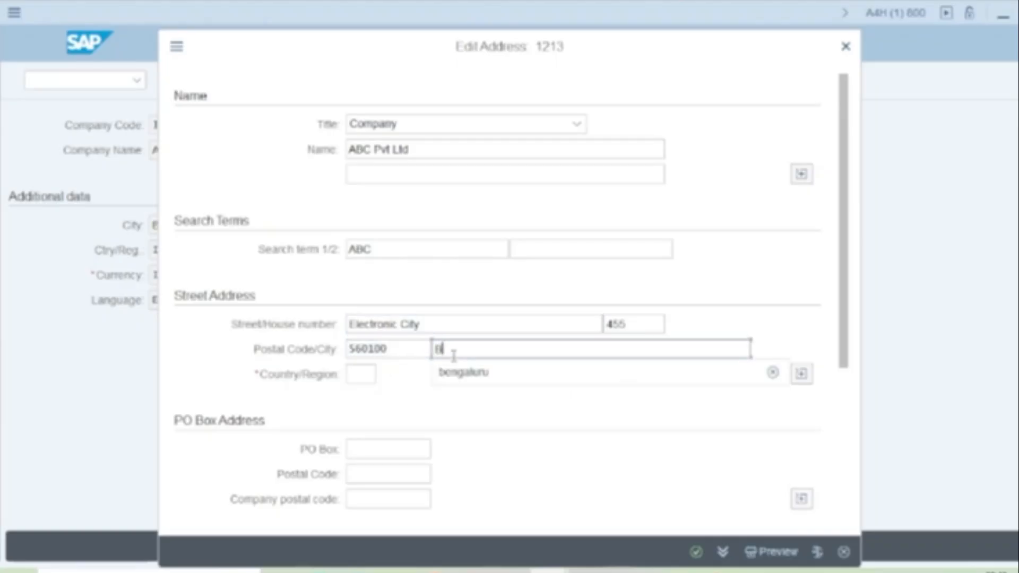
{"action": "type", "text": "engaluru"}
Step: Set the address's country to IN and its region to 10, and accept the address
{"action": "left_click", "coordinate": [370, 374]}
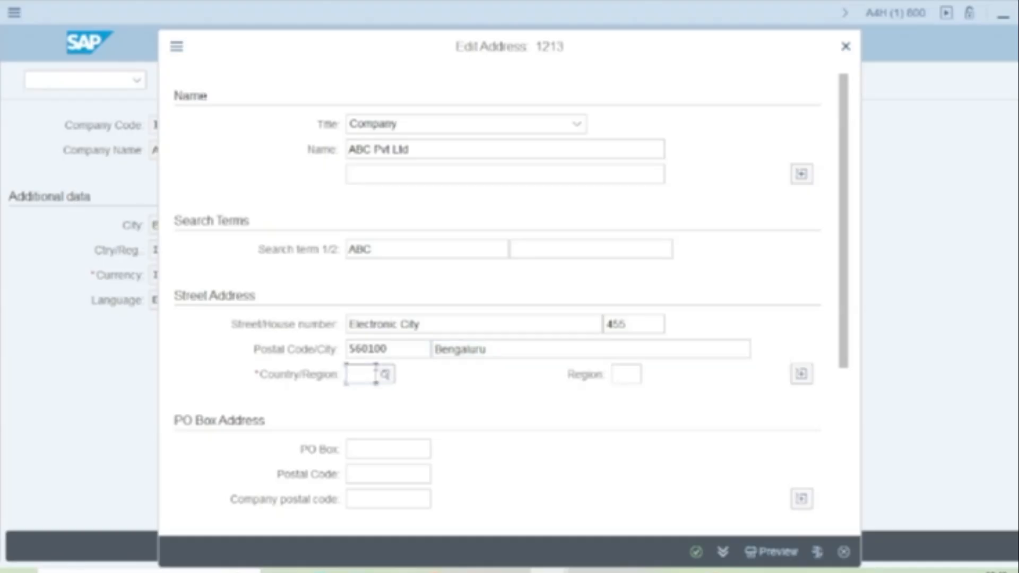
{"action": "type", "text": "IN"}
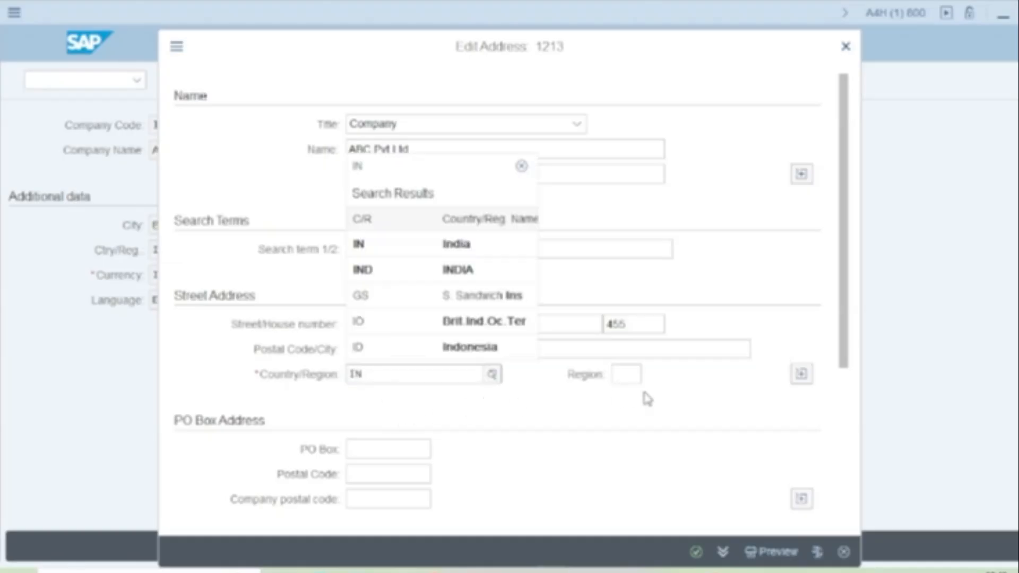
{"action": "left_click", "coordinate": [631, 376]}
{"action": "type", "text": "10"}
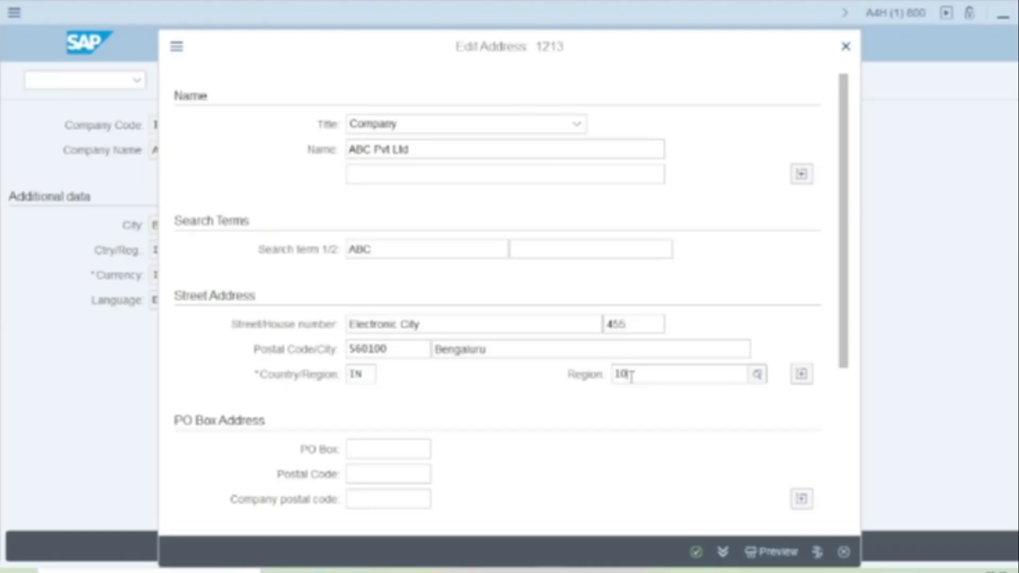
{"action": "left_click", "coordinate": [644, 481]}
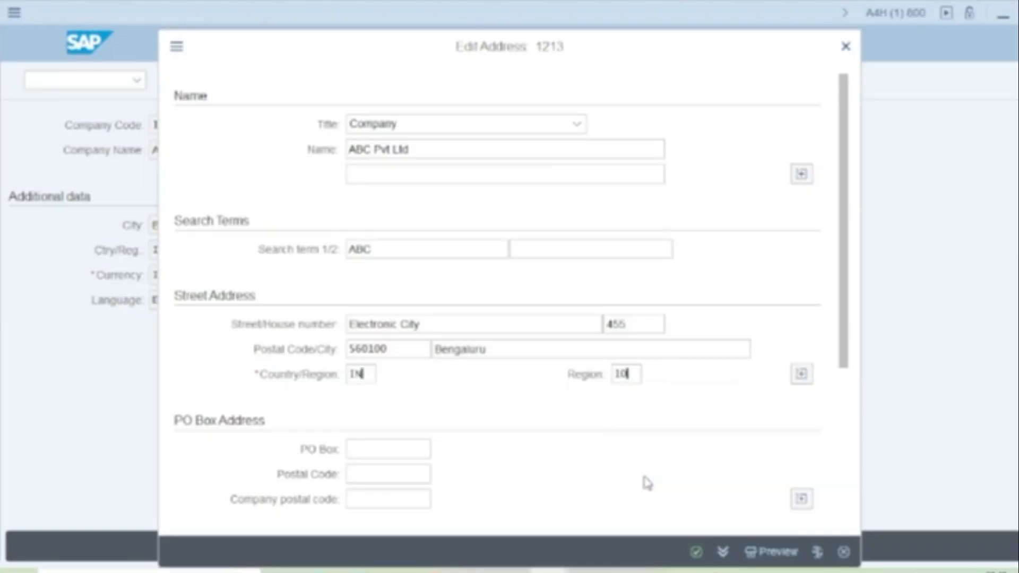
{"action": "left_click_drag", "start_coordinate": [742, 61], "coordinate": [723, 9]}
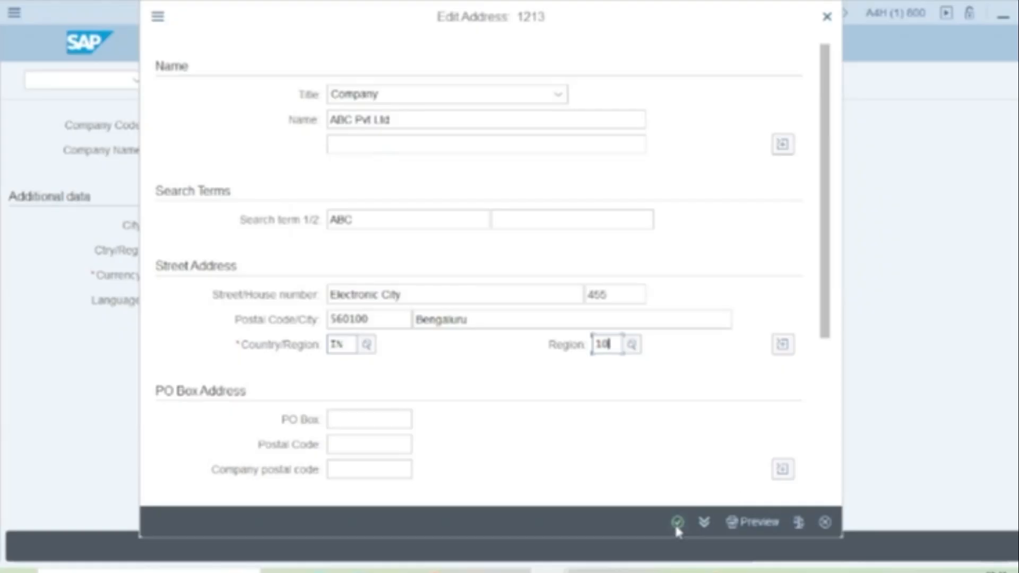
{"action": "left_click", "coordinate": [677, 522]}
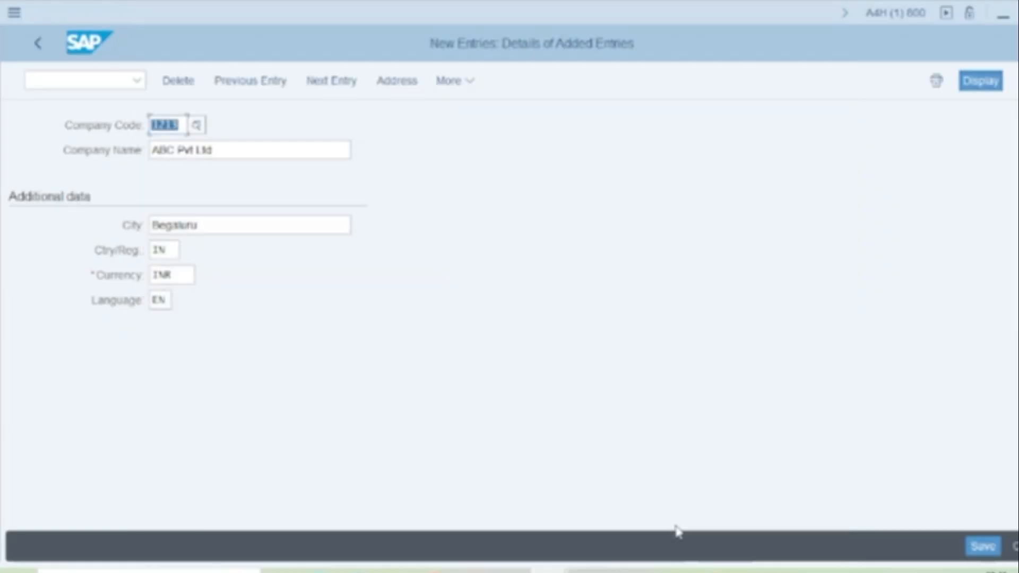
Step: Save the new company code entry and confirm its completed address data
{"action": "left_click", "coordinate": [976, 544]}
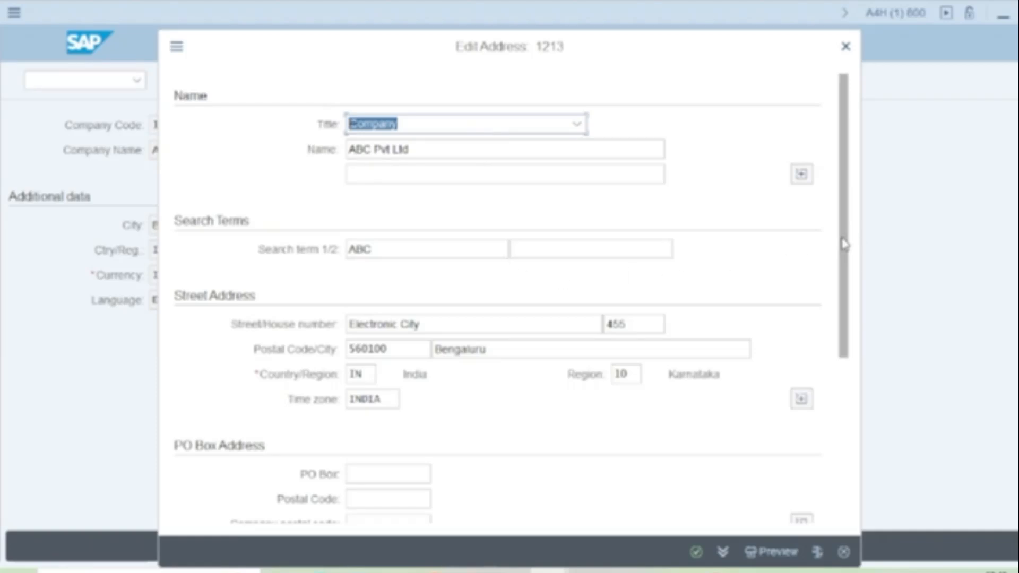
{"action": "left_click_drag", "start_coordinate": [843, 246], "coordinate": [853, 359]}
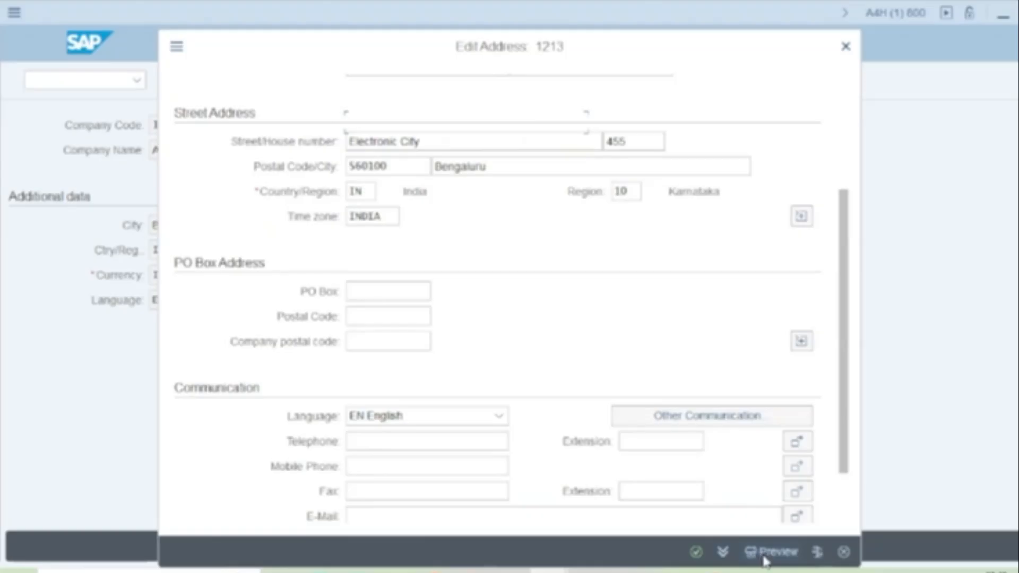
{"action": "left_click", "coordinate": [695, 552]}
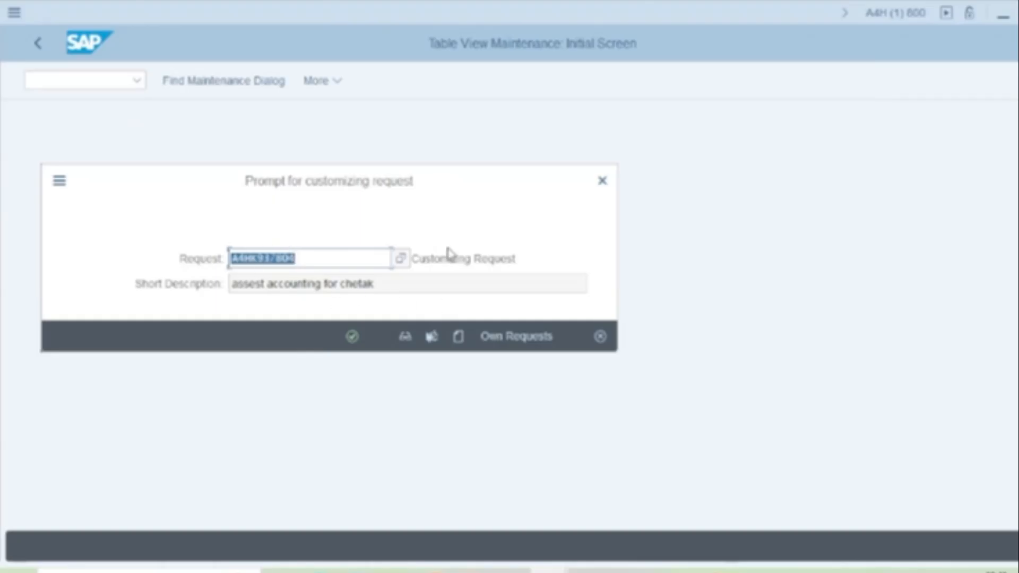
Step: Create a customizing request described as "ABC Pvt Ltd ES config" and record the company code in it
{"action": "left_click", "coordinate": [459, 337]}
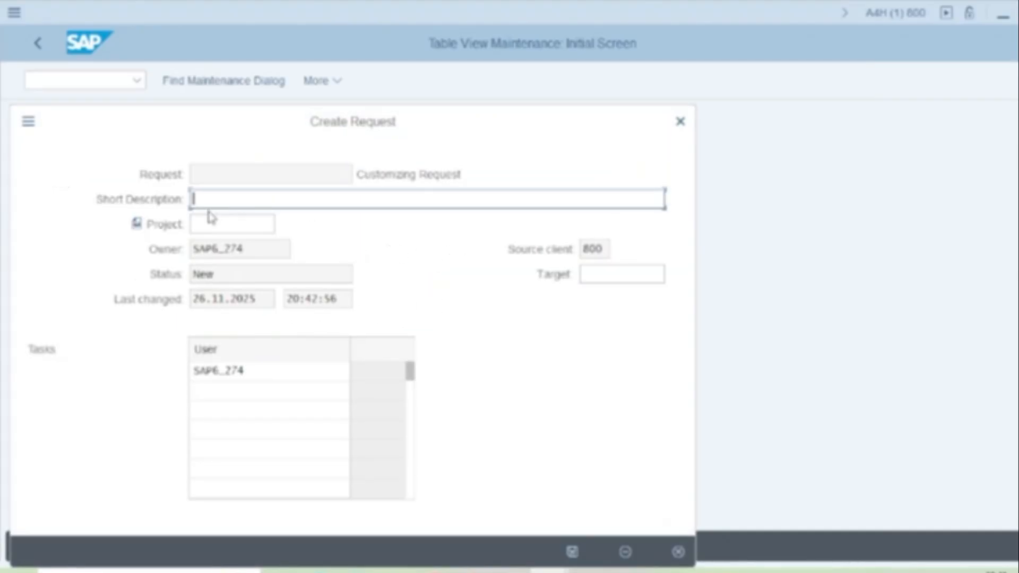
{"action": "type", "text": "A"}
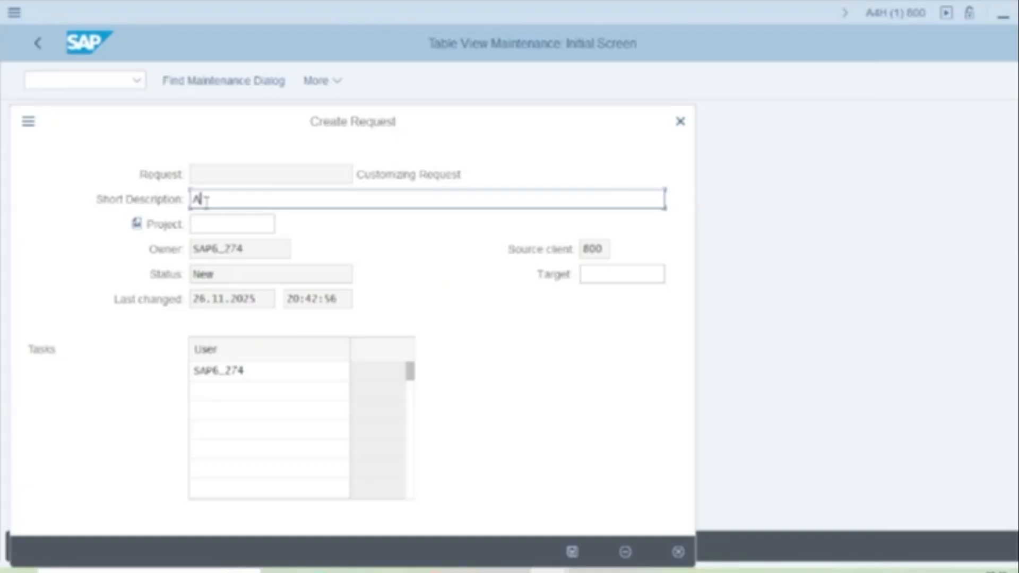
{"action": "type", "text": "BC Pvt Ltd ES "}
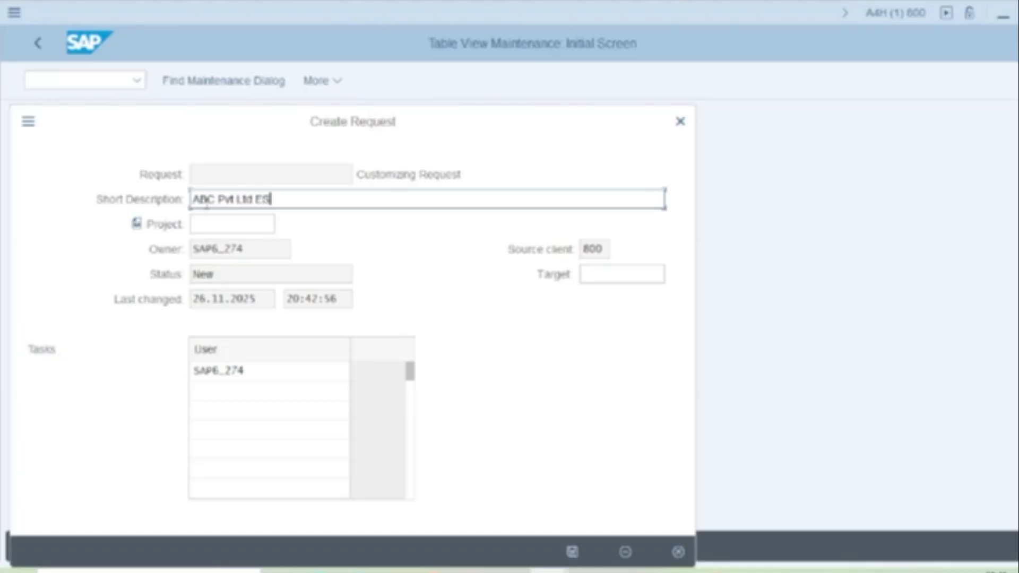
{"action": "type", "text": "config"}
{"action": "left_click", "coordinate": [572, 553]}
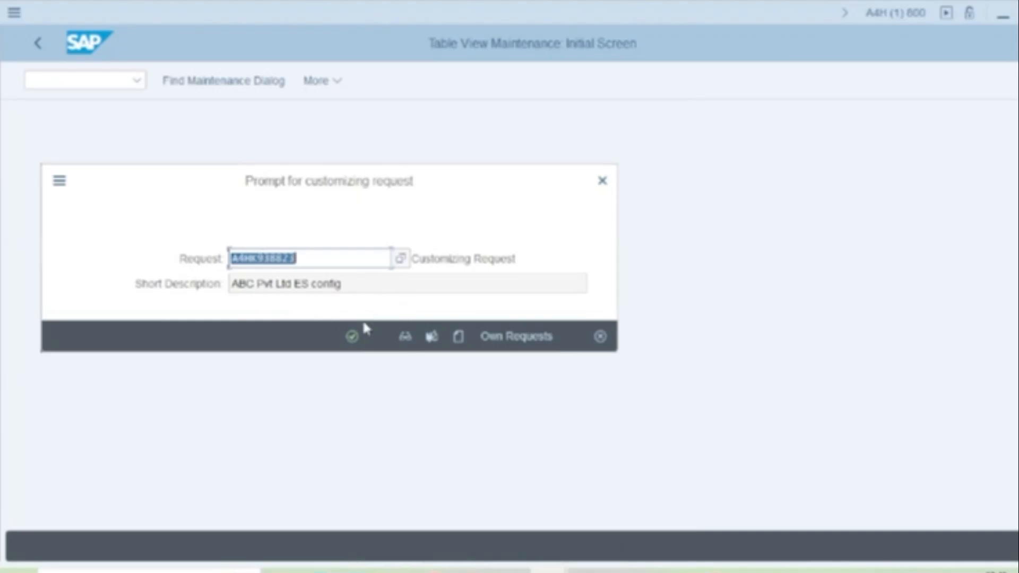
{"action": "left_click", "coordinate": [352, 337]}
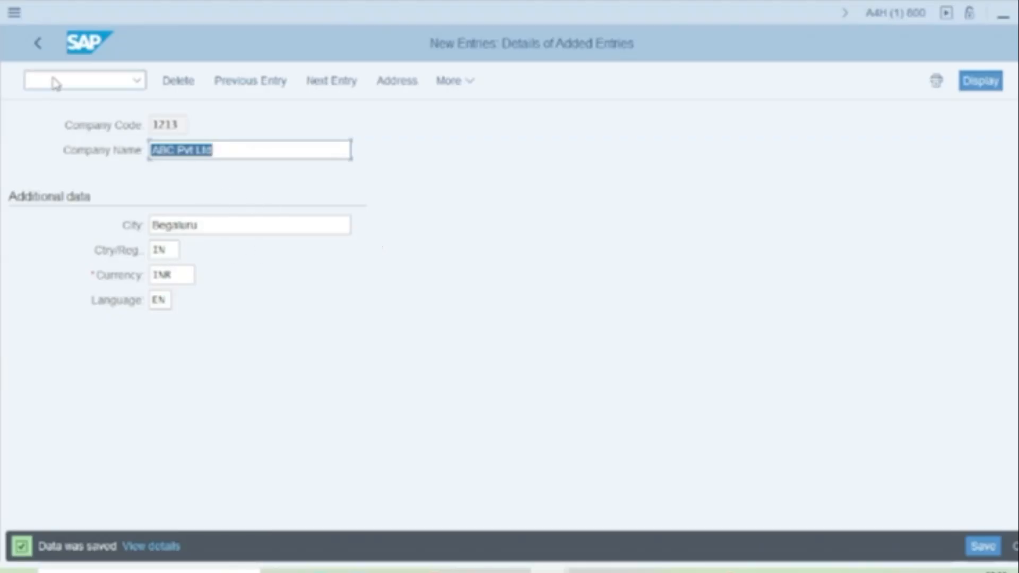
Step: Leave the company code maintenance and return to the customizing implementation guide structure
{"action": "left_click", "coordinate": [40, 45]}
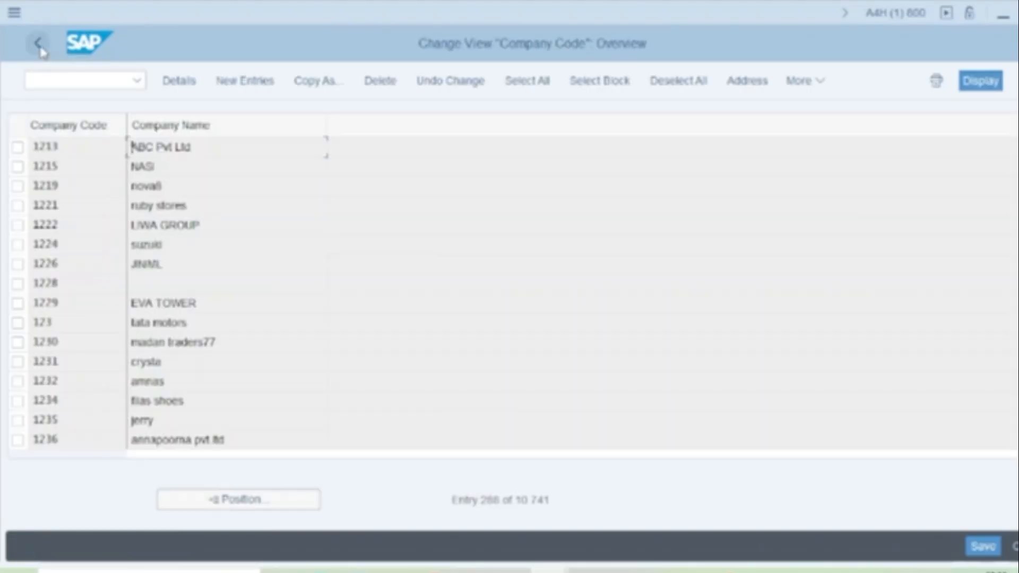
{"action": "left_click", "coordinate": [39, 45]}
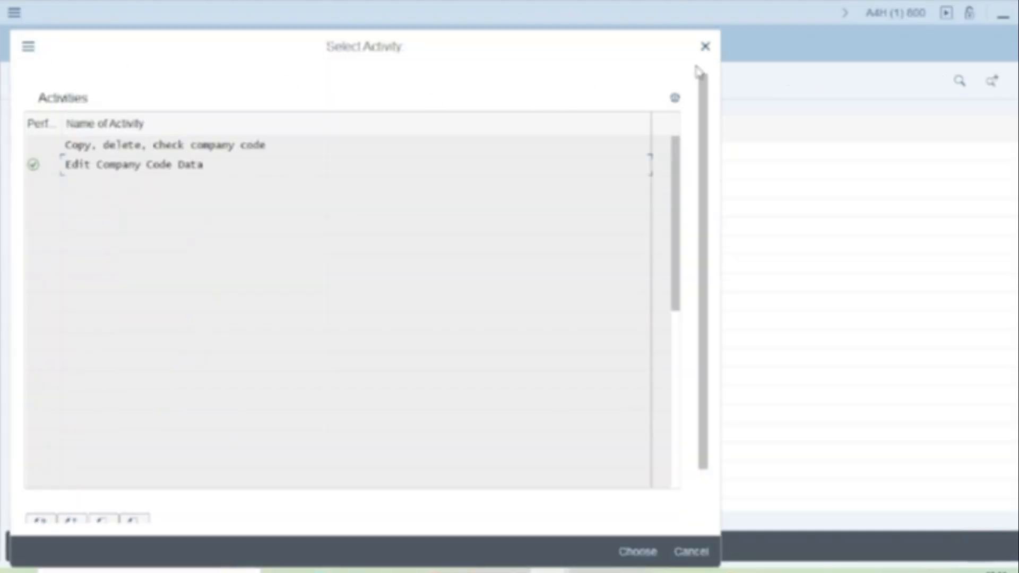
{"action": "left_click", "coordinate": [705, 46]}
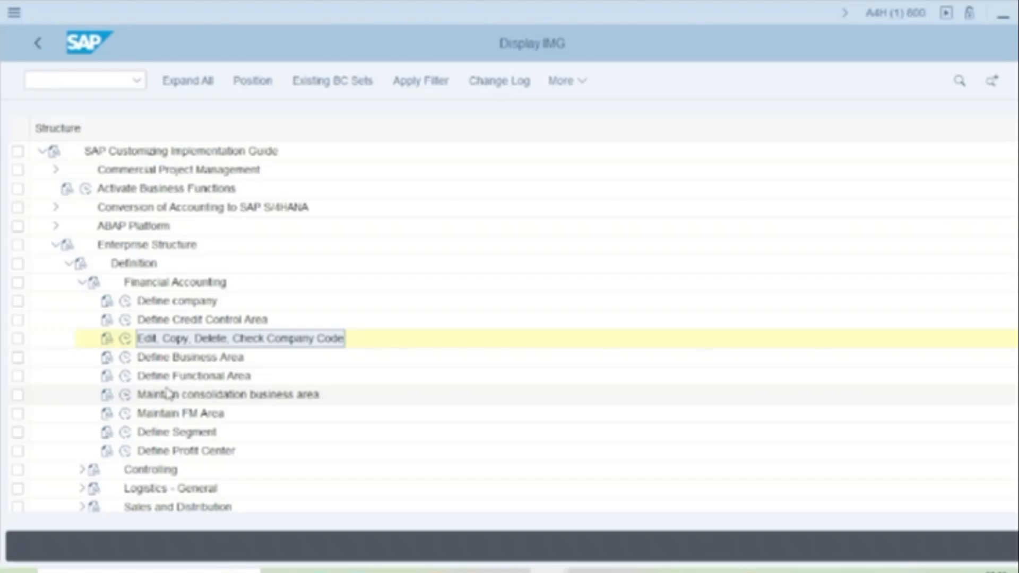
{"action": "left_click", "coordinate": [82, 283]}
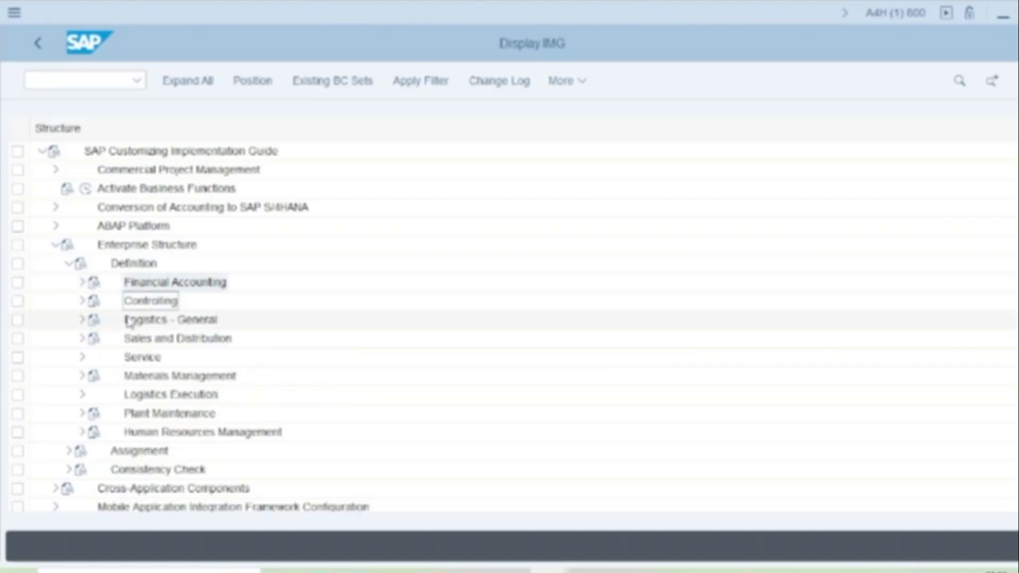
{"action": "left_click", "coordinate": [154, 321]}
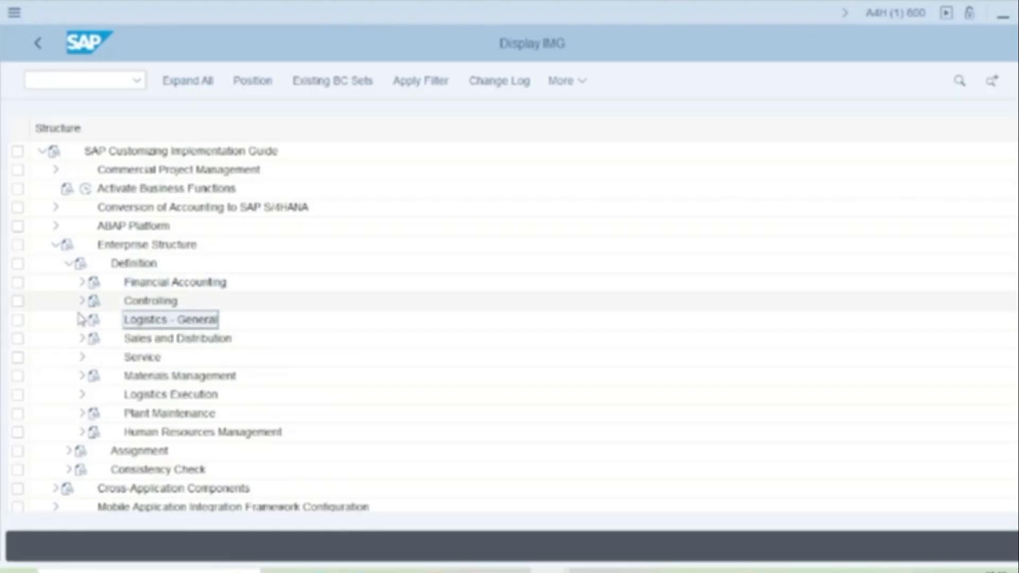
{"action": "left_click", "coordinate": [83, 282]}
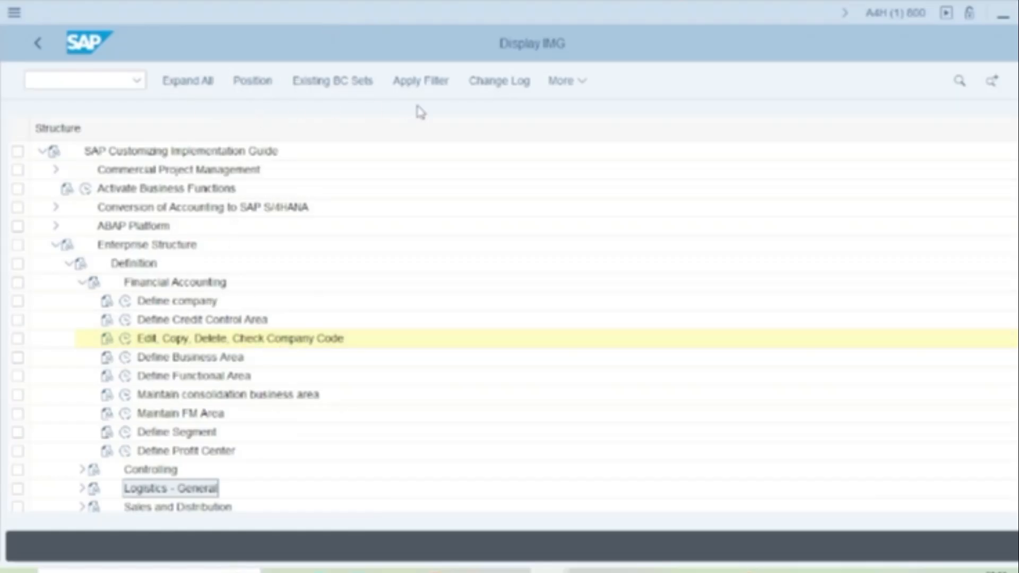
Step: Show the IMG activity key as additional information in the structure and select it for the company code activity
{"action": "left_click", "coordinate": [584, 82]}
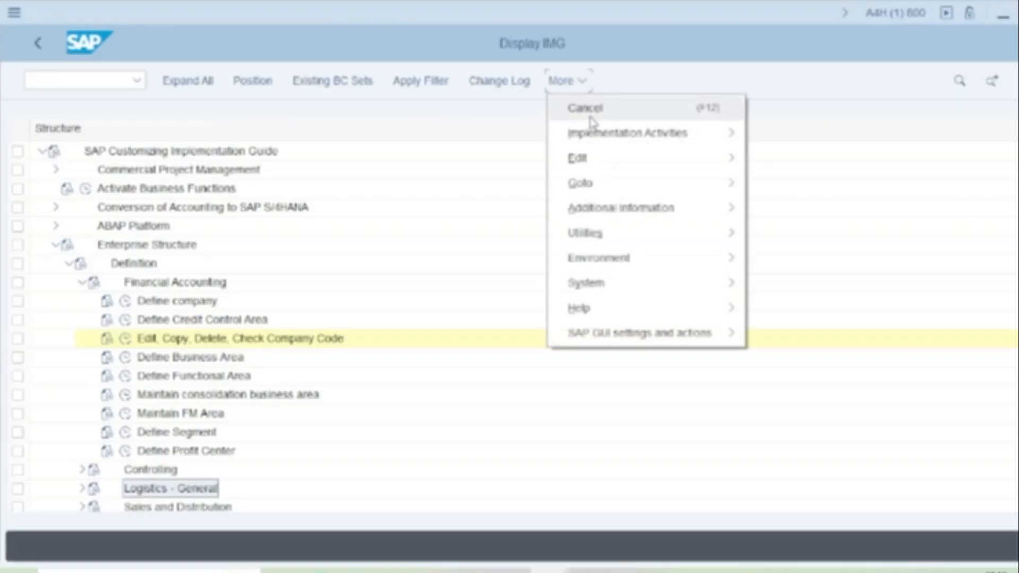
{"action": "mouse_move", "coordinate": [613, 137]}
{"action": "mouse_move", "coordinate": [624, 212]}
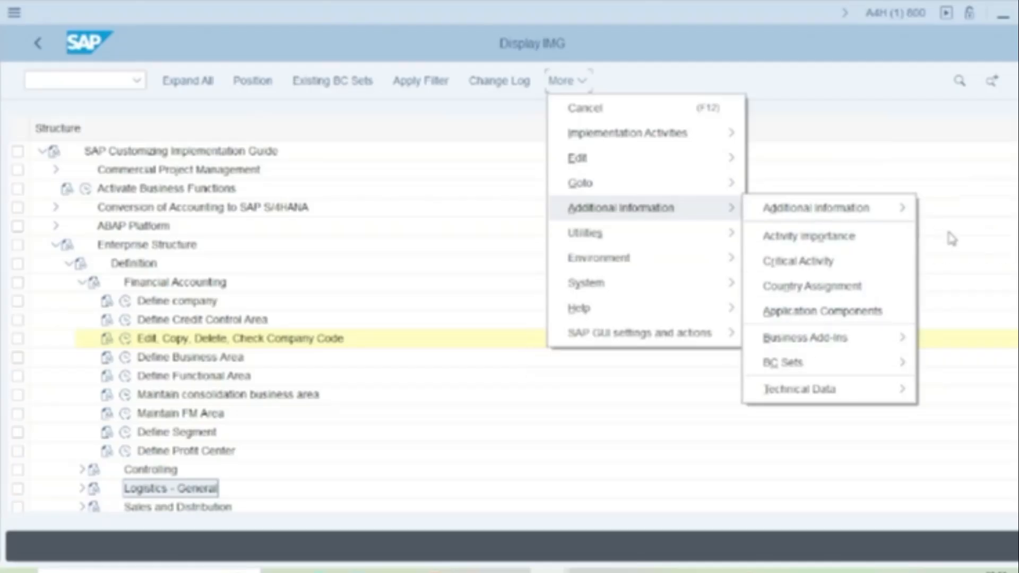
{"action": "mouse_move", "coordinate": [908, 213]}
{"action": "mouse_move", "coordinate": [956, 233]}
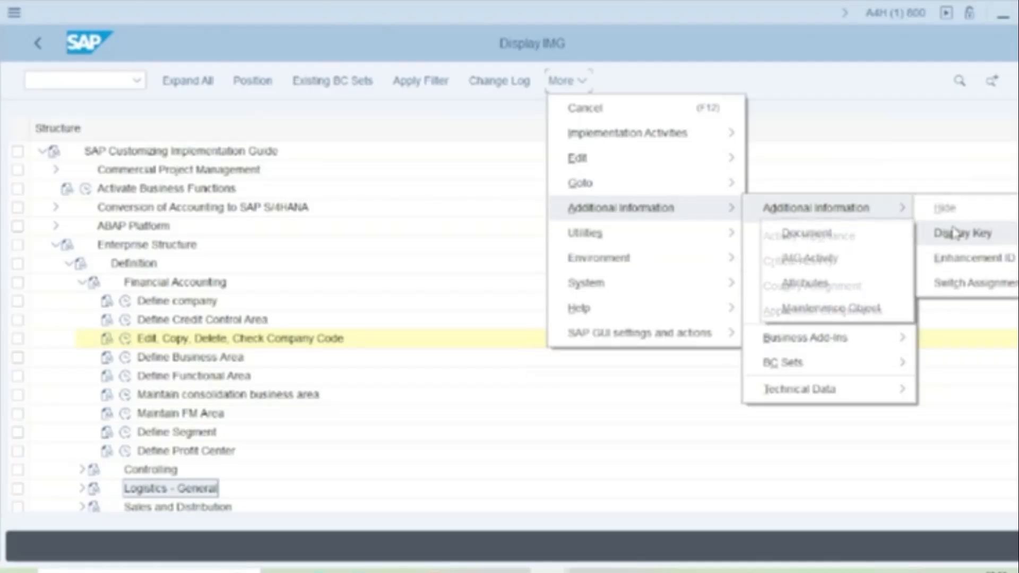
{"action": "left_click", "coordinate": [826, 270]}
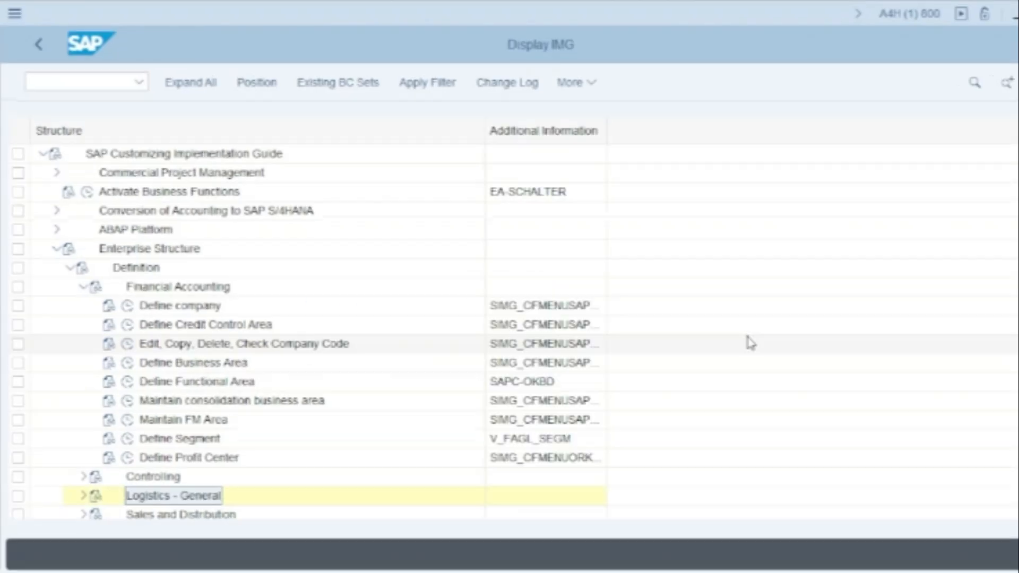
{"action": "left_click", "coordinate": [612, 352]}
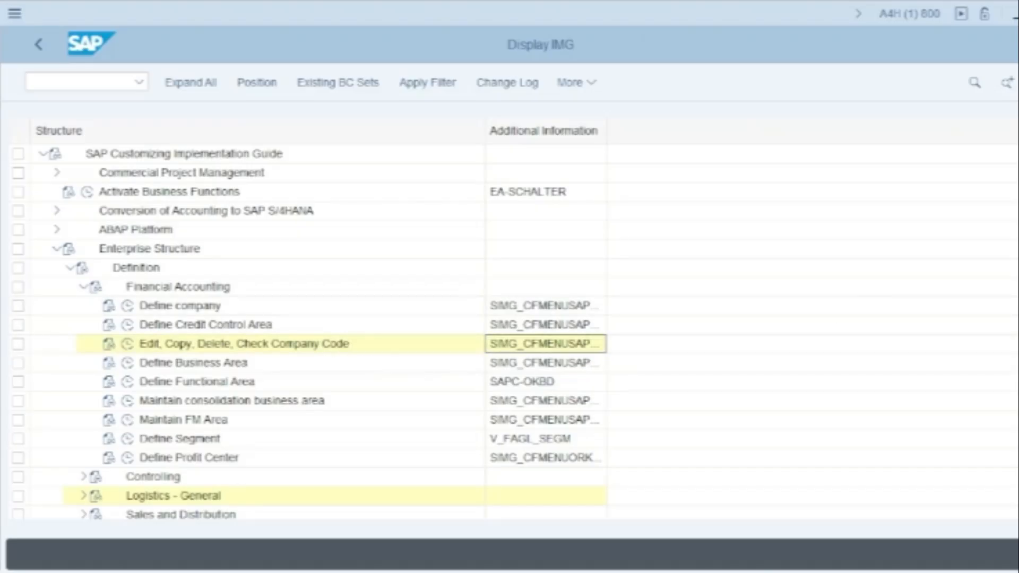
Step: Open the Define Plant activity under Enterprise Structure, Definition, Logistics - General and start a new plant entry
{"action": "scroll", "coordinate": [199, 258], "scroll_direction": "down", "scroll_amount": 3}
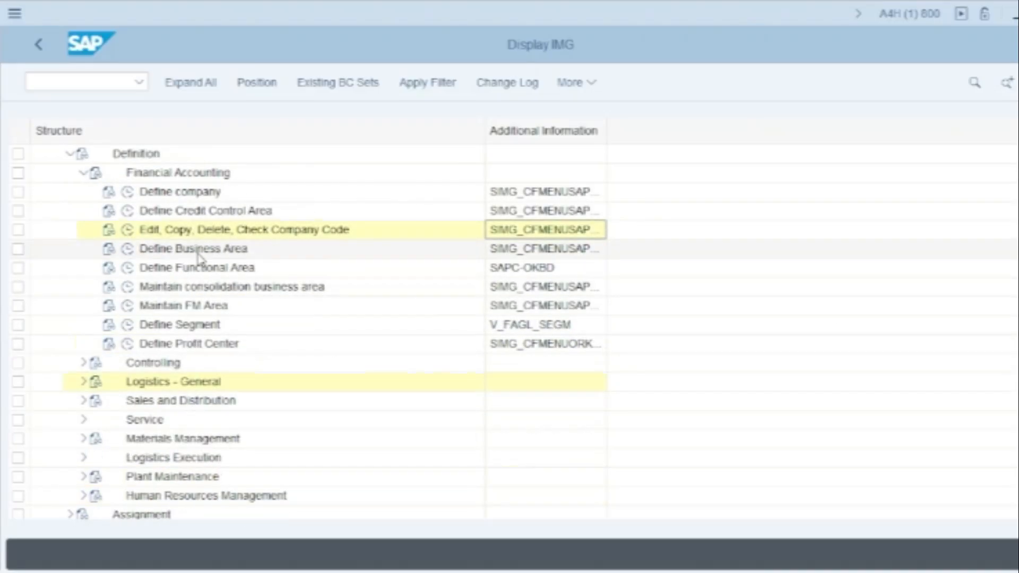
{"action": "left_click", "coordinate": [84, 172]}
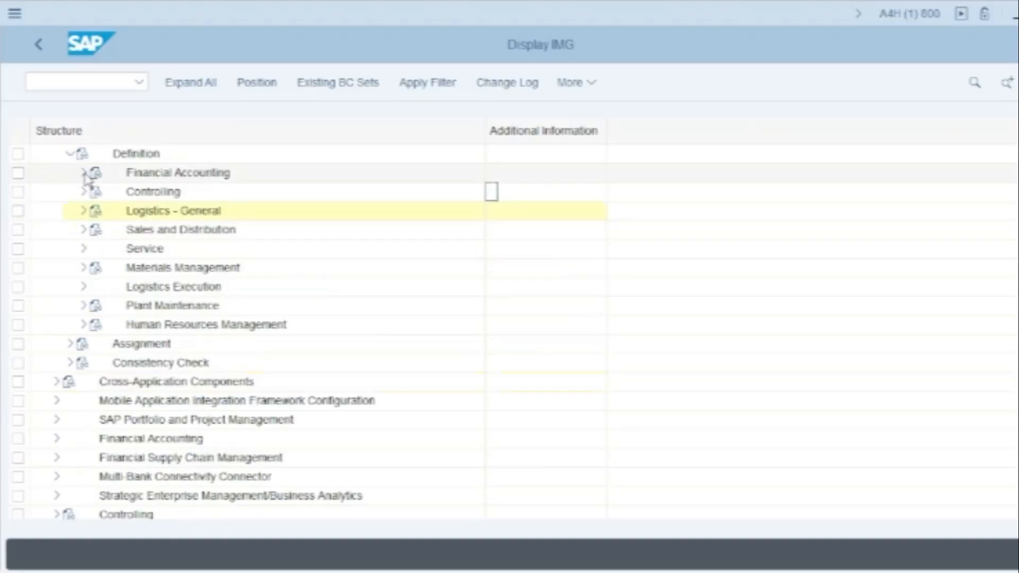
{"action": "left_click", "coordinate": [136, 213]}
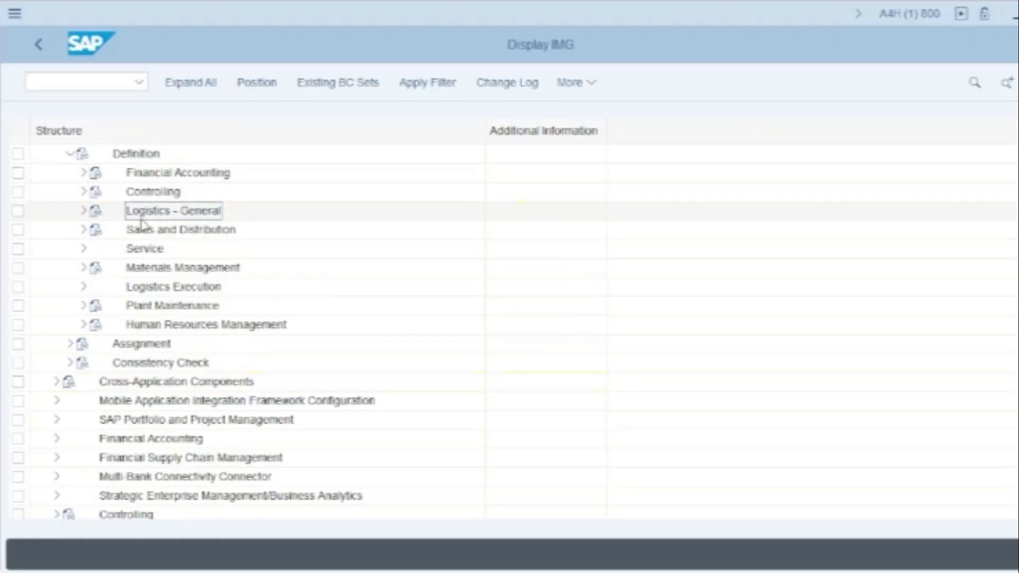
{"action": "left_click", "coordinate": [84, 212]}
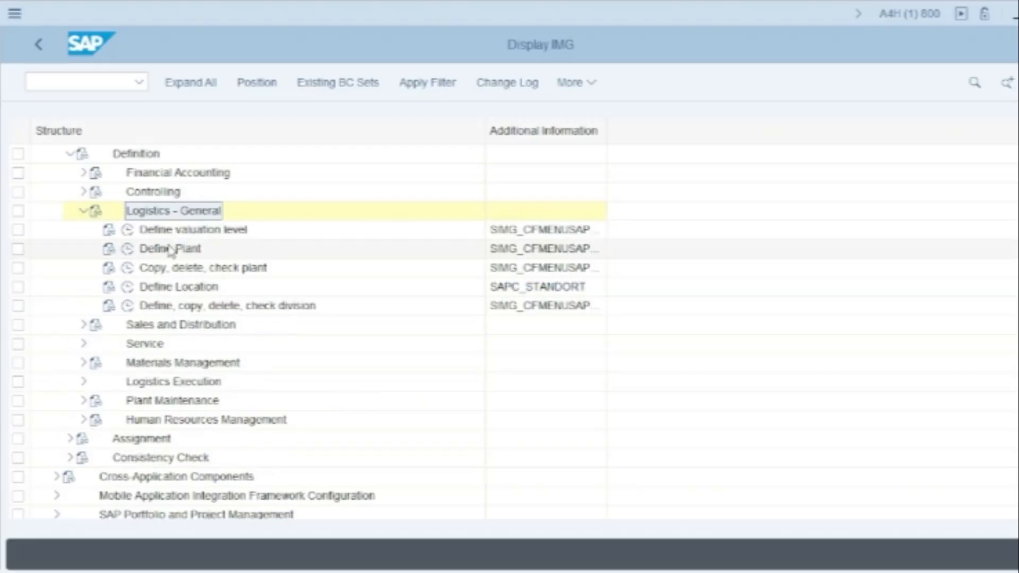
{"action": "left_click", "coordinate": [170, 249]}
{"action": "left_click", "coordinate": [127, 249]}
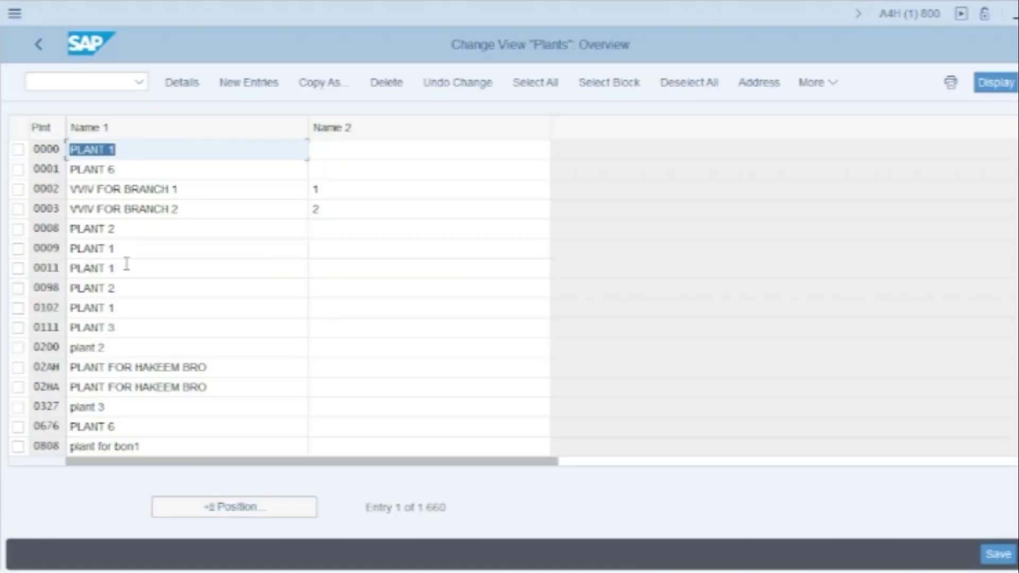
{"action": "left_click", "coordinate": [265, 85]}
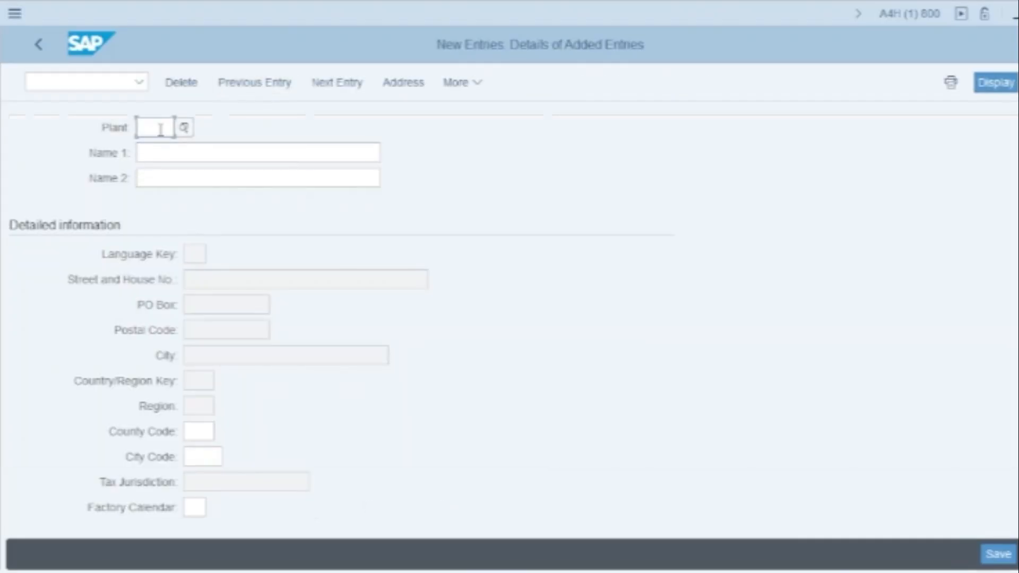
Step: Enter 1211 as the code of the new plant
{"action": "type", "text": "1212"}
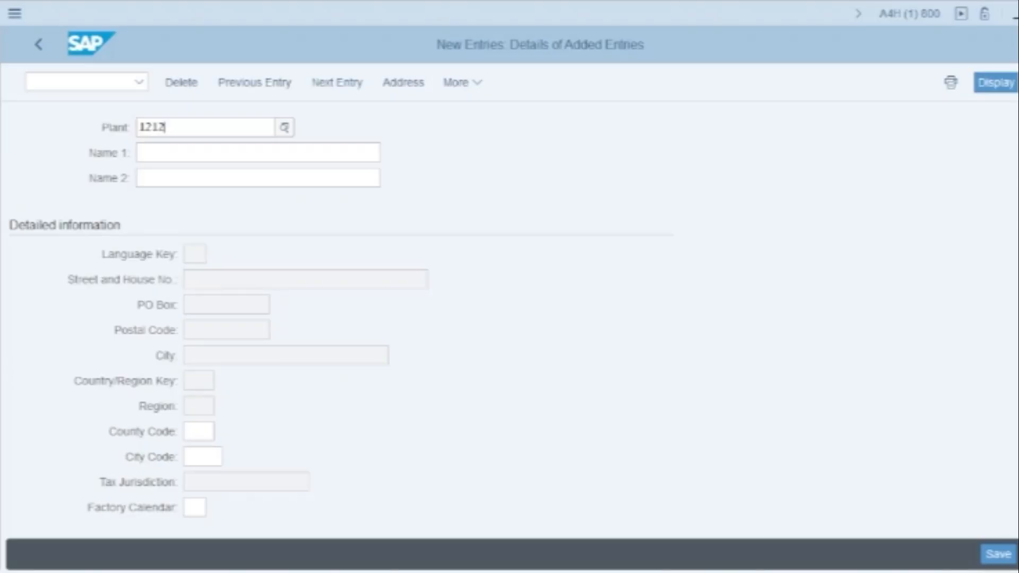
{"action": "key", "text": "BackSpace"}
{"action": "type", "text": "3"}
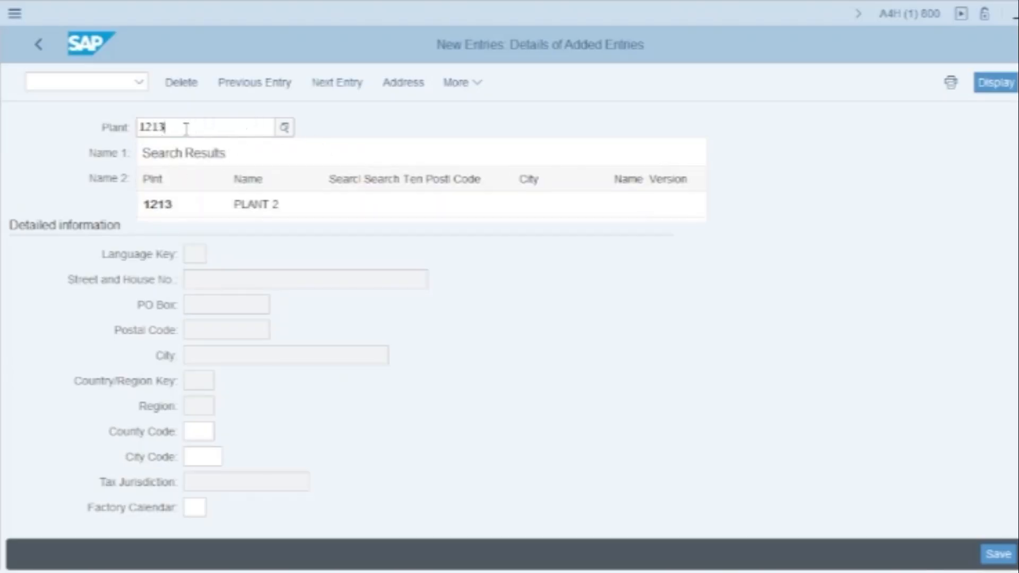
{"action": "key", "text": "BackSpace"}
{"action": "key", "text": "BackSpace"}
{"action": "key", "text": "BackSpace"}
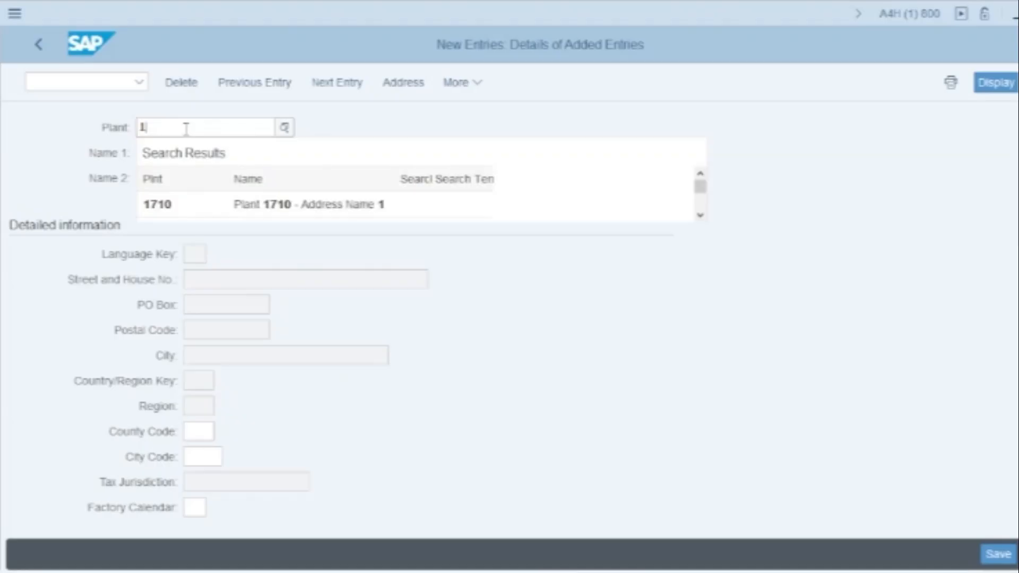
{"action": "type", "text": "2"}
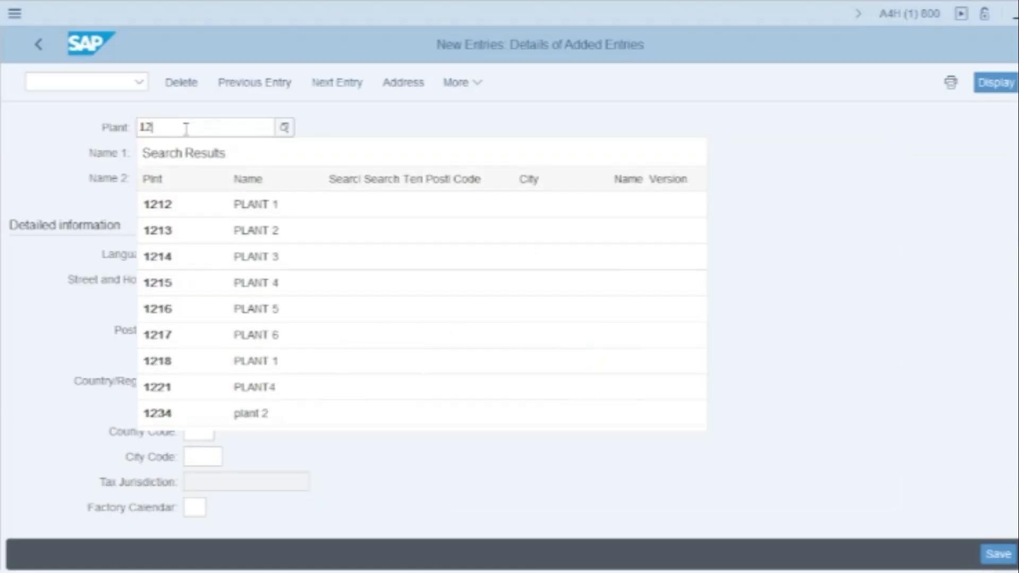
{"action": "type", "text": "11"}
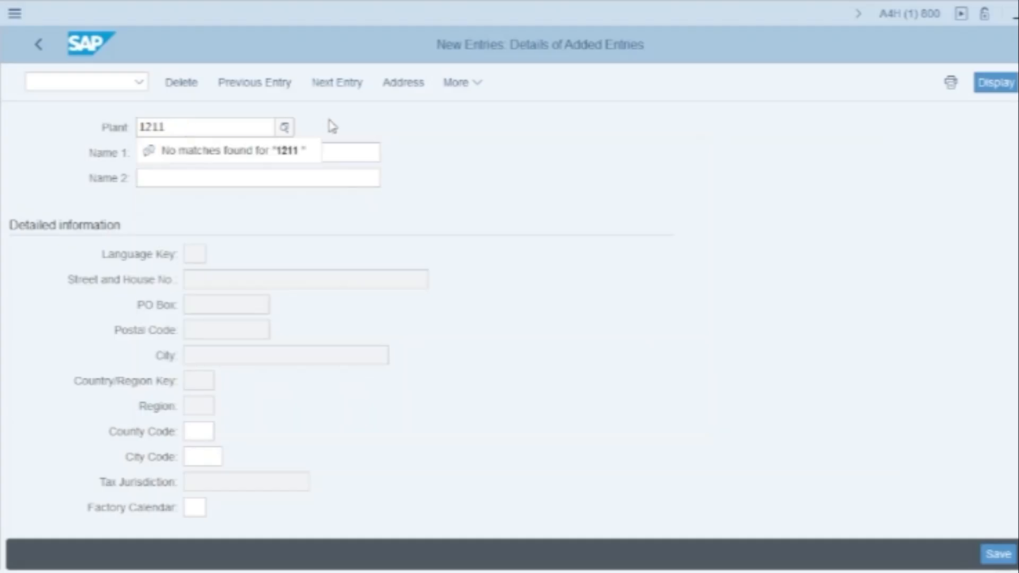
{"action": "left_click", "coordinate": [367, 118]}
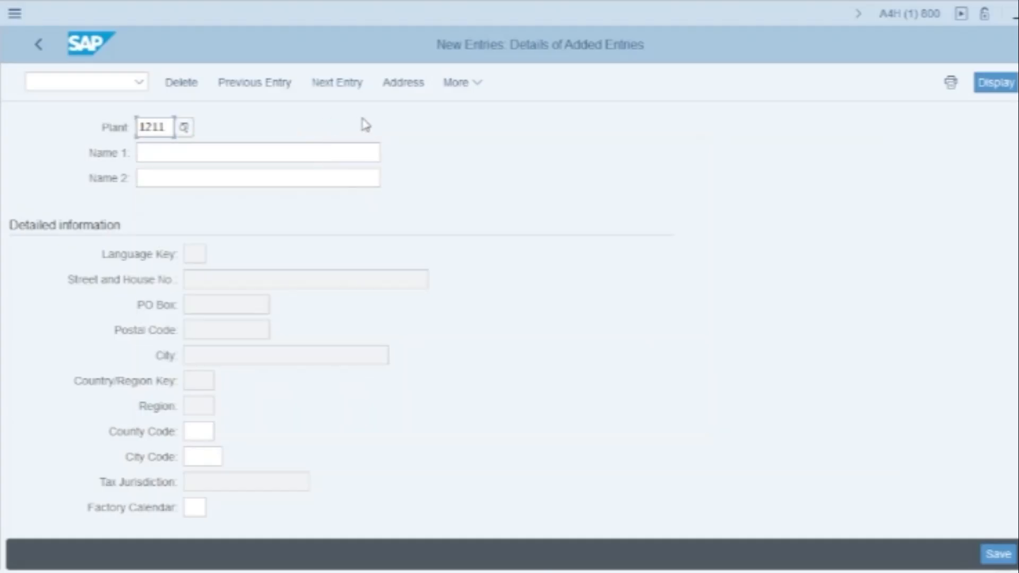
Step: Name the plant "Bengaluru Plant ABC" and assign it factory calendar 01
{"action": "left_click", "coordinate": [158, 152]}
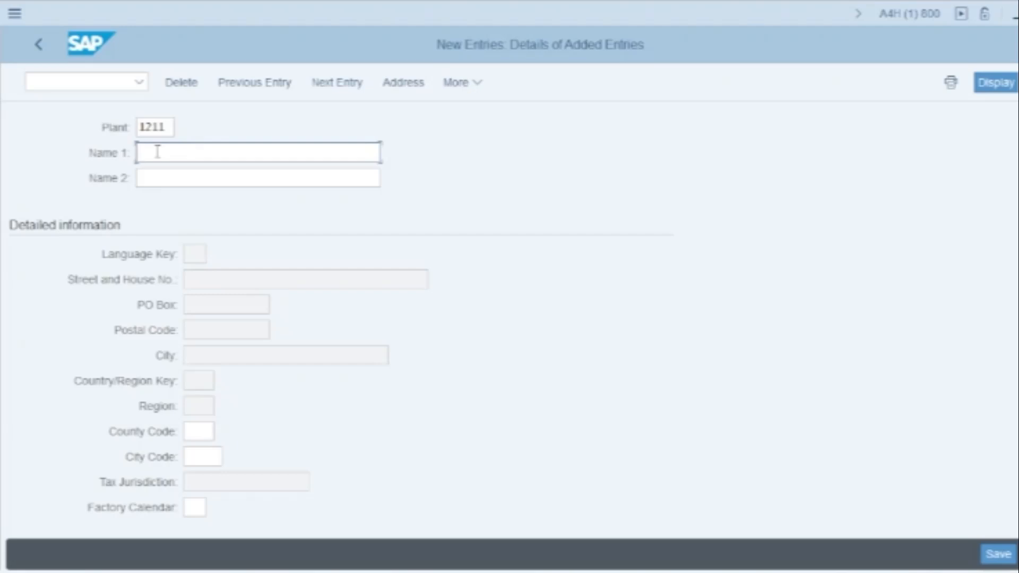
{"action": "type", "text": "Bengaluru Plant "}
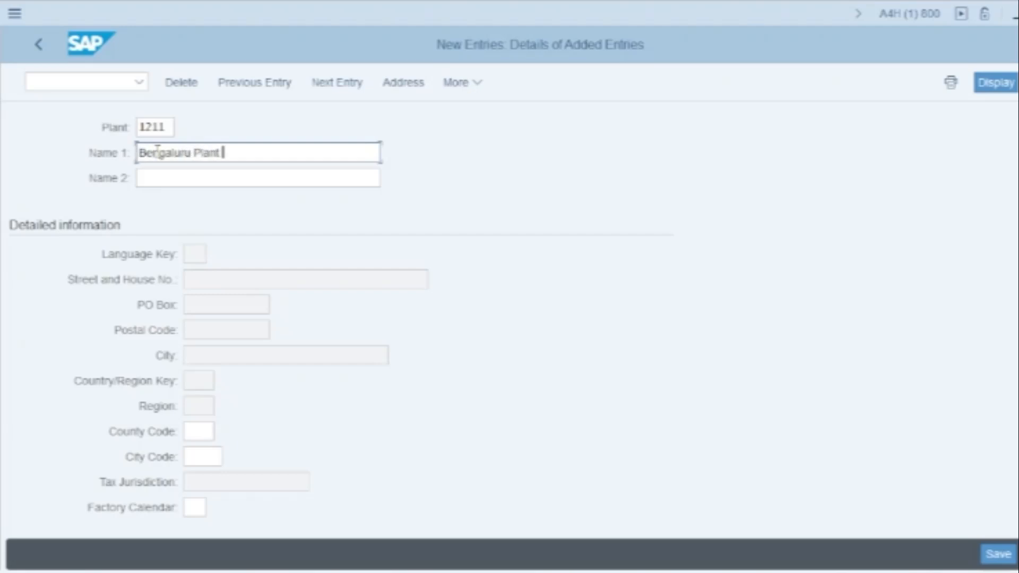
{"action": "type", "text": "ABC"}
{"action": "left_click", "coordinate": [196, 508]}
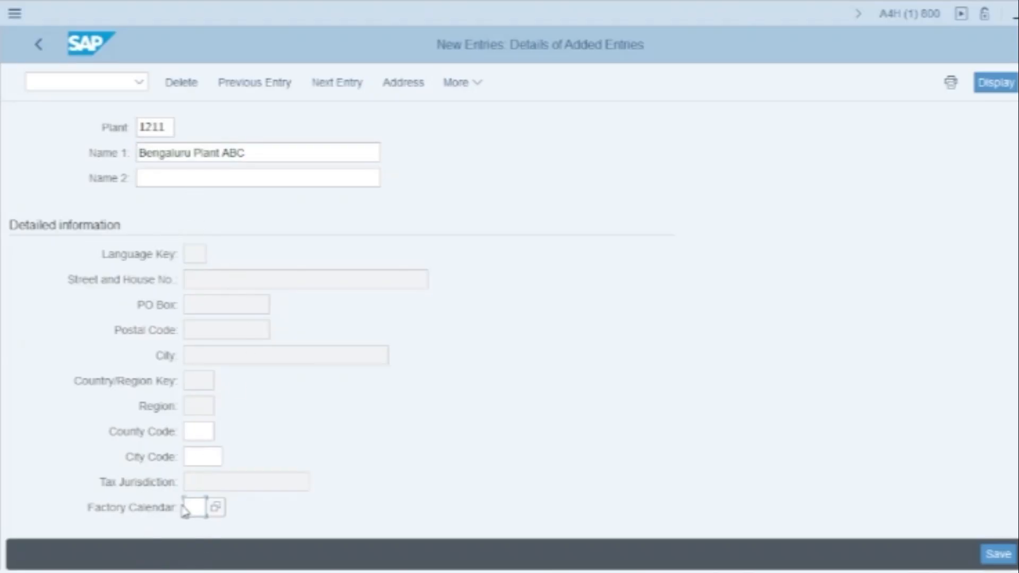
{"action": "left_click", "coordinate": [217, 509]}
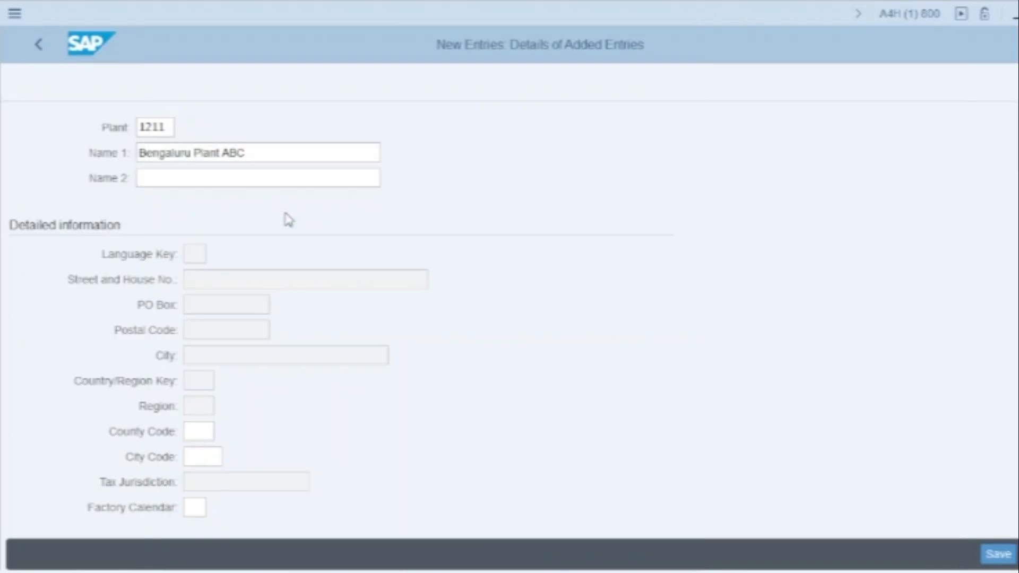
{"action": "left_click", "coordinate": [282, 213]}
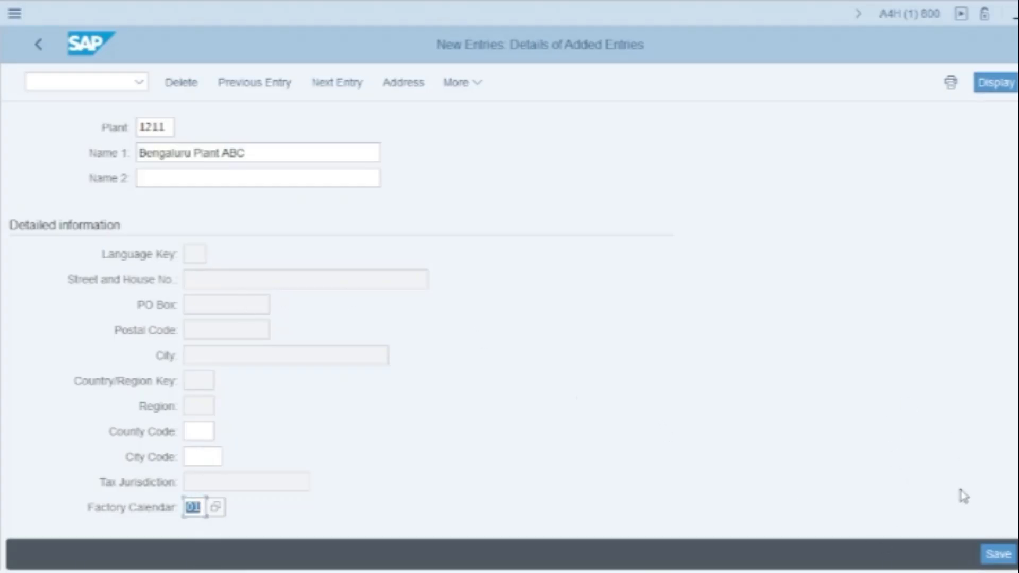
Step: Save the plant entry and fill in its address with title Company, name "Bengaluru-Plant-ABC" and search term ABC
{"action": "left_click", "coordinate": [1001, 556]}
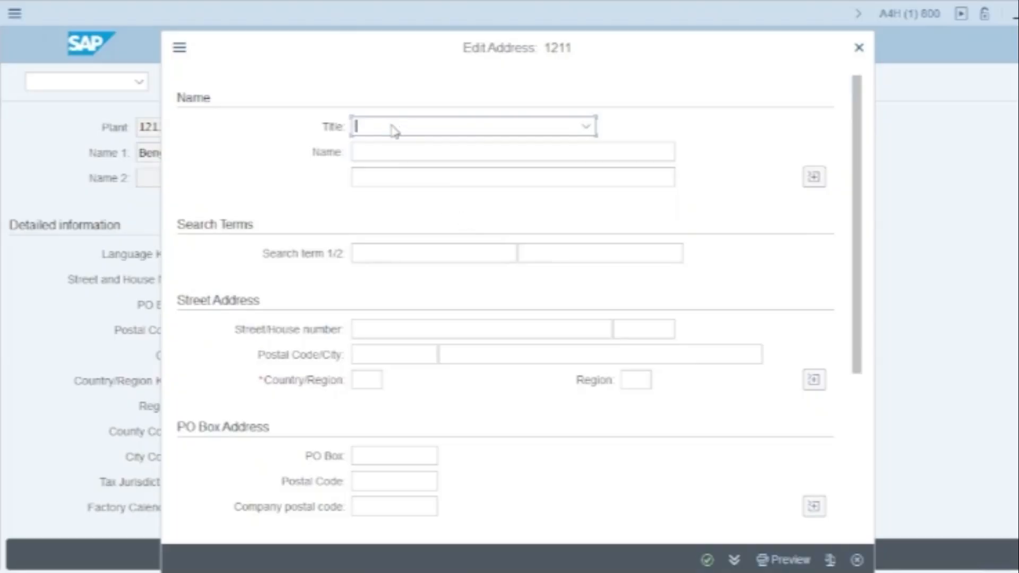
{"action": "left_click", "coordinate": [393, 131]}
{"action": "left_click", "coordinate": [391, 151]}
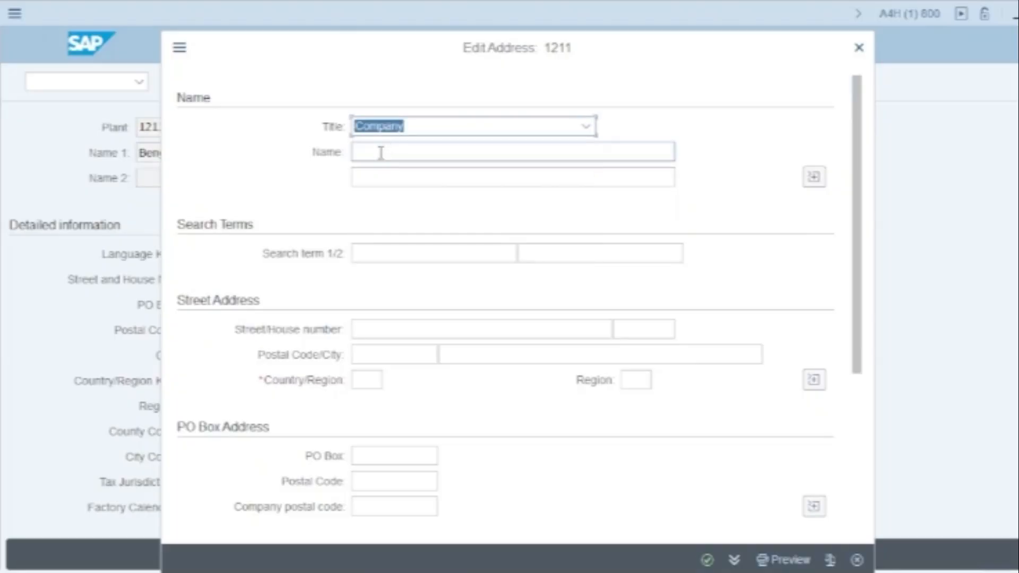
{"action": "left_click", "coordinate": [381, 153]}
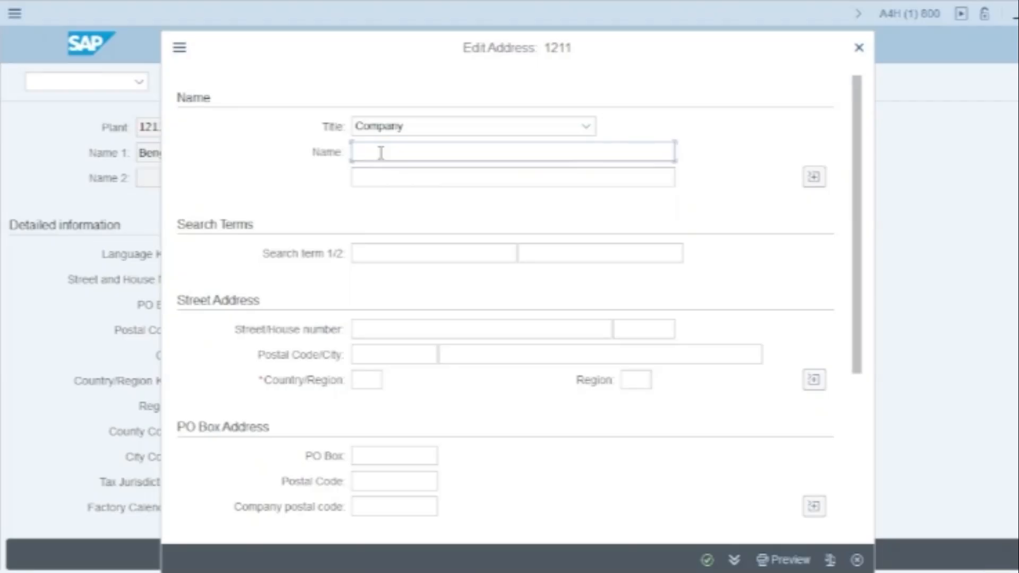
{"action": "type", "text": "Bengaluru-Plant-"}
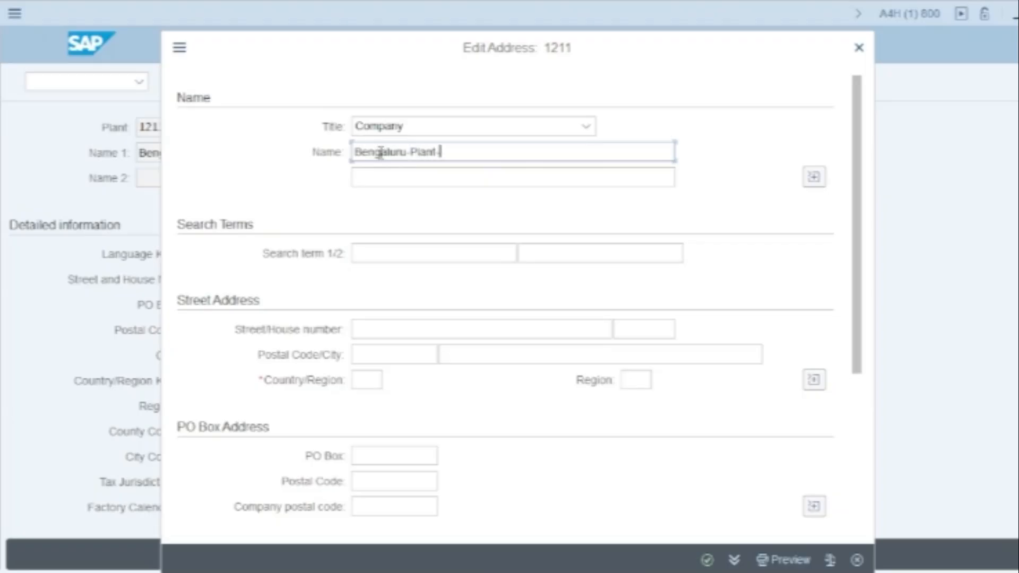
{"action": "type", "text": "ABC"}
{"action": "left_click", "coordinate": [374, 249]}
{"action": "type", "text": "ABC"}
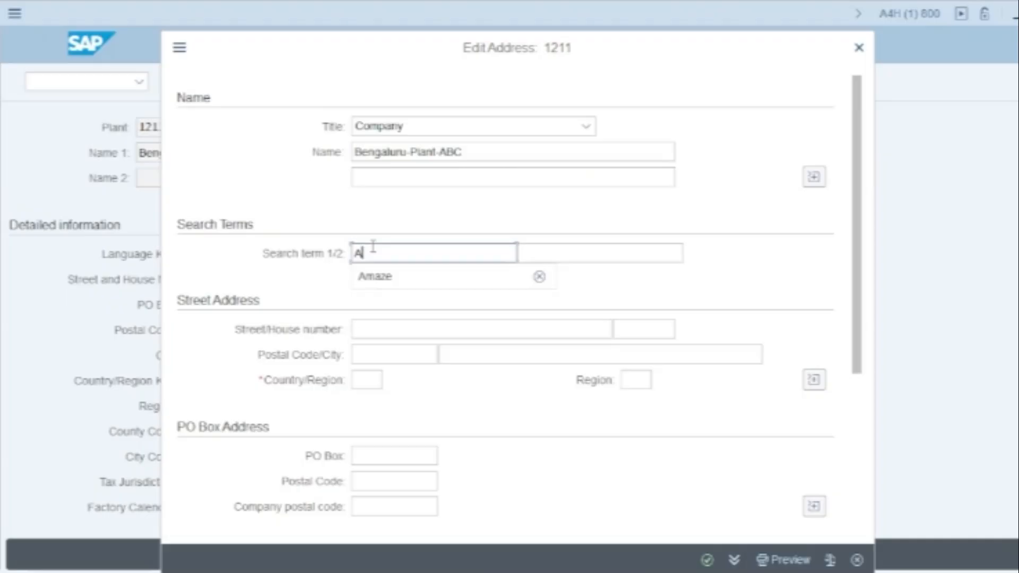
Step: Enter the plant's street, house number and postal code, with Bengaluru as the city
{"action": "left_click", "coordinate": [381, 322]}
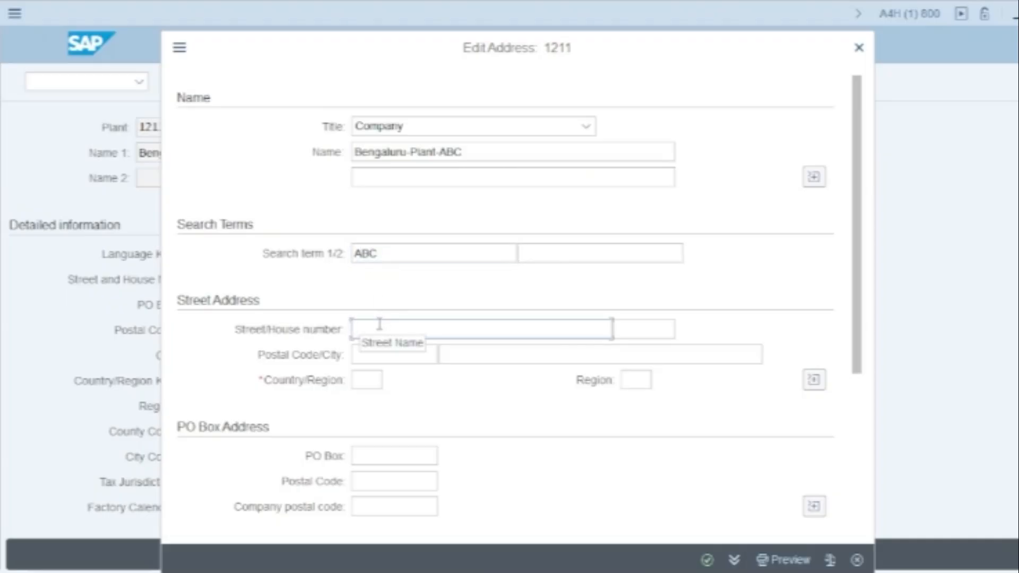
{"action": "type", "text": "M"}
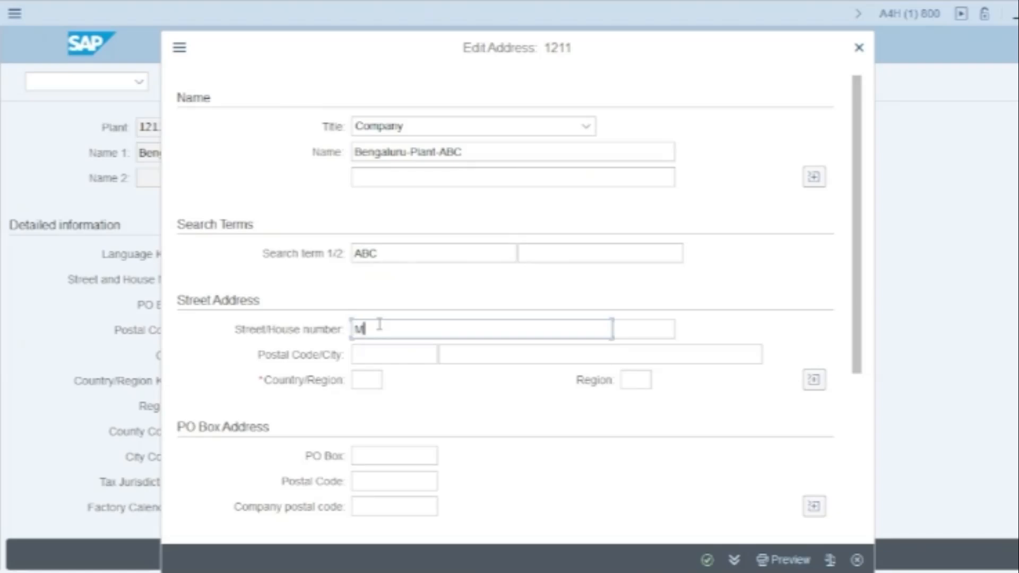
{"action": "type", "text": "G road"}
{"action": "key", "text": "Tab"}
{"action": "type", "text": "455"}
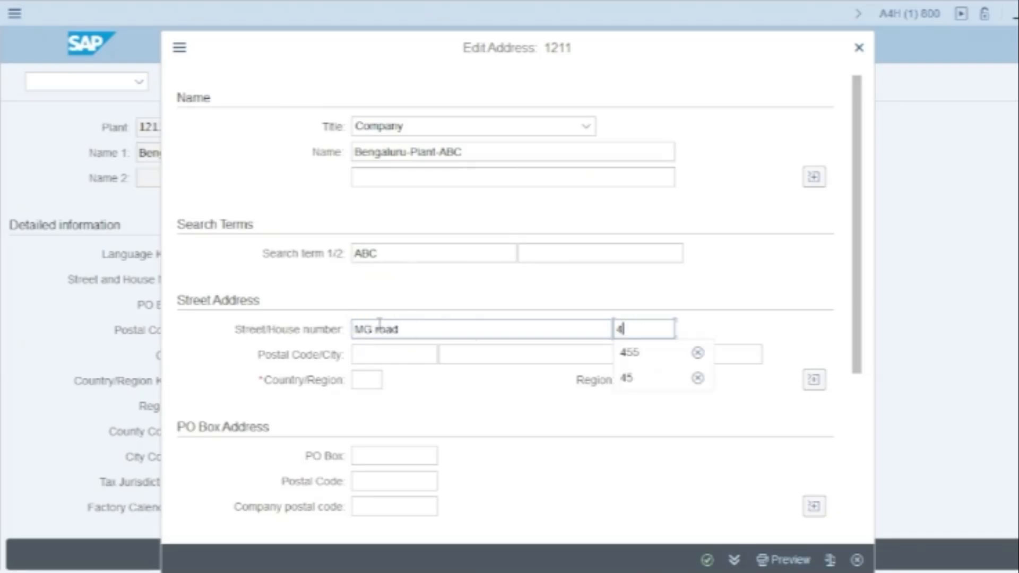
{"action": "key", "text": "Tab"}
{"action": "type", "text": "560100"}
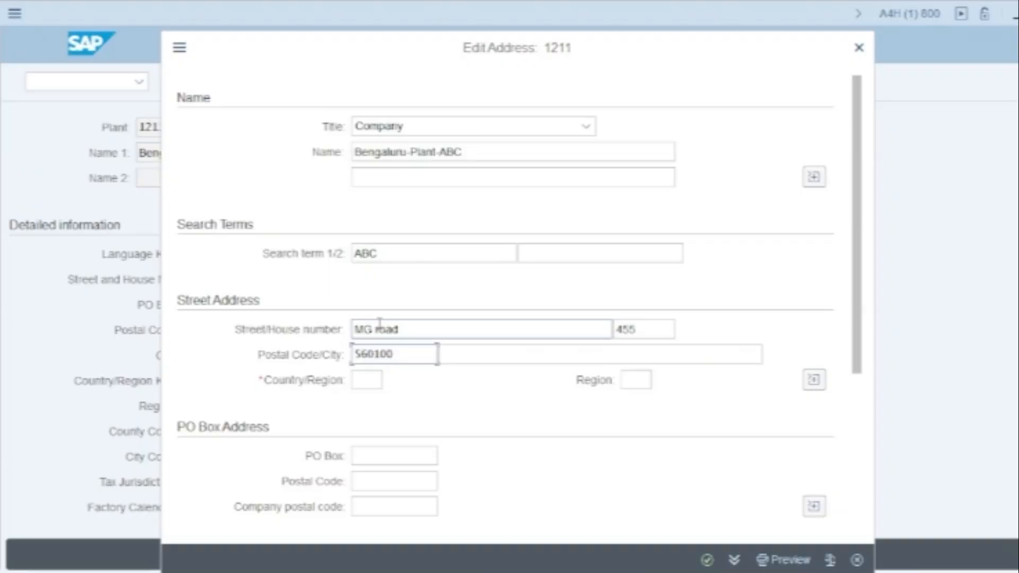
{"action": "key", "text": "Tab"}
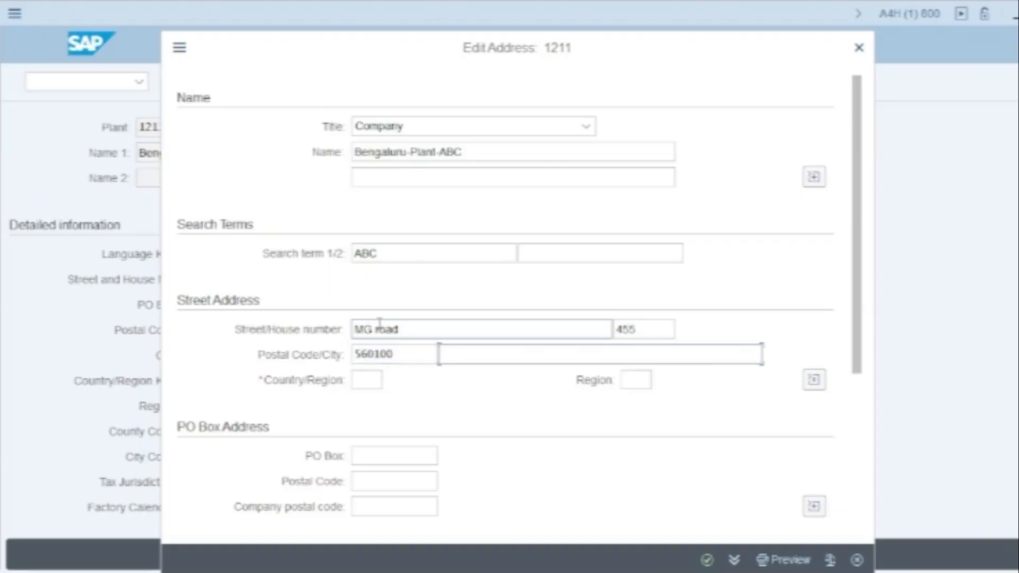
{"action": "type", "text": "Bengalur"}
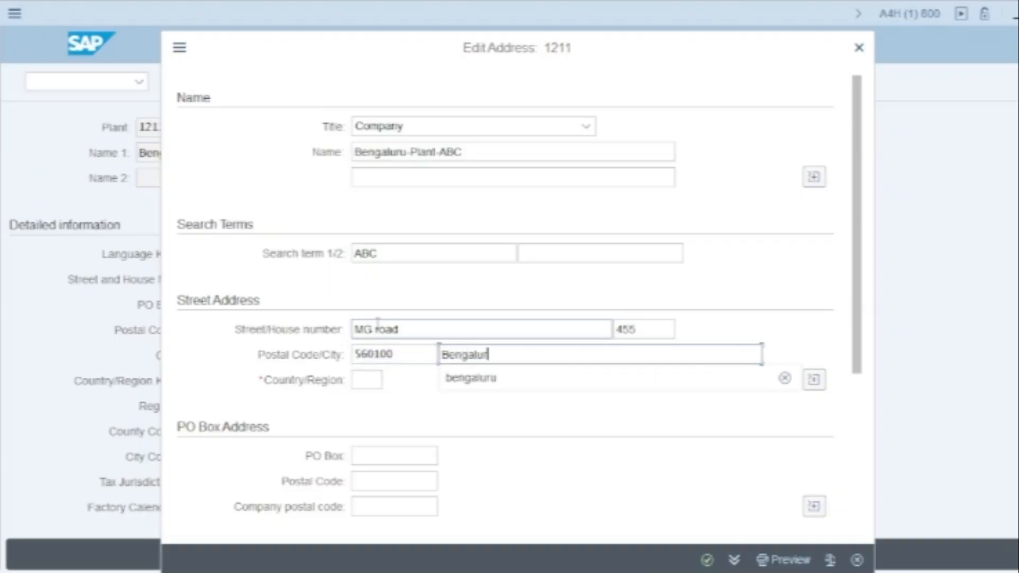
{"action": "type", "text": "u"}
Step: Set the plant address country to IN (India) and the region to 10 (Karnataka)
{"action": "left_click", "coordinate": [367, 382]}
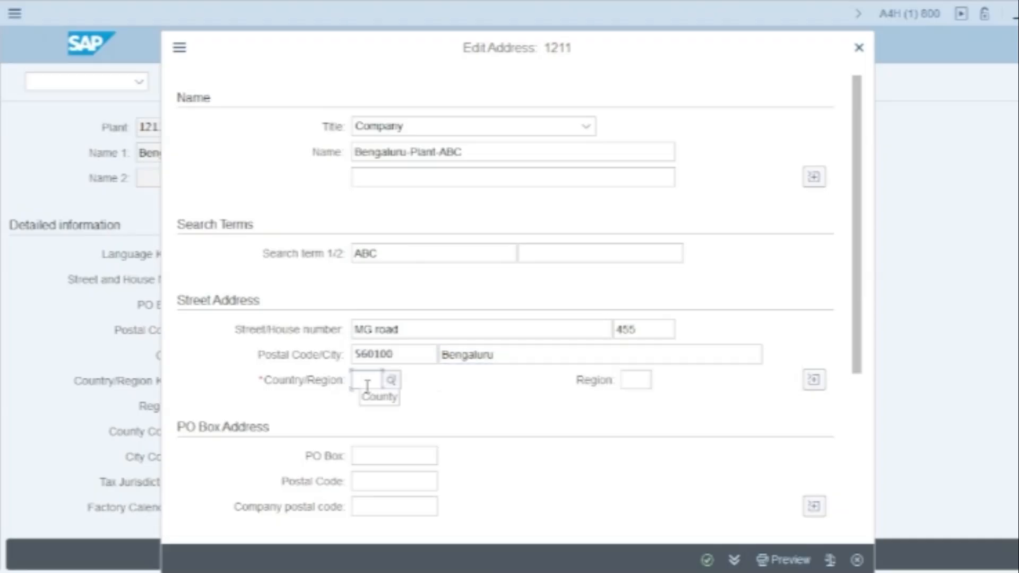
{"action": "type", "text": "in"}
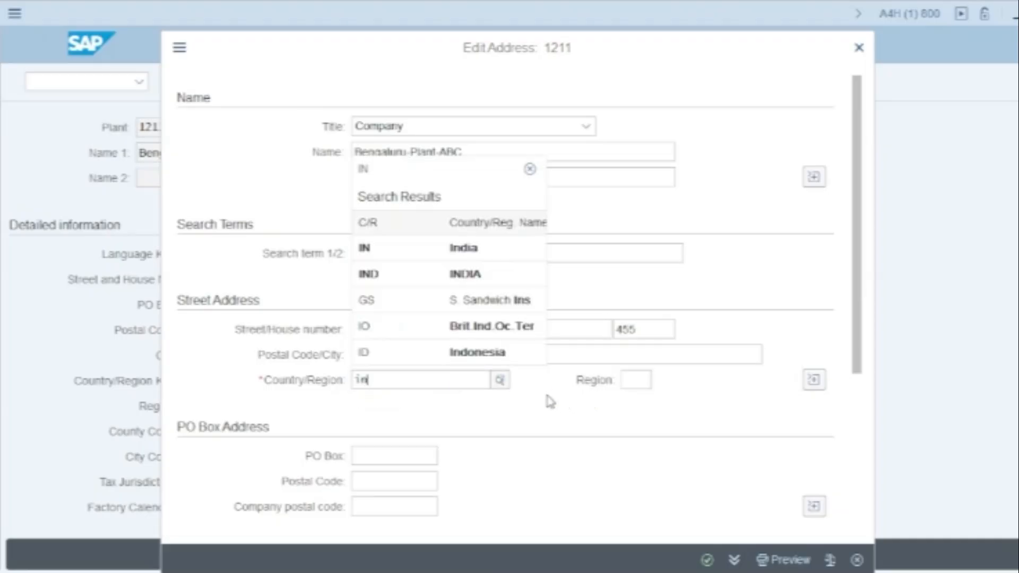
{"action": "left_click", "coordinate": [398, 250]}
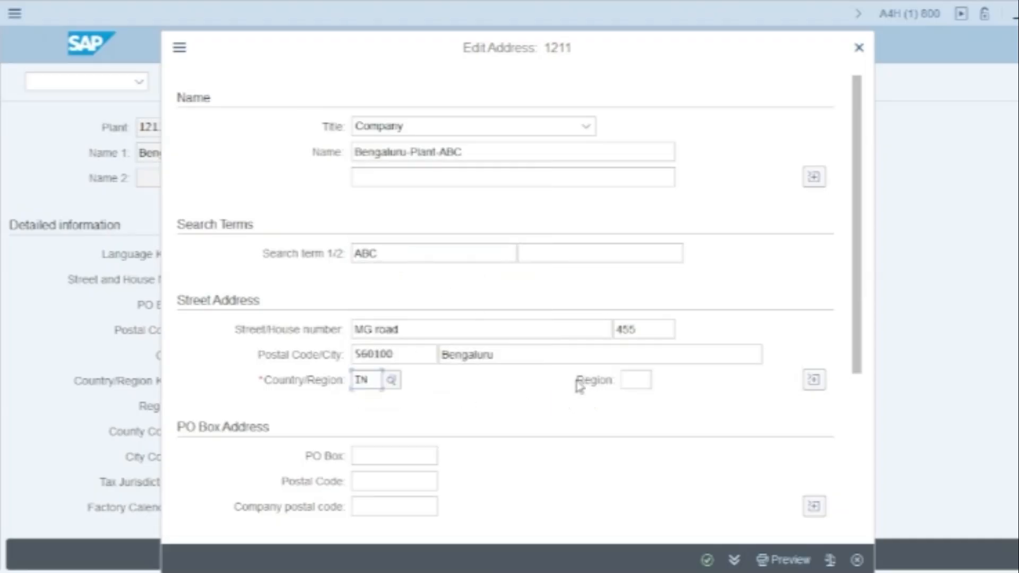
{"action": "left_click", "coordinate": [638, 381]}
{"action": "type", "text": "10"}
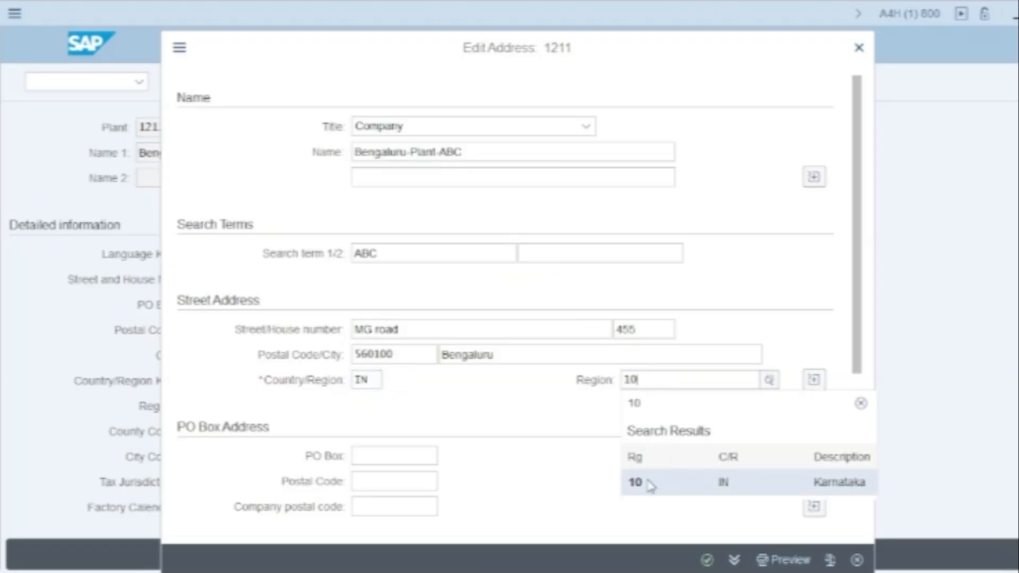
{"action": "left_click", "coordinate": [650, 481]}
Step: Confirm the plant address and record the plant in the customizing request "ABC Pvt Ltd ES config"
{"action": "left_click_drag", "start_coordinate": [858, 199], "coordinate": [868, 323]}
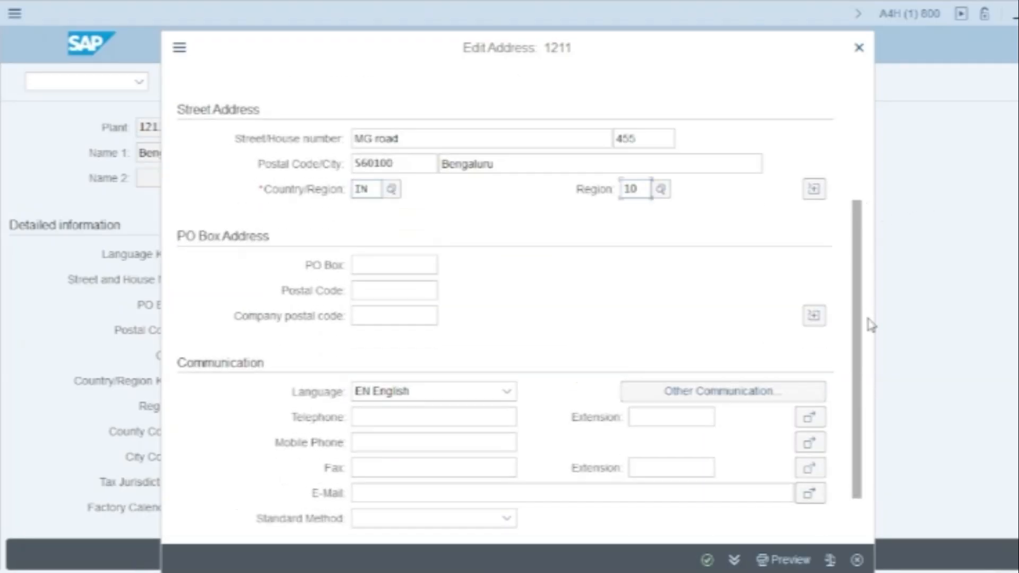
{"action": "left_click", "coordinate": [708, 560]}
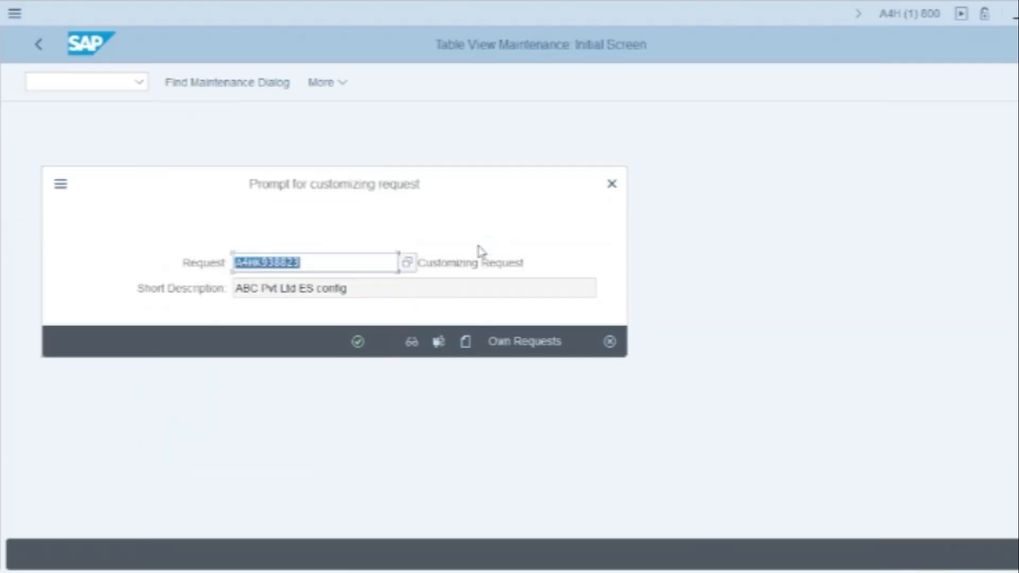
{"action": "left_click", "coordinate": [360, 346]}
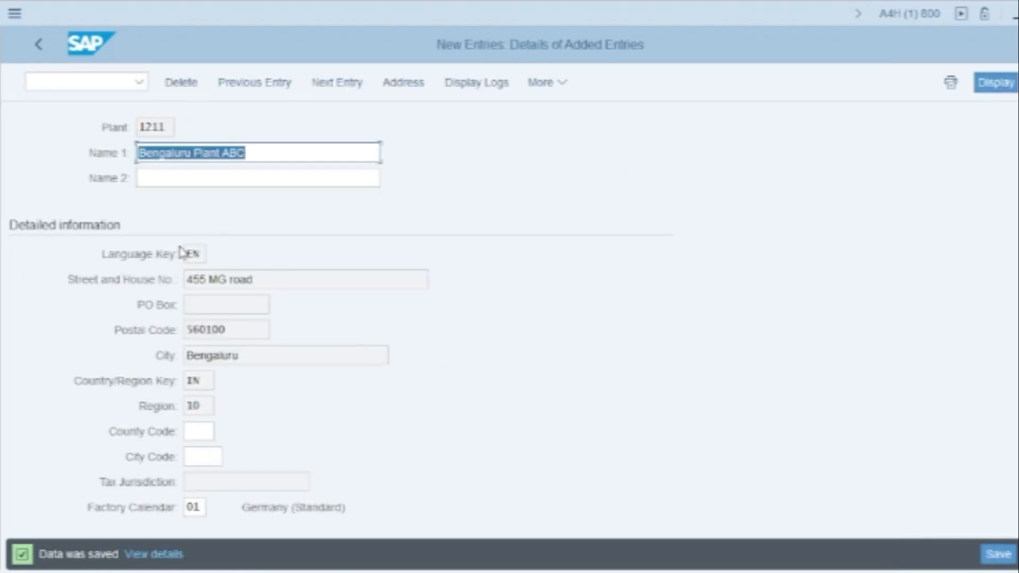
Step: Leave the plant maintenance and return to the Define Plant activity in the implementation guide structure
{"action": "left_click", "coordinate": [40, 47]}
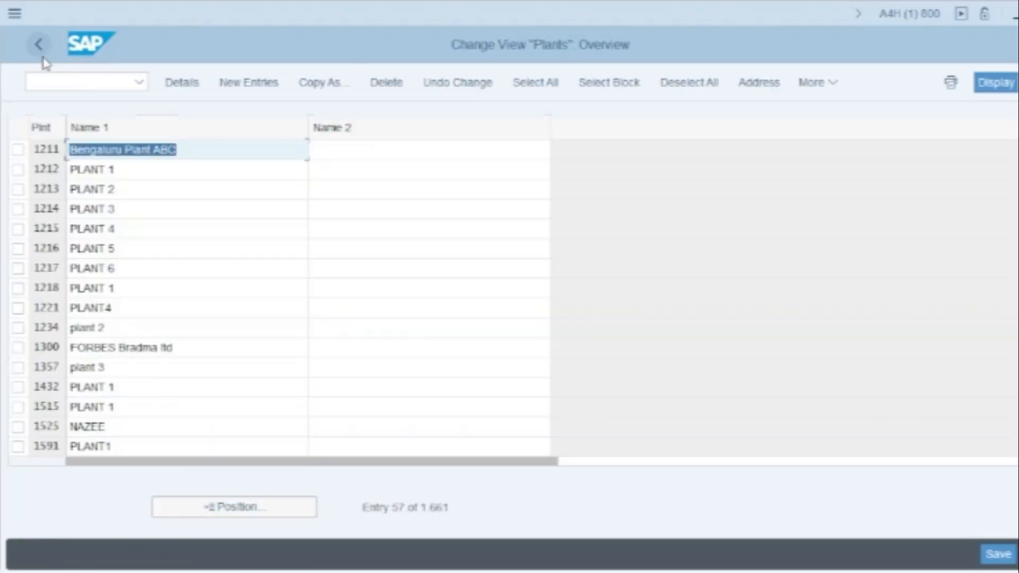
{"action": "left_click", "coordinate": [38, 44]}
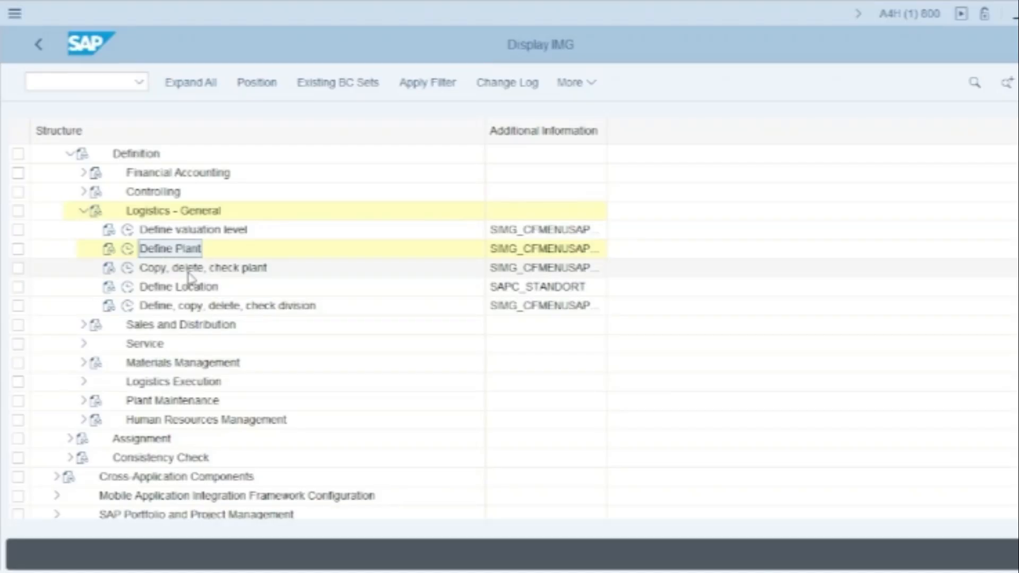
{"action": "left_click", "coordinate": [166, 250]}
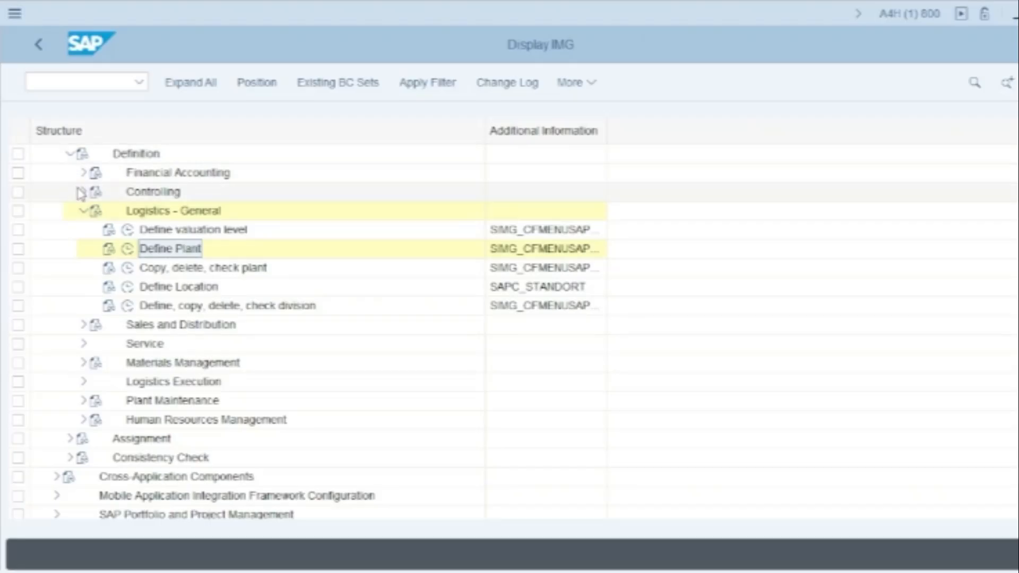
Step: Open the Maintain storage location activity under Materials Management in the Definition structure, with plant 1211 as the work area
{"action": "left_click", "coordinate": [83, 212]}
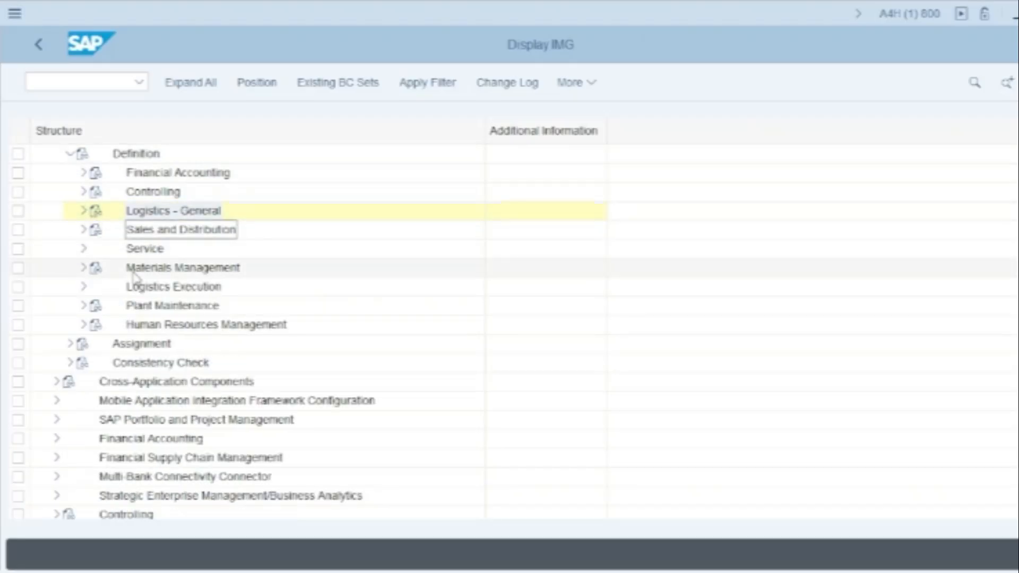
{"action": "left_click", "coordinate": [83, 268]}
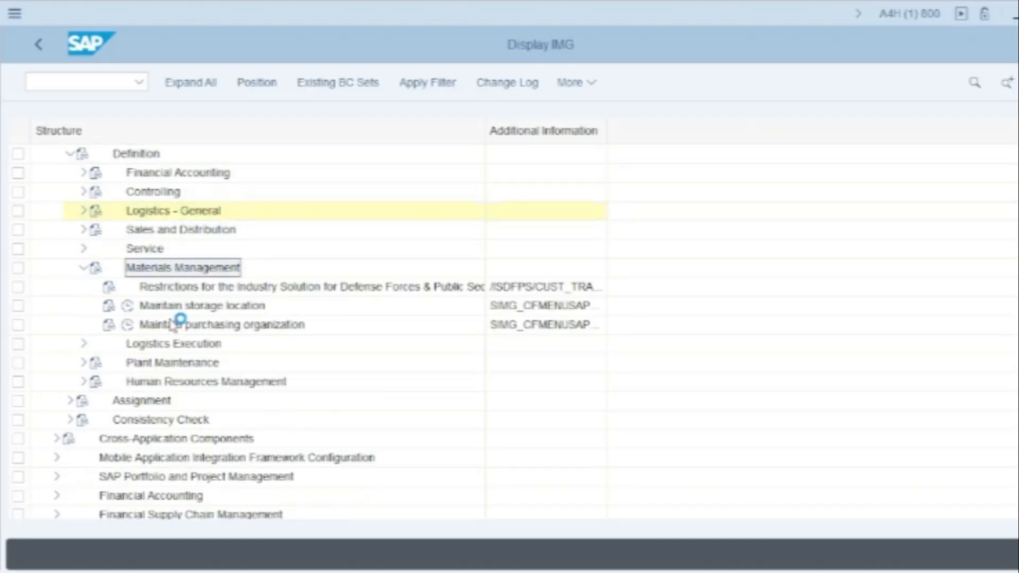
{"action": "left_click", "coordinate": [171, 306]}
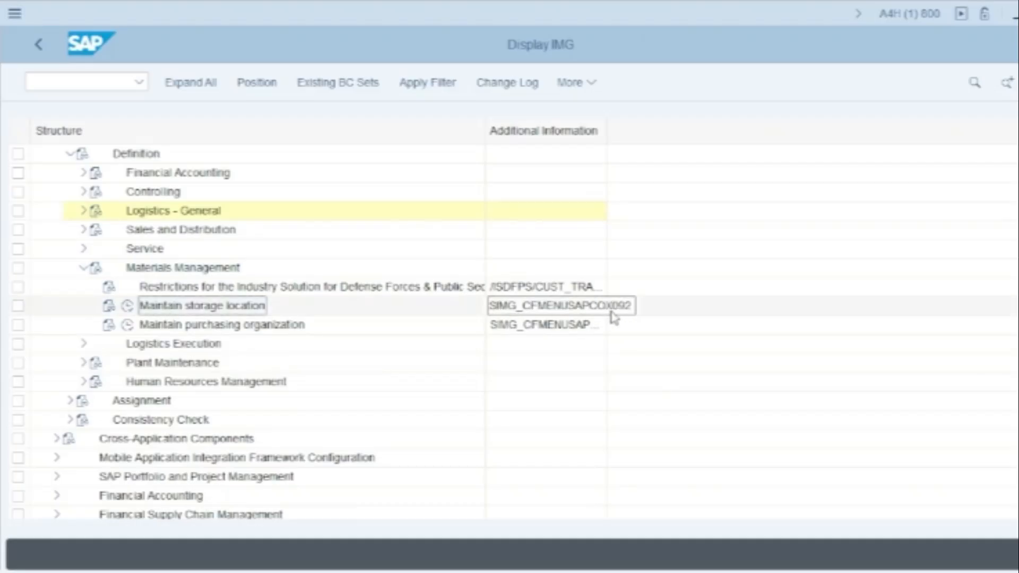
{"action": "left_click", "coordinate": [128, 308]}
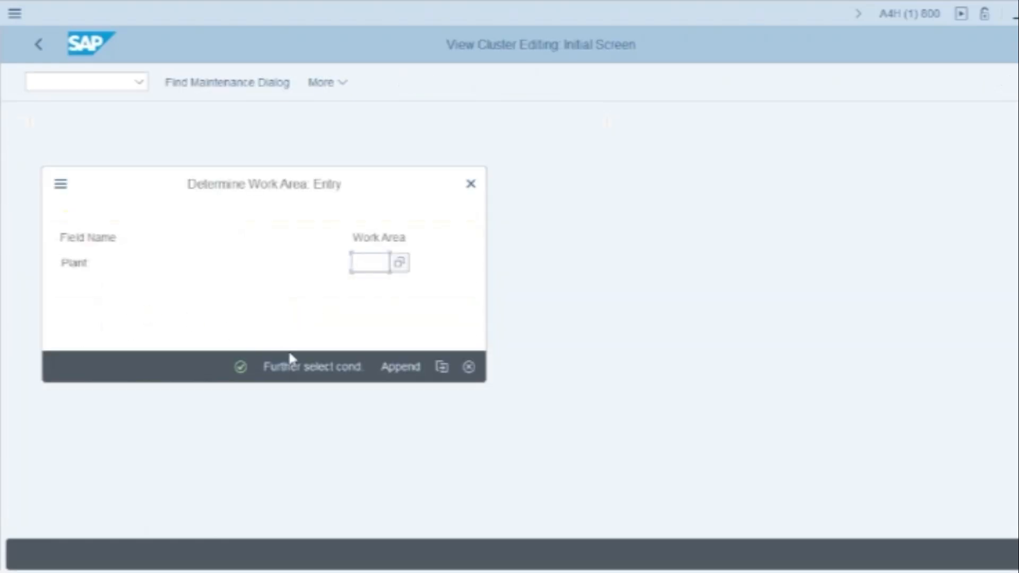
{"action": "type", "text": "1211"}
{"action": "left_click", "coordinate": [241, 367]}
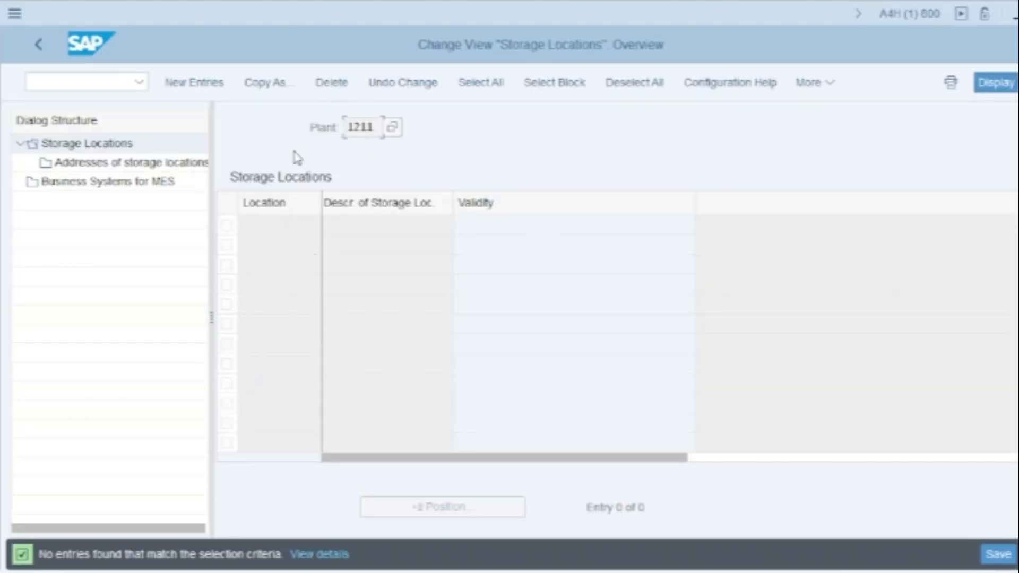
Step: Add a new storage location RM01 to plant 1211 with the description "RM storage"
{"action": "left_click", "coordinate": [201, 84]}
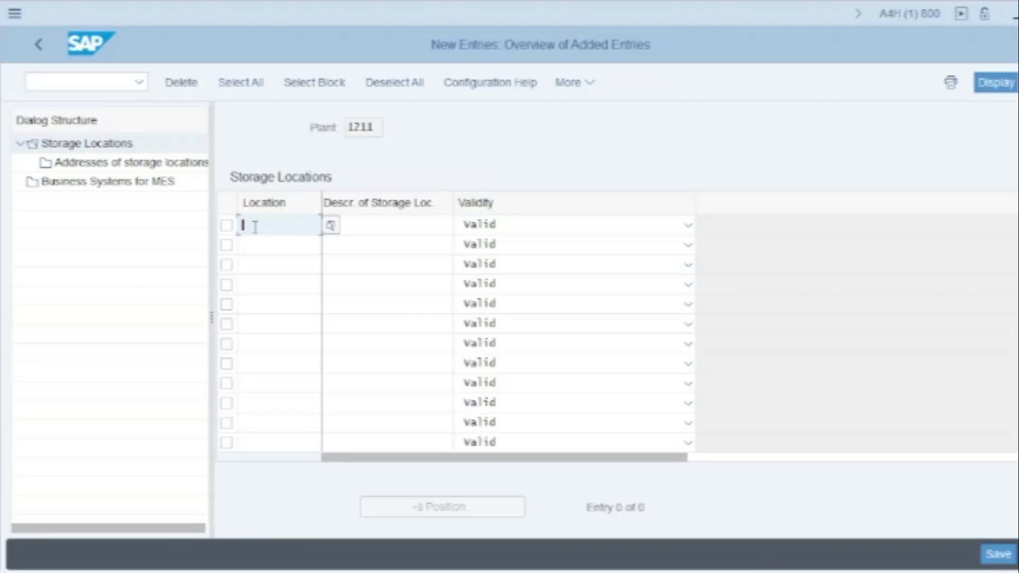
{"action": "type", "text": "KM01"}
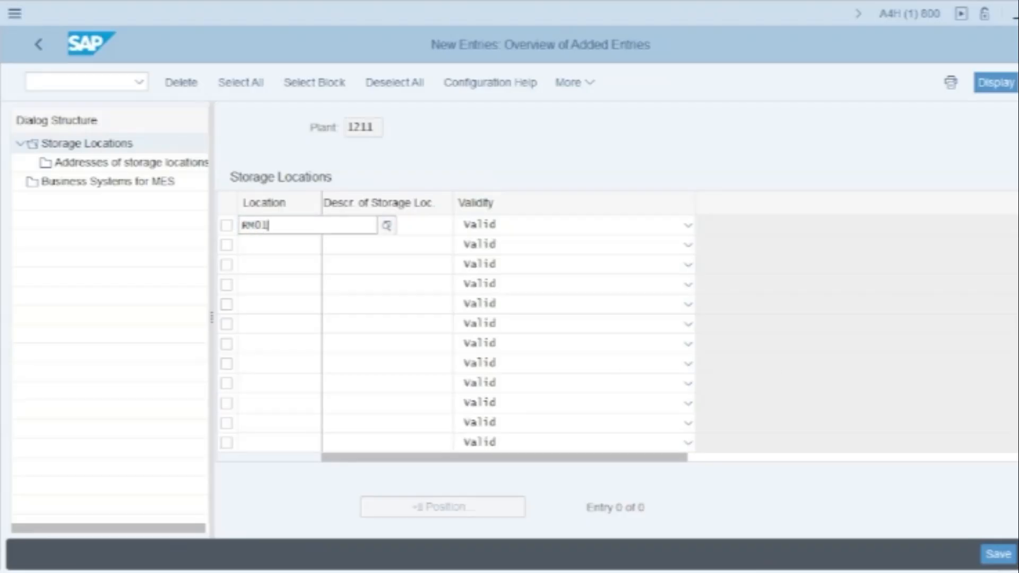
{"action": "left_click", "coordinate": [421, 225]}
{"action": "type", "text": "R"}
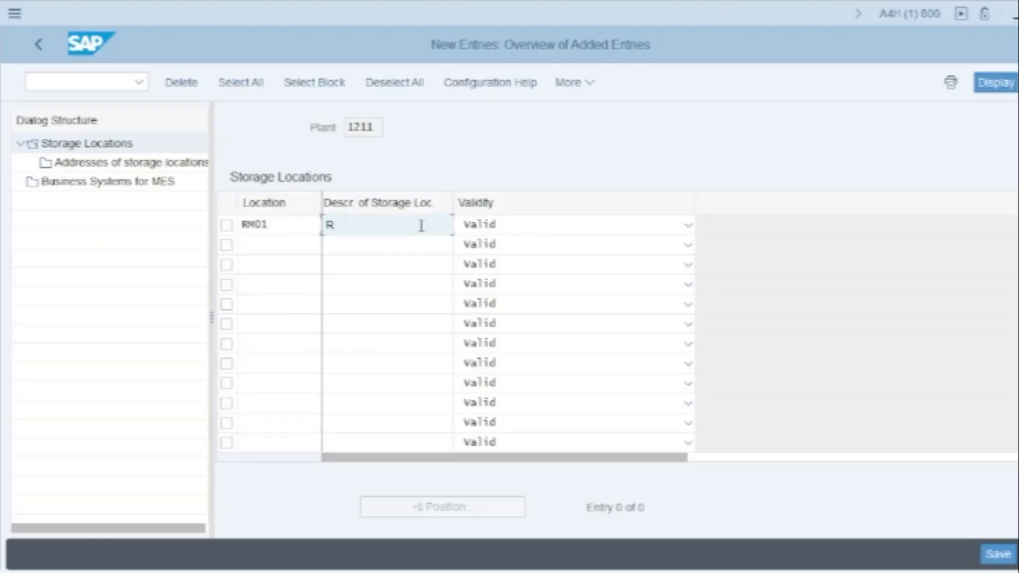
{"action": "type", "text": "M storage"}
Step: Add a second storage location FG01 with the description "FG storage"
{"action": "left_click", "coordinate": [257, 242]}
{"action": "type", "text": "F"}
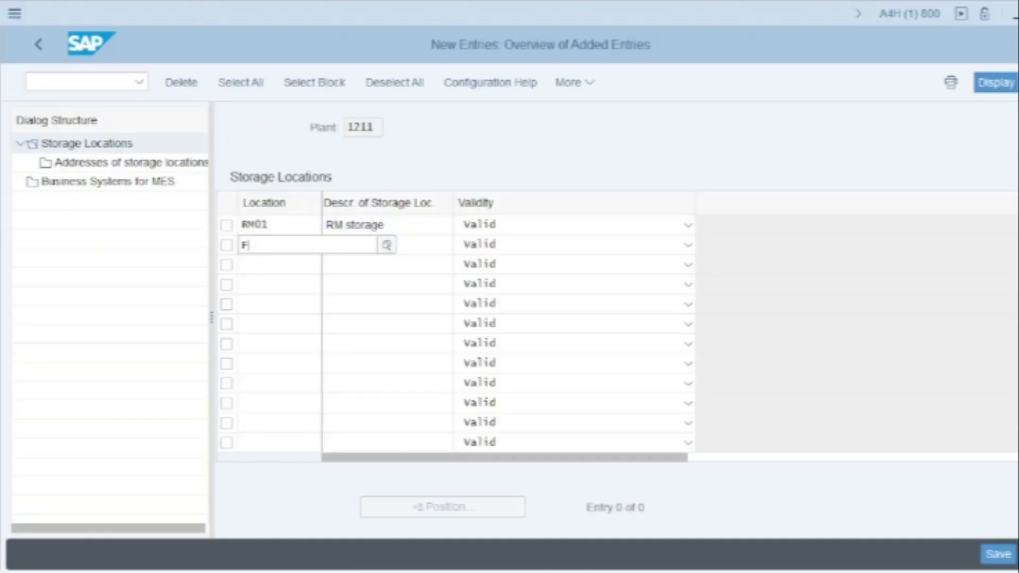
{"action": "type", "text": "G01"}
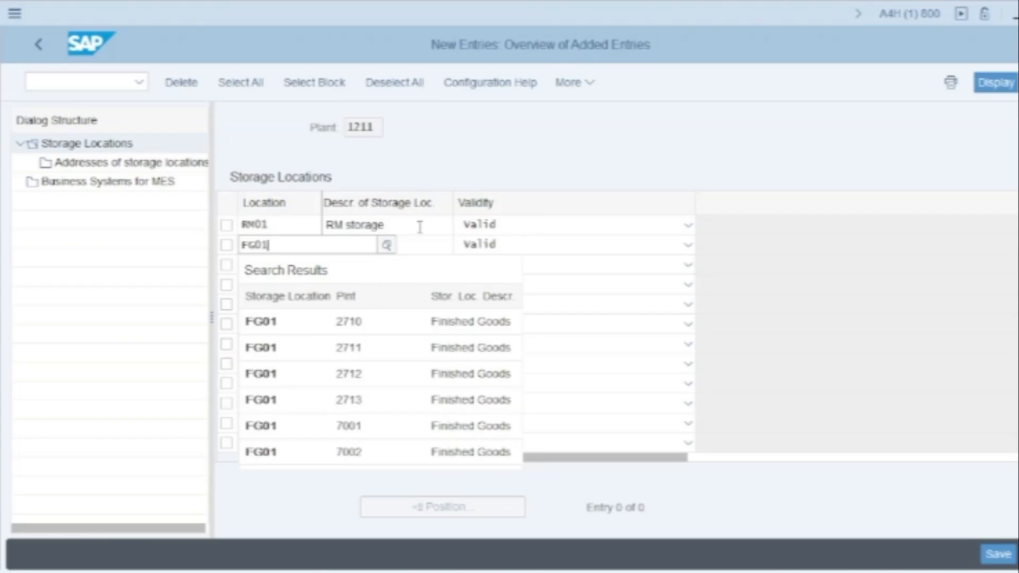
{"action": "left_click", "coordinate": [419, 227]}
{"action": "left_click", "coordinate": [365, 247]}
{"action": "type", "text": "F"}
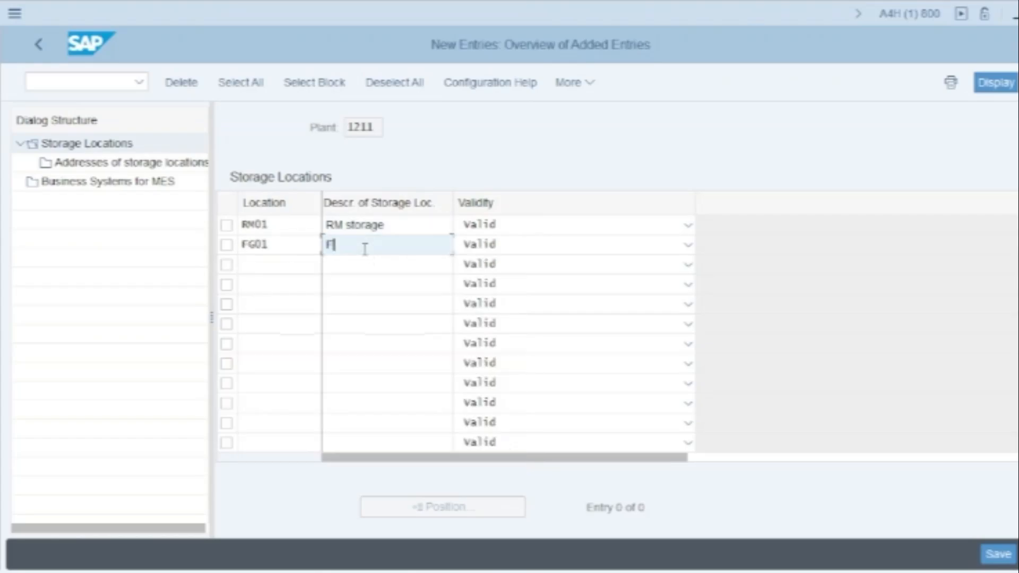
{"action": "type", "text": "G storage"}
Step: Add a third storage location SFG1 with the description "SFG storage"
{"action": "left_click", "coordinate": [261, 263]}
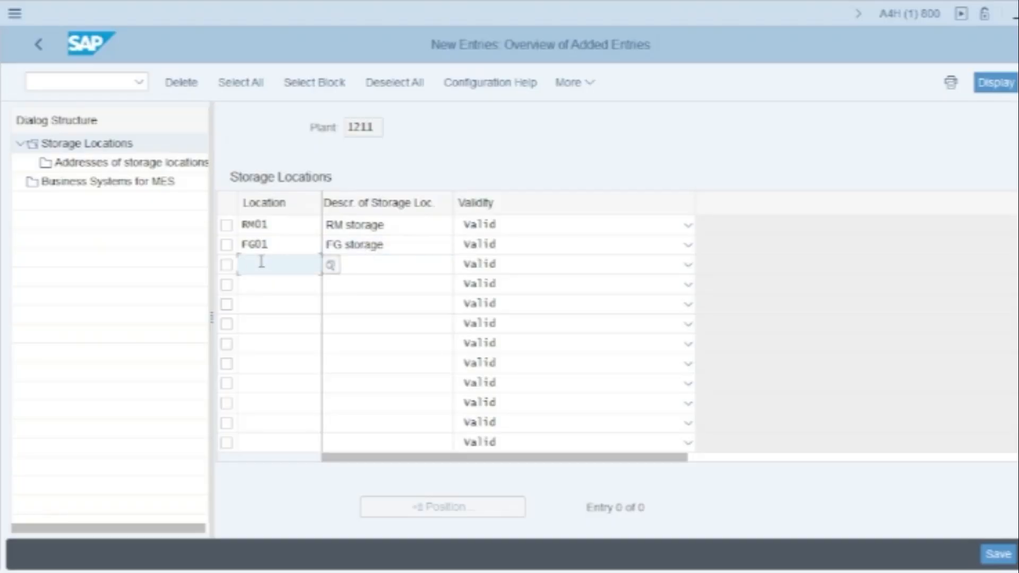
{"action": "type", "text": "SFG"}
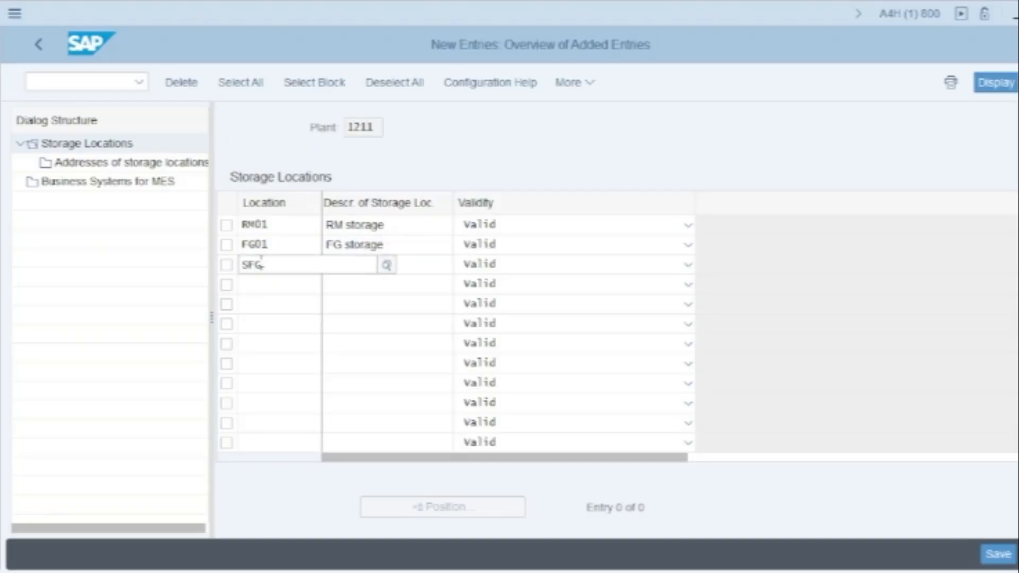
{"action": "type", "text": "1"}
{"action": "left_click", "coordinate": [378, 243]}
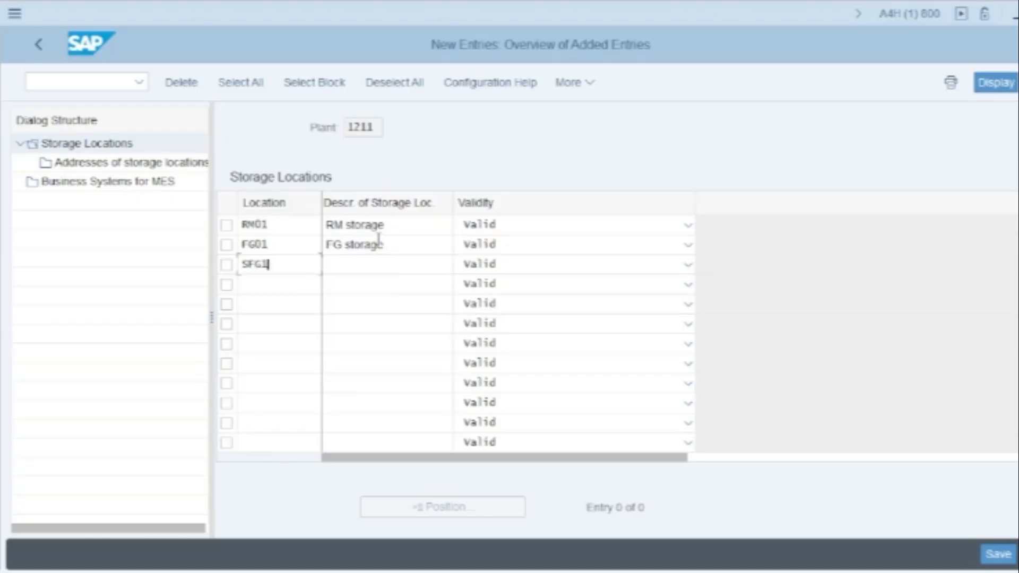
{"action": "left_click", "coordinate": [359, 266]}
{"action": "type", "text": "S"}
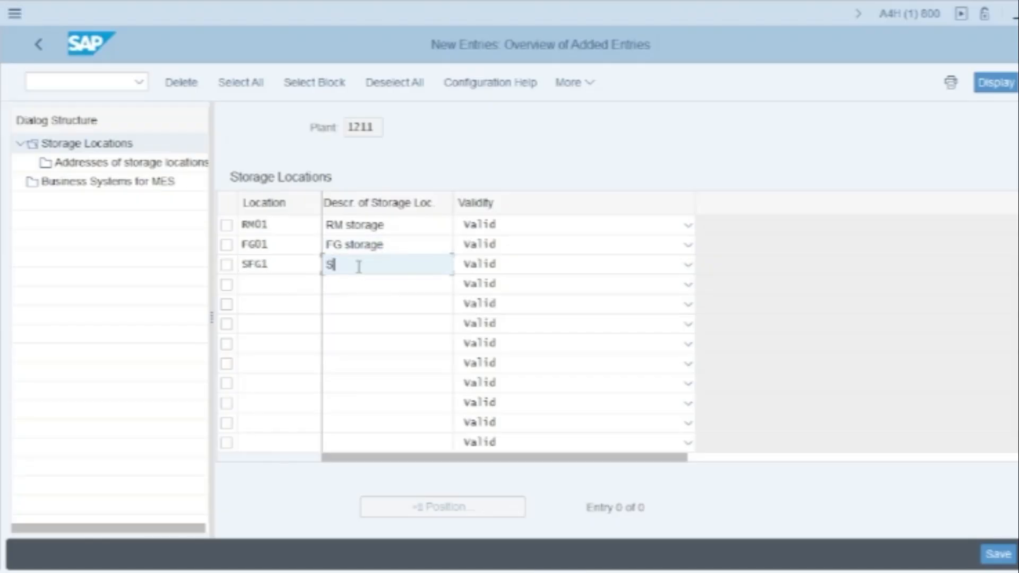
{"action": "type", "text": "FG storage"}
{"action": "left_click", "coordinate": [257, 282]}
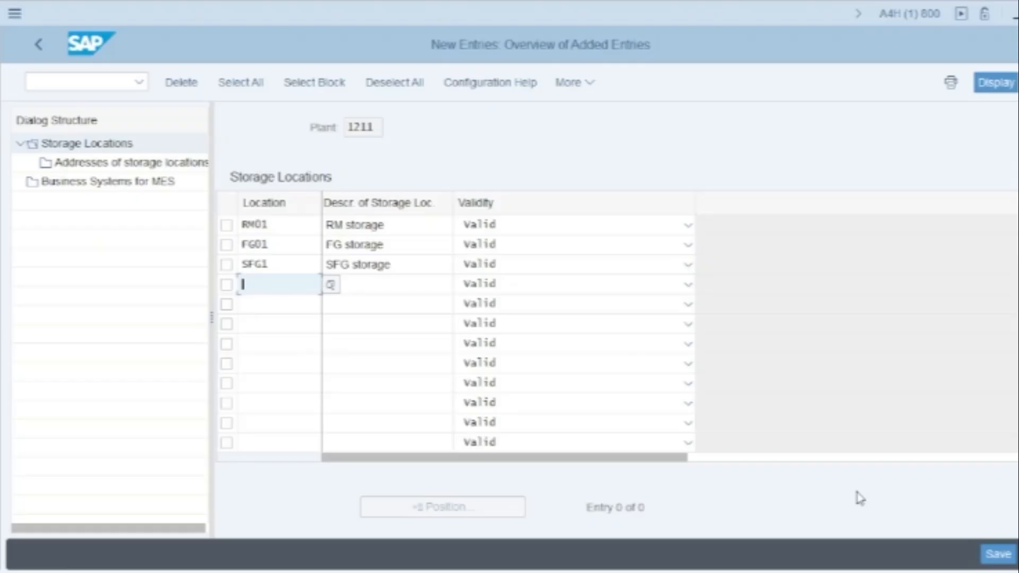
Step: Save the storage locations in the customizing request "ABC Pvt Ltd ES config" and return to the implementation guide structure
{"action": "left_click", "coordinate": [998, 555]}
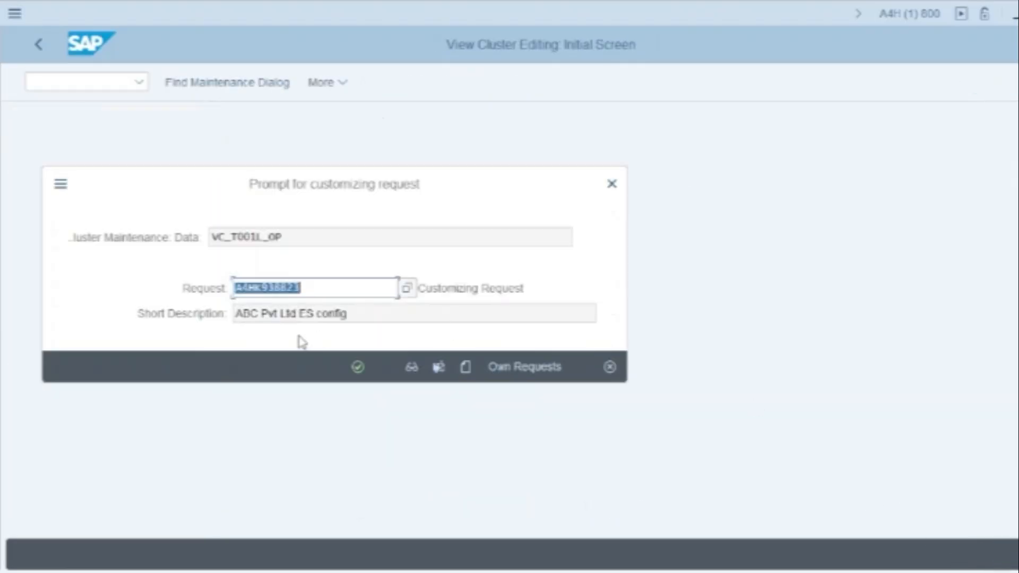
{"action": "left_click", "coordinate": [359, 368]}
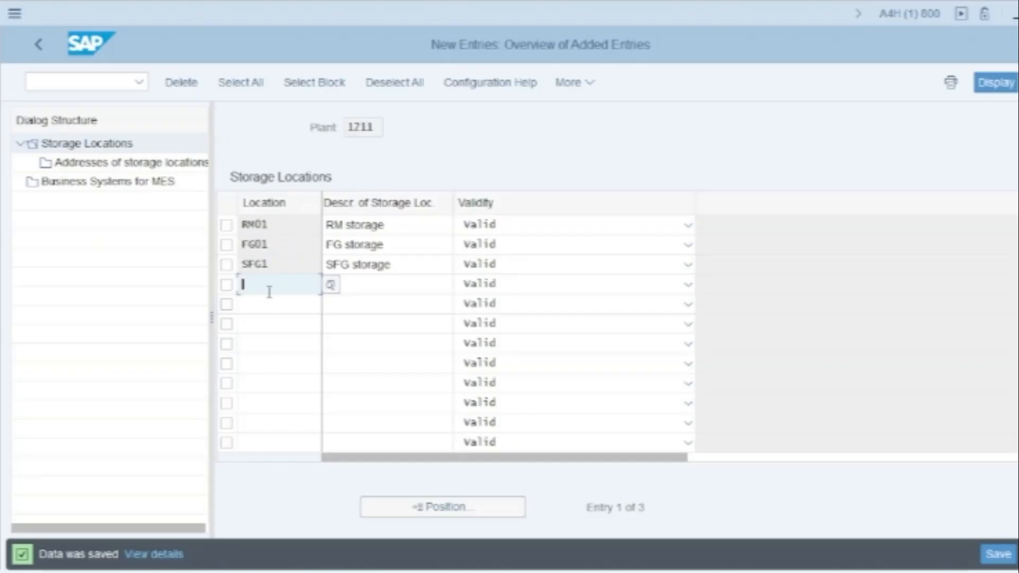
{"action": "left_click", "coordinate": [41, 46]}
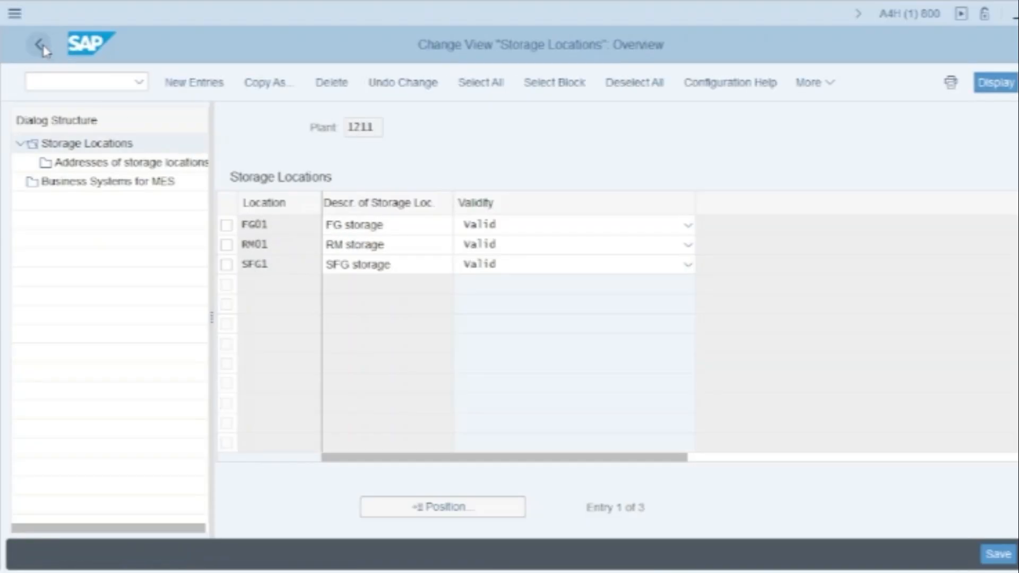
{"action": "left_click", "coordinate": [41, 46]}
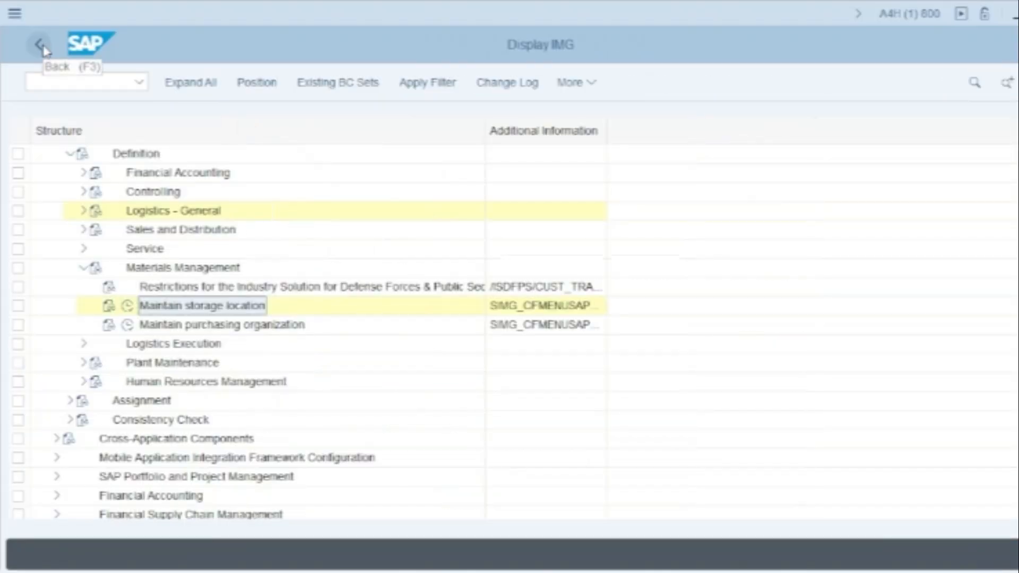
Step: Create a new purchasing organization 1212 under Materials Management with the description "Central Purch Org"
{"action": "left_click", "coordinate": [223, 329]}
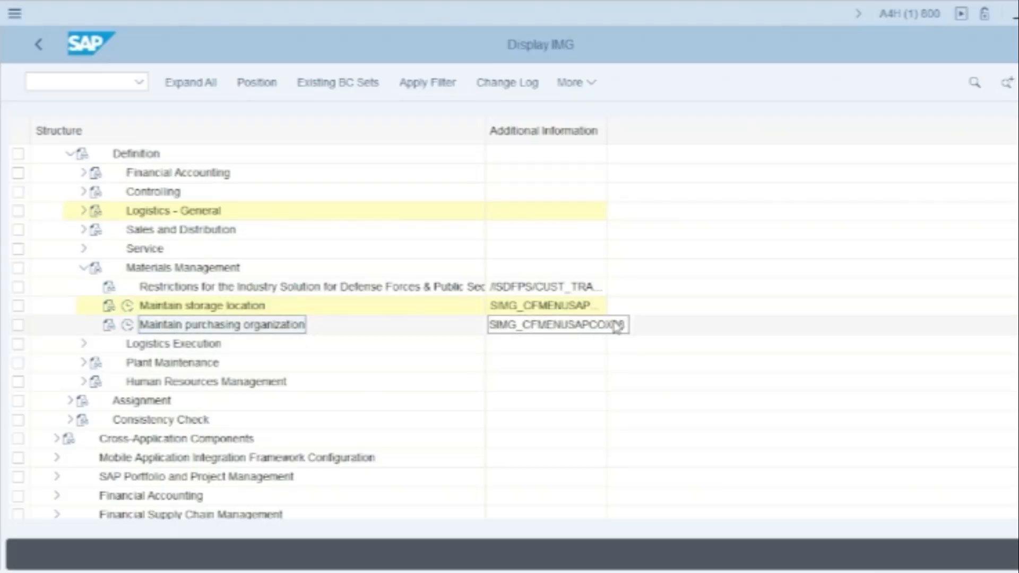
{"action": "left_click", "coordinate": [127, 324]}
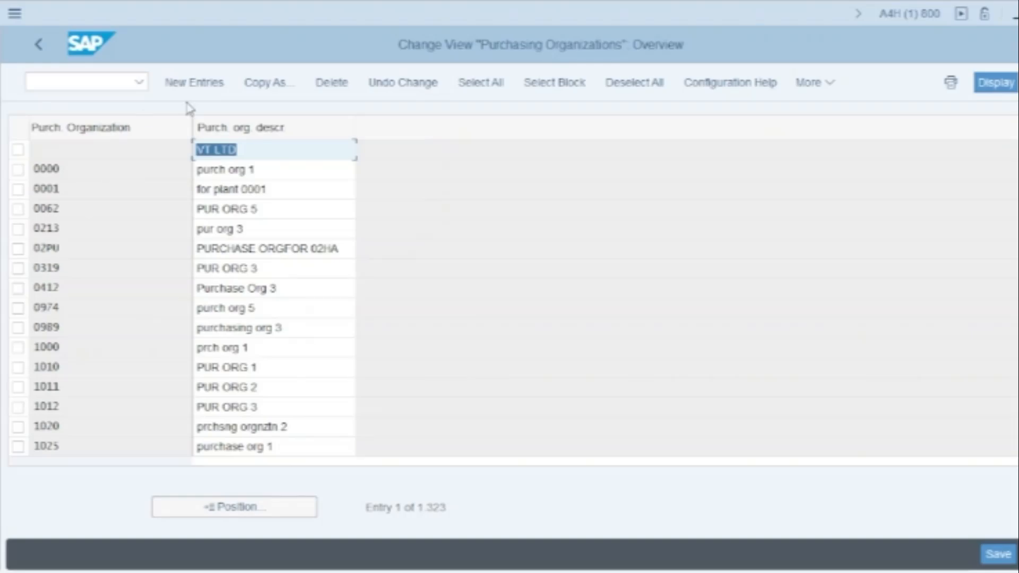
{"action": "left_click", "coordinate": [201, 84]}
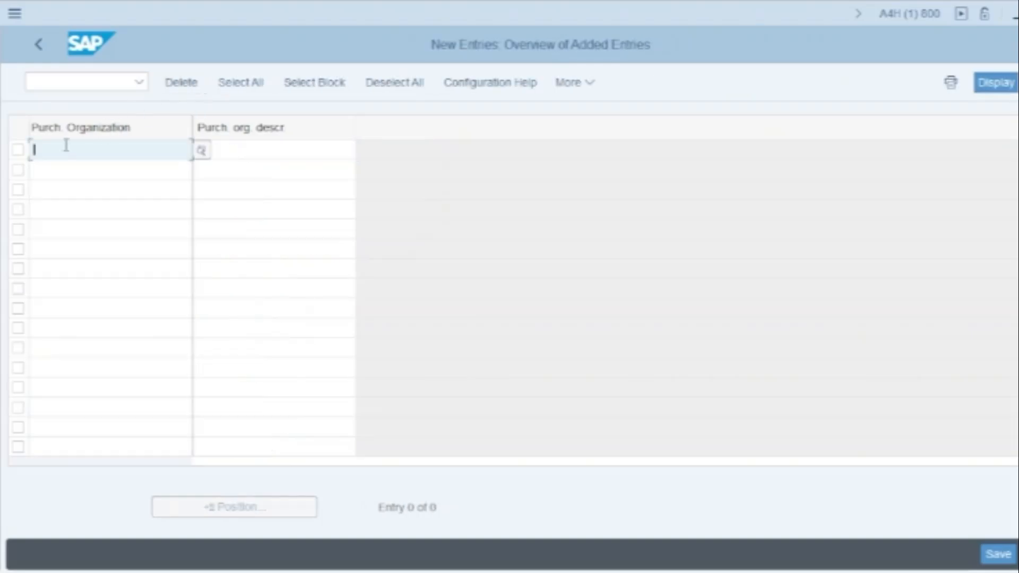
{"action": "type", "text": "12"}
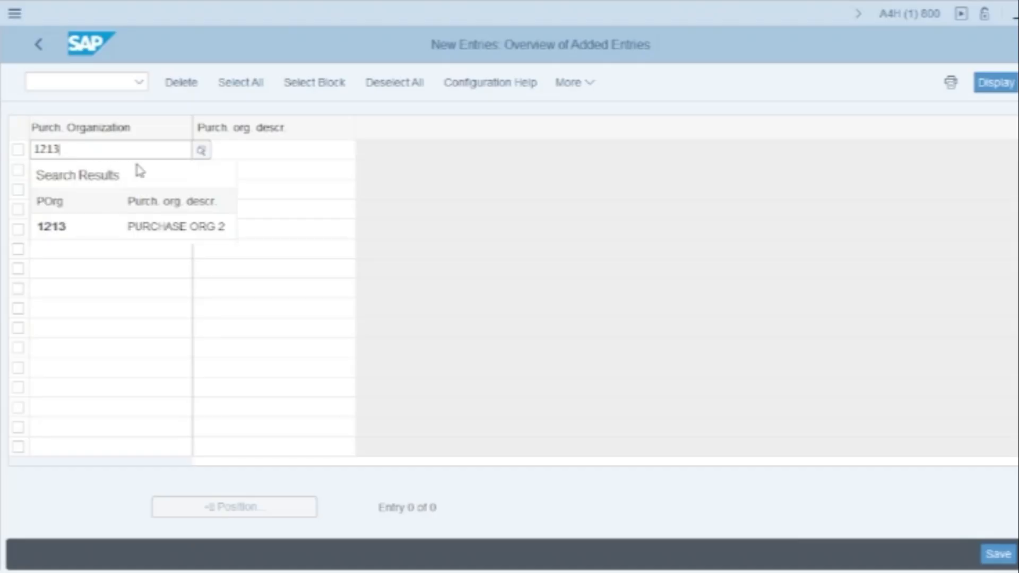
{"action": "type", "text": "11"}
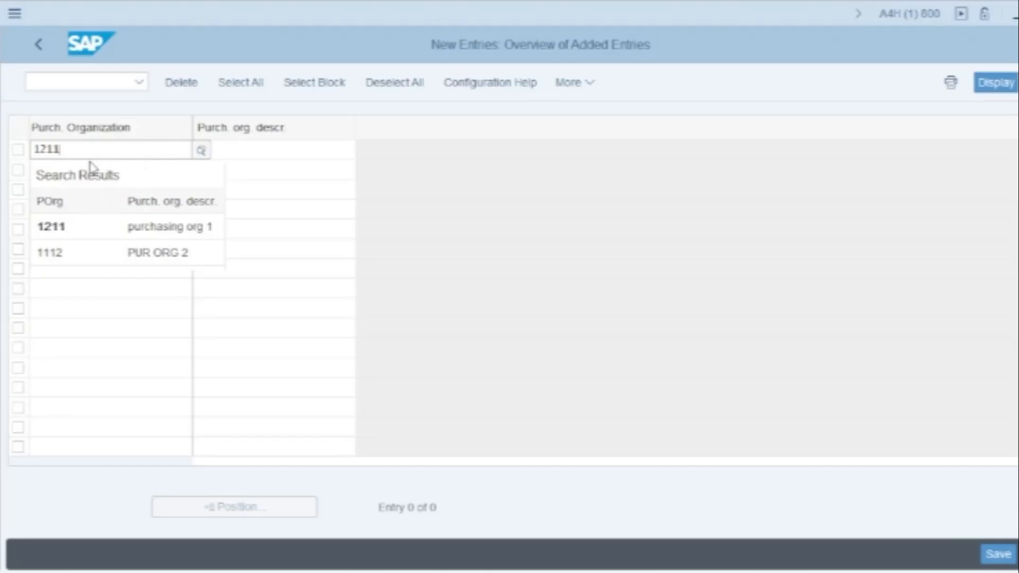
{"action": "type", "text": "2"}
{"action": "left_click", "coordinate": [237, 151]}
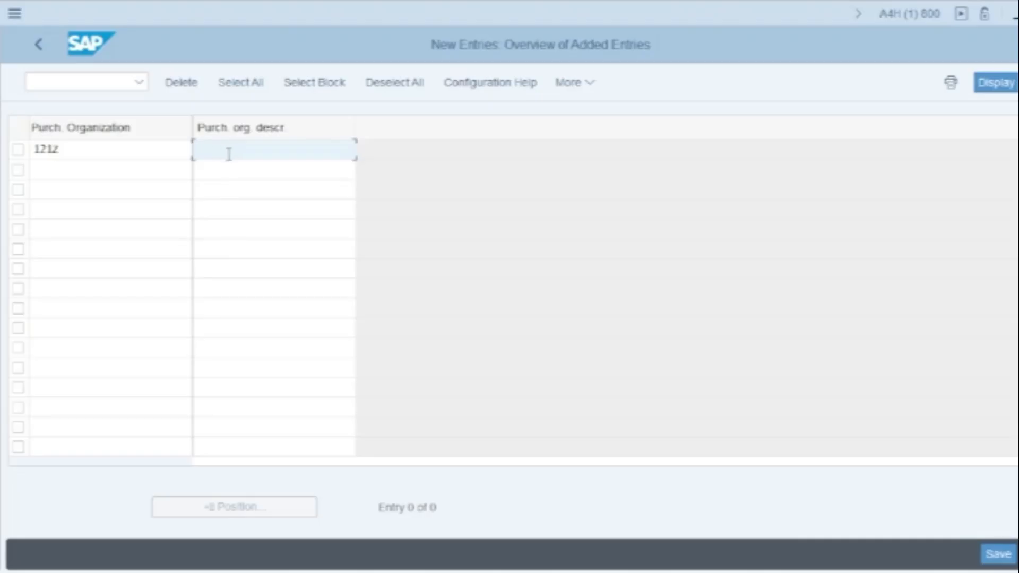
{"action": "type", "text": "C"}
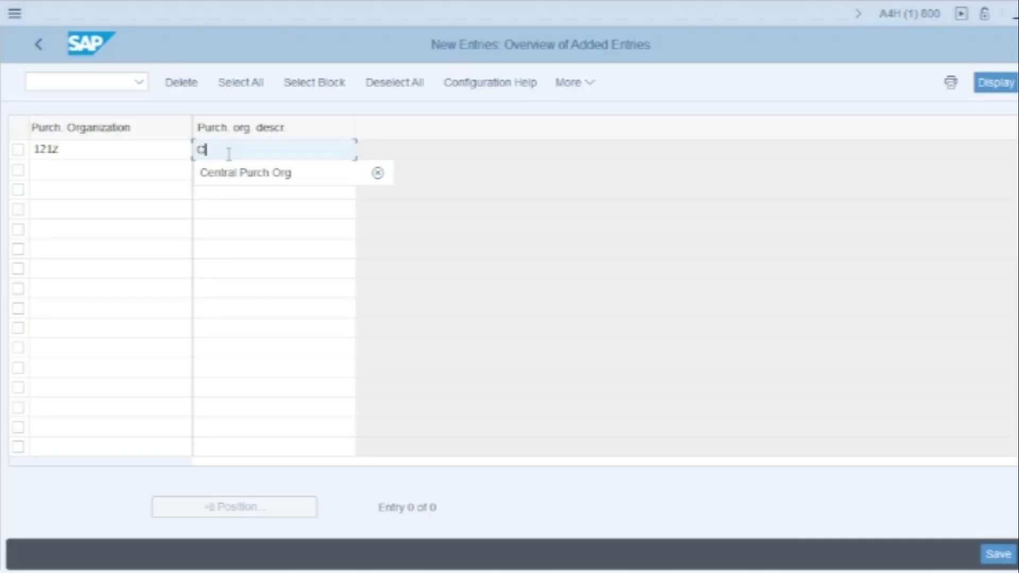
{"action": "left_click", "coordinate": [269, 173]}
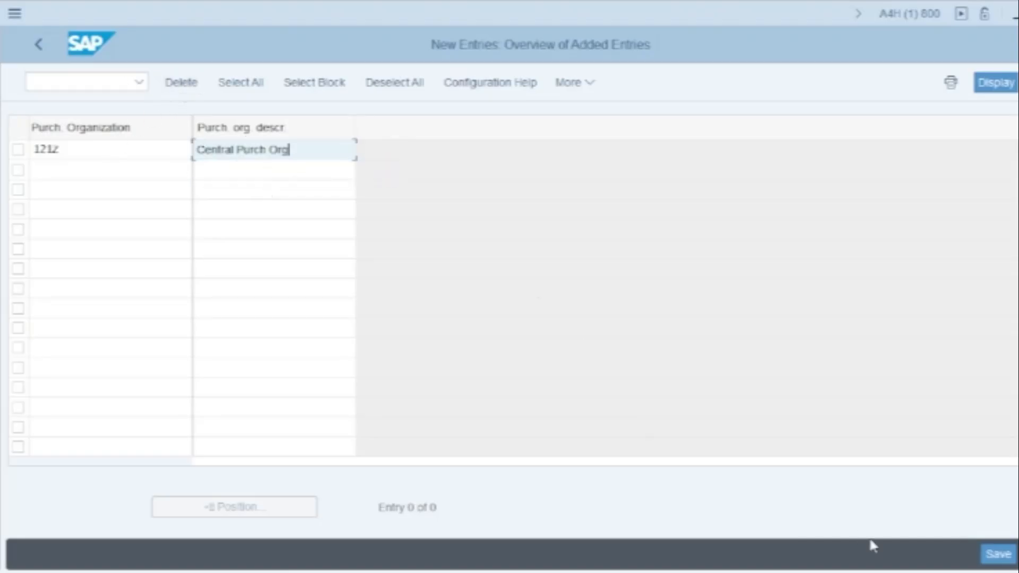
Step: Save the purchasing organization in the customizing request "ABC Pvt Ltd ES config" and return to the implementation guide structure
{"action": "left_click", "coordinate": [998, 555]}
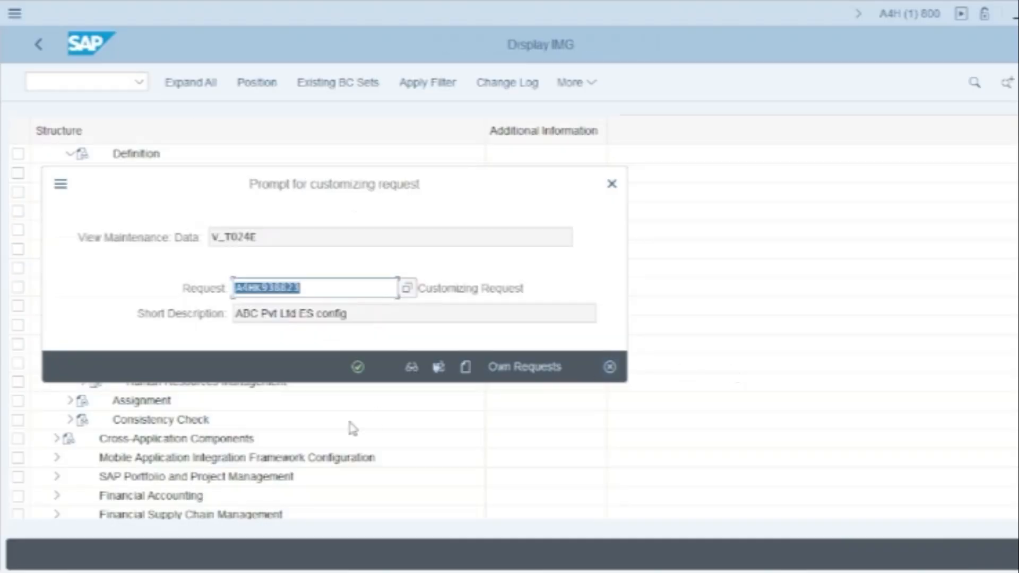
{"action": "left_click", "coordinate": [357, 367]}
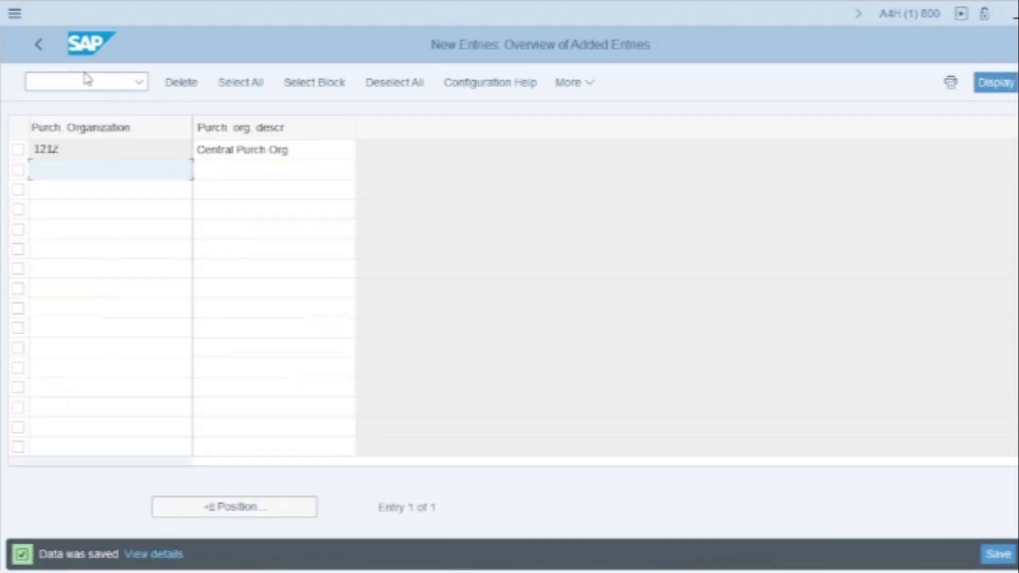
{"action": "left_click", "coordinate": [46, 53]}
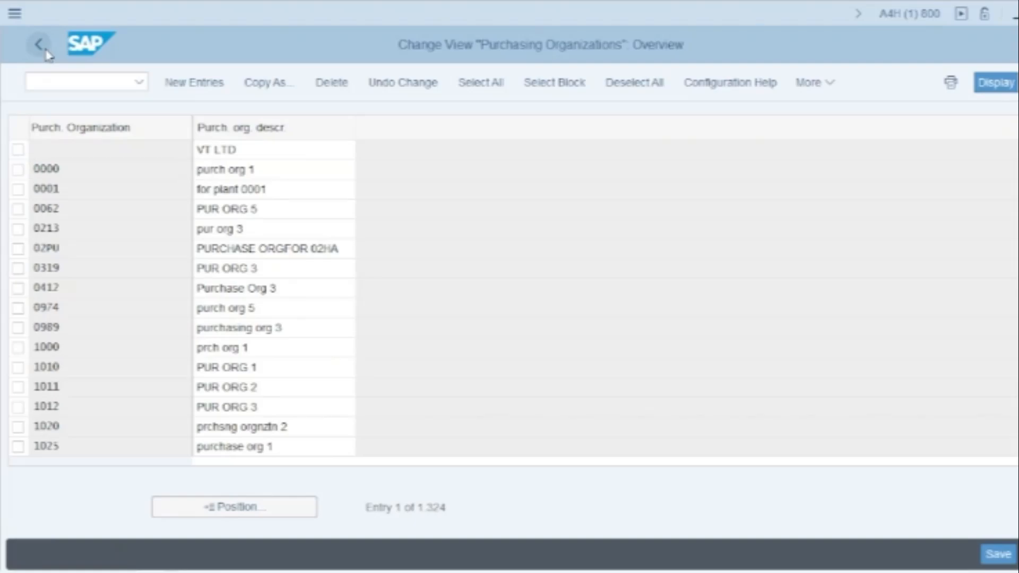
{"action": "left_click", "coordinate": [46, 53]}
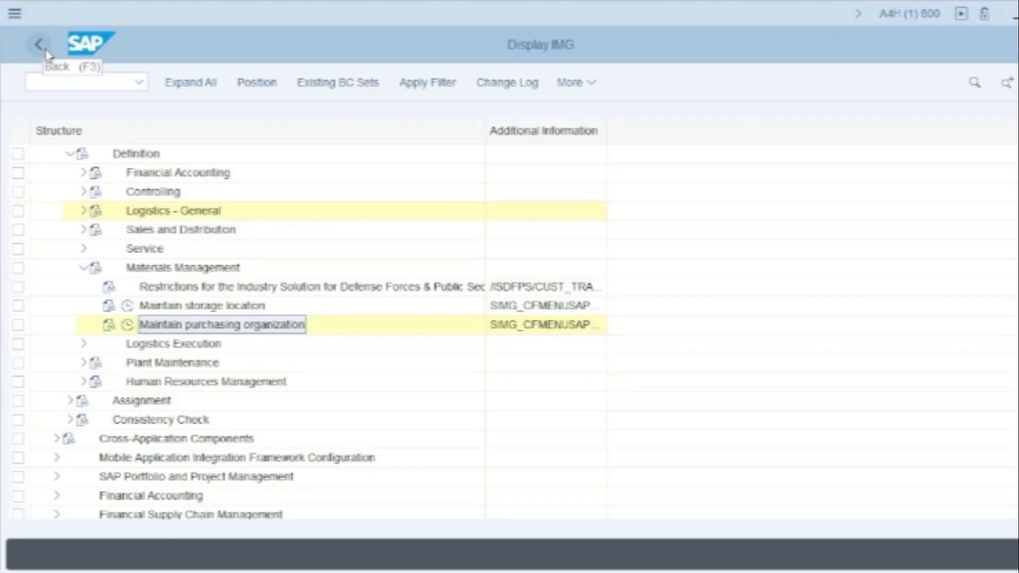
Step: Collapse the Definition node and expand the Assignment node of the enterprise structure
{"action": "left_click", "coordinate": [70, 156]}
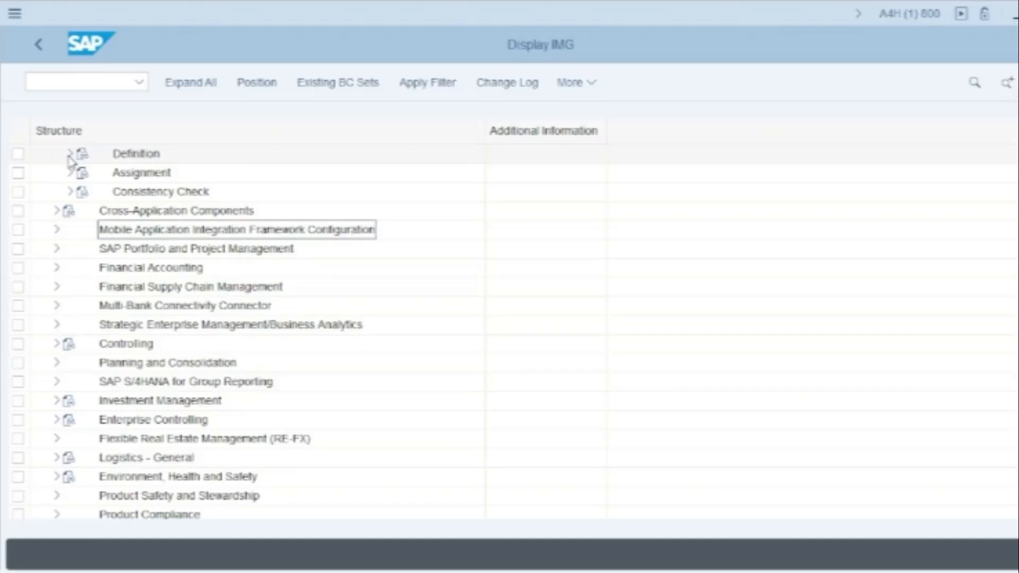
{"action": "left_click", "coordinate": [141, 176]}
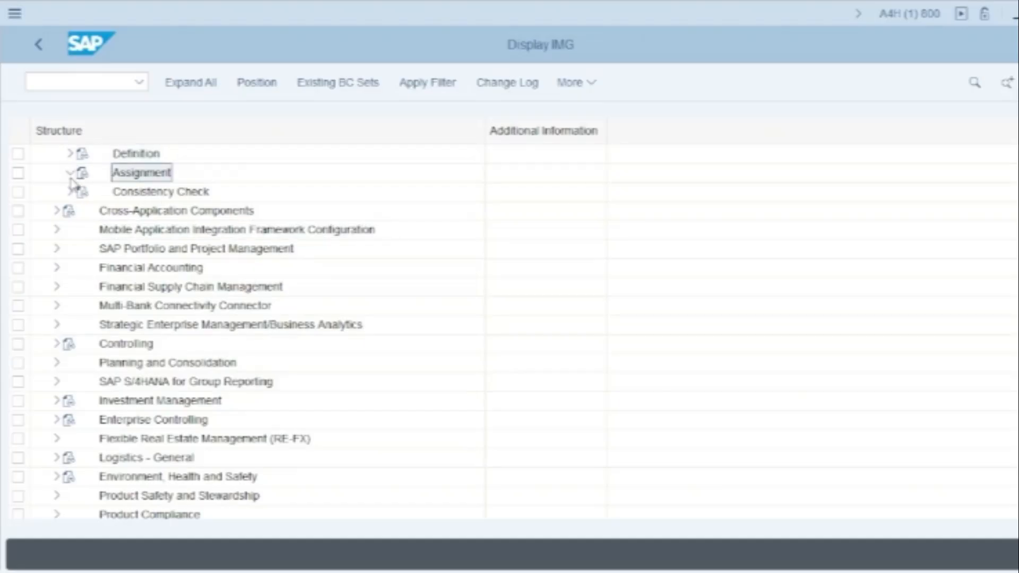
{"action": "left_click", "coordinate": [70, 173]}
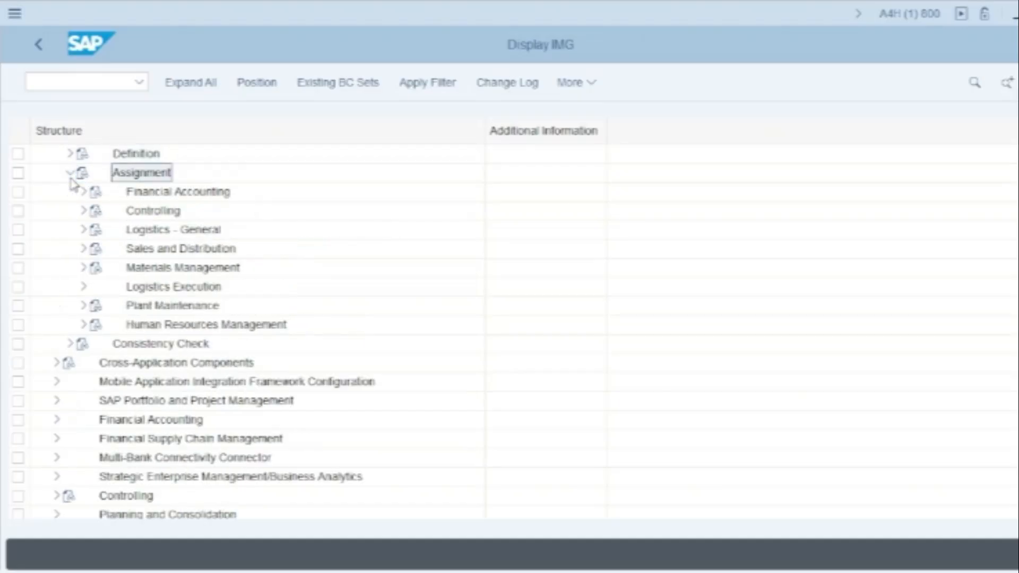
Step: Open the plant to company code assignment under Logistics - General and start a new entry
{"action": "left_click", "coordinate": [141, 231]}
{"action": "left_click", "coordinate": [84, 230]}
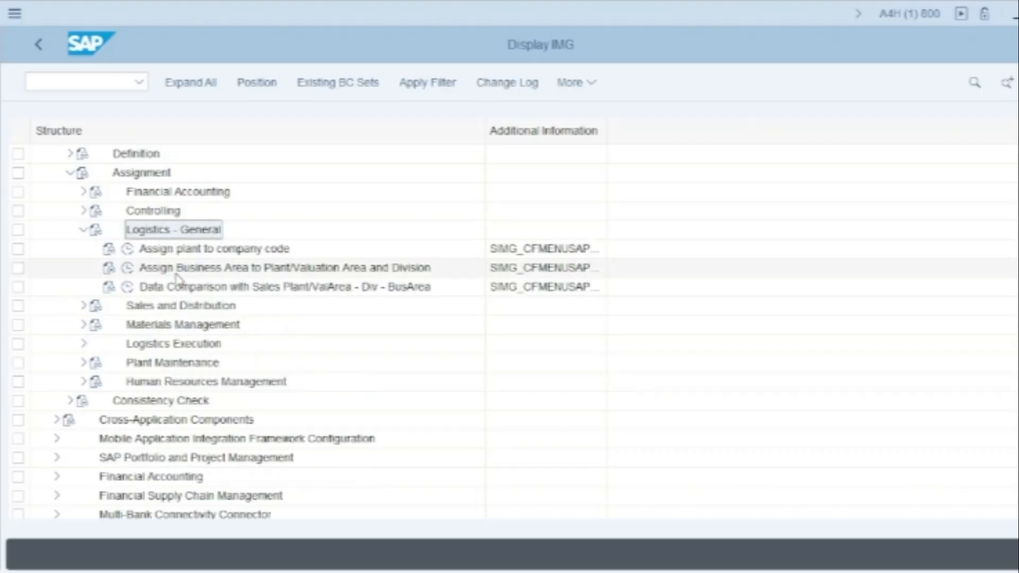
{"action": "left_click", "coordinate": [199, 249]}
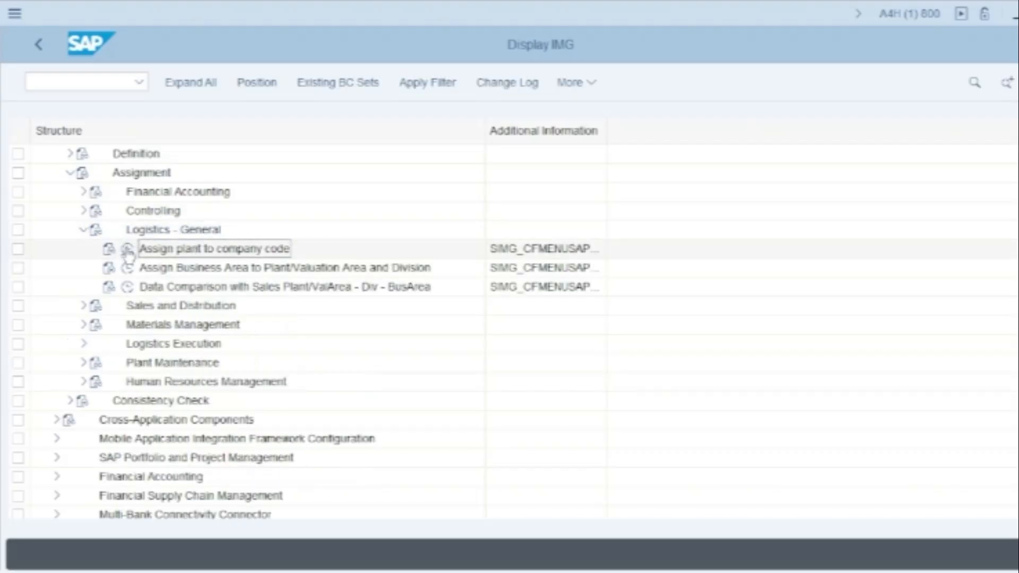
{"action": "left_click", "coordinate": [127, 249]}
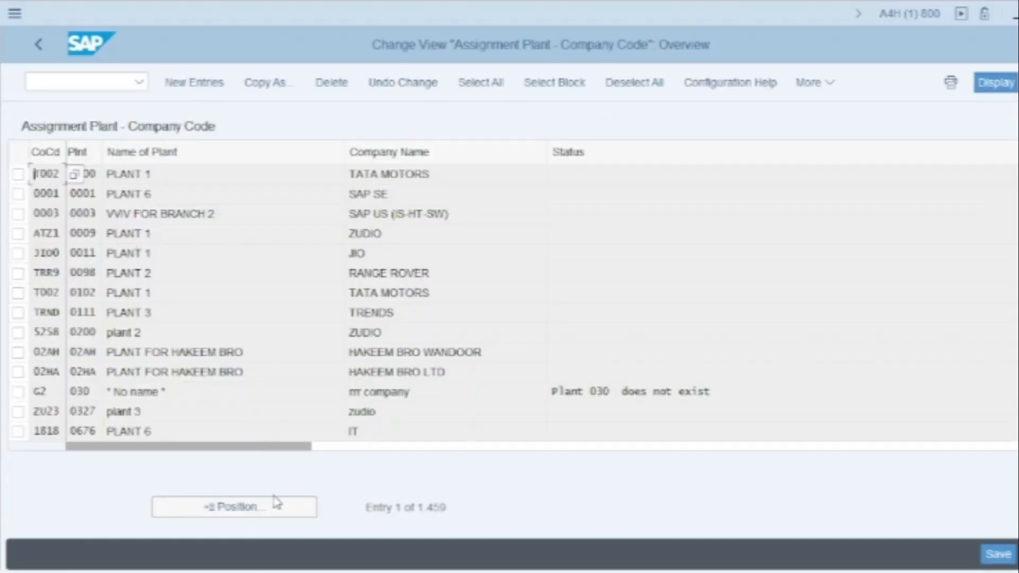
{"action": "left_click", "coordinate": [206, 84]}
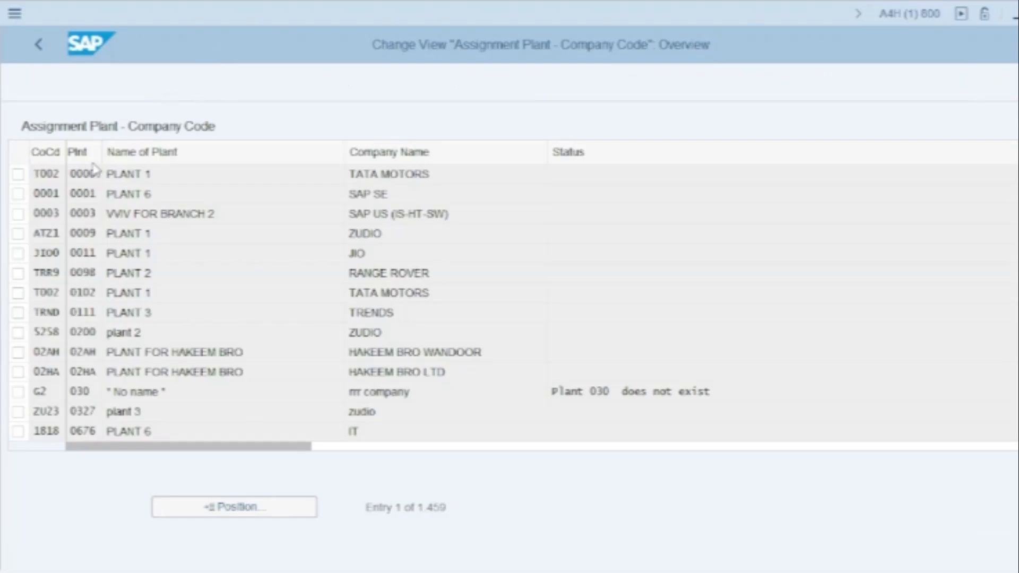
{"action": "type", "text": "1211"}
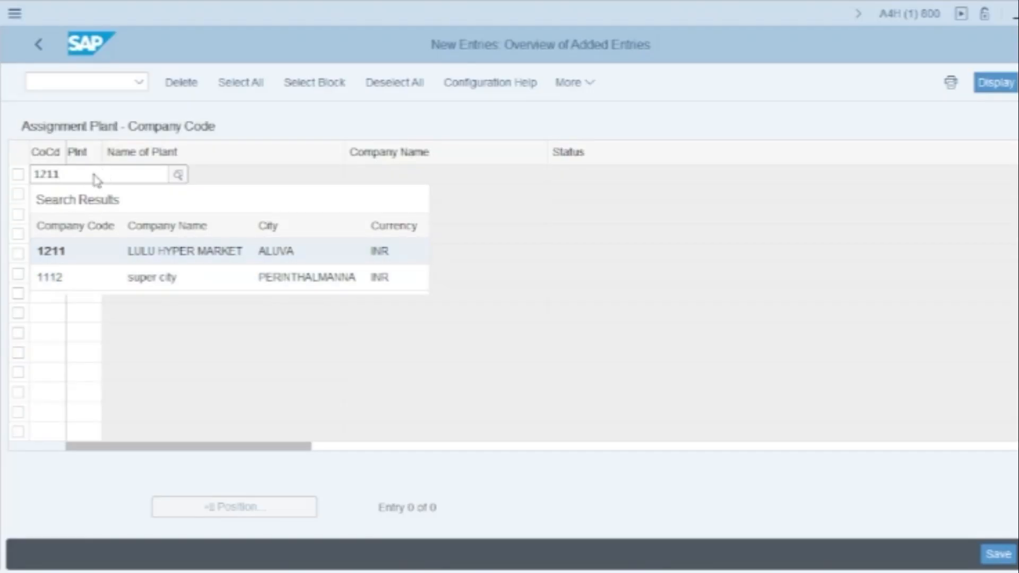
{"action": "key", "text": "BackSpace"}
{"action": "key", "text": "BackSpace"}
{"action": "key", "text": "BackSpace"}
{"action": "key", "text": "BackSpace"}
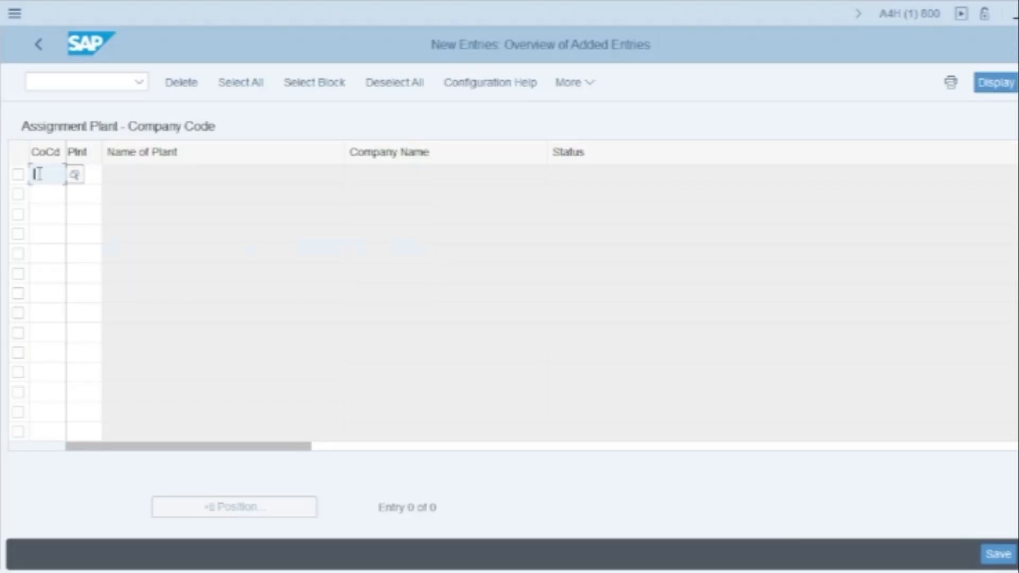
{"action": "type", "text": "12"}
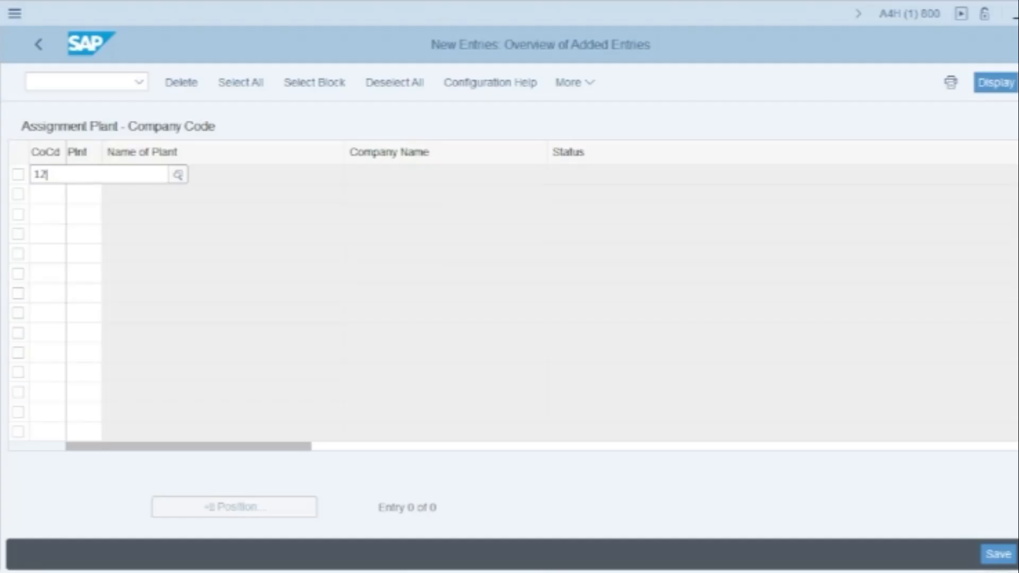
{"action": "type", "text": "11"}
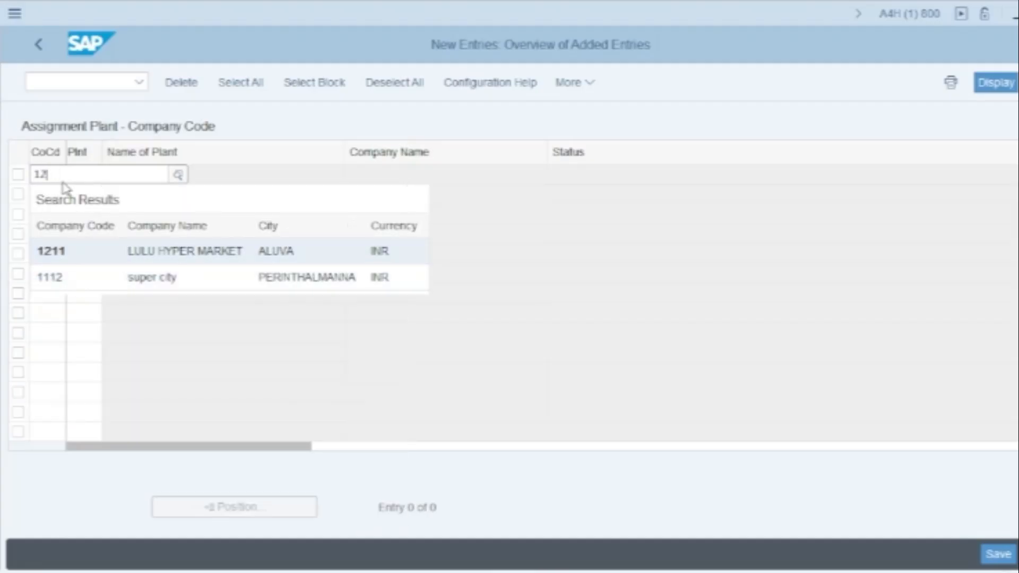
{"action": "left_click", "coordinate": [76, 174]}
{"action": "left_click", "coordinate": [78, 176]}
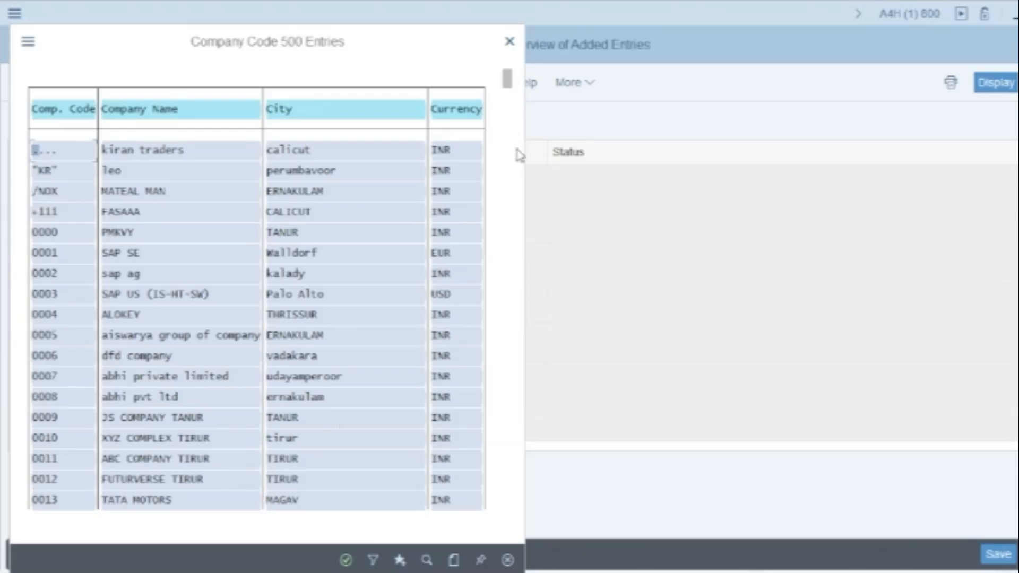
{"action": "left_click_drag", "start_coordinate": [508, 81], "coordinate": [508, 154]}
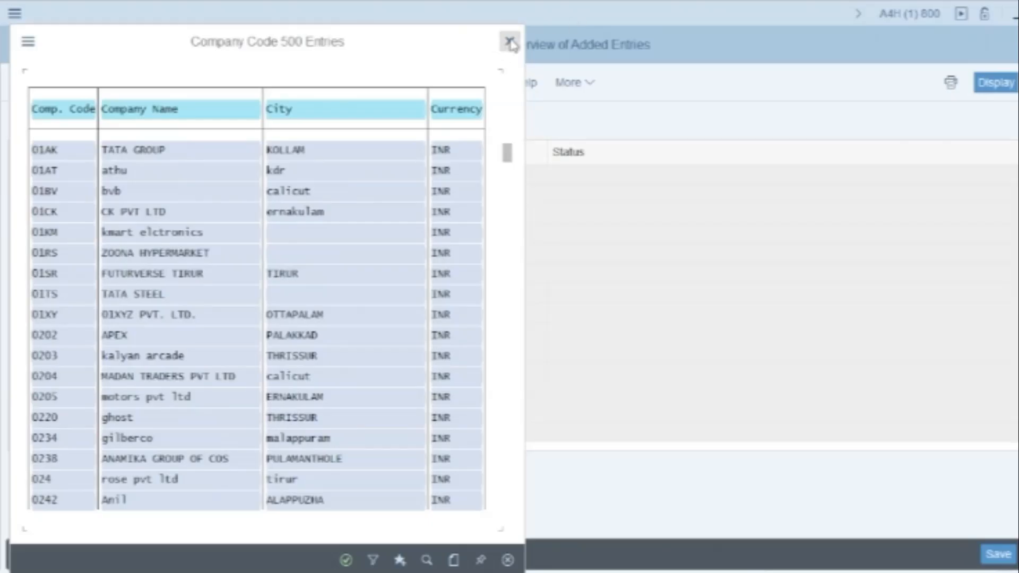
{"action": "left_click", "coordinate": [512, 46]}
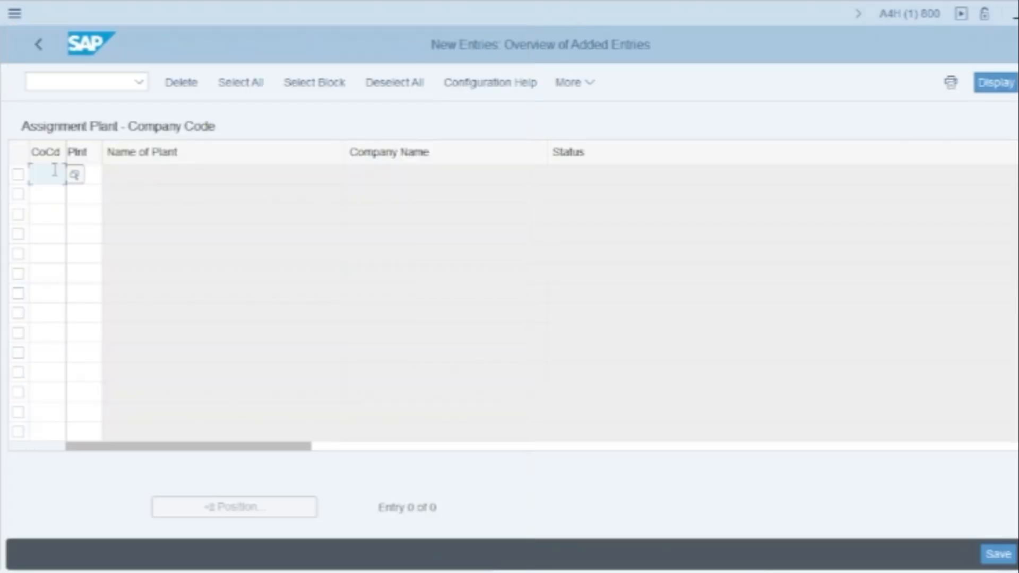
Step: Assign plant 1211 to company code 1213 in the new entry
{"action": "type", "text": "121"}
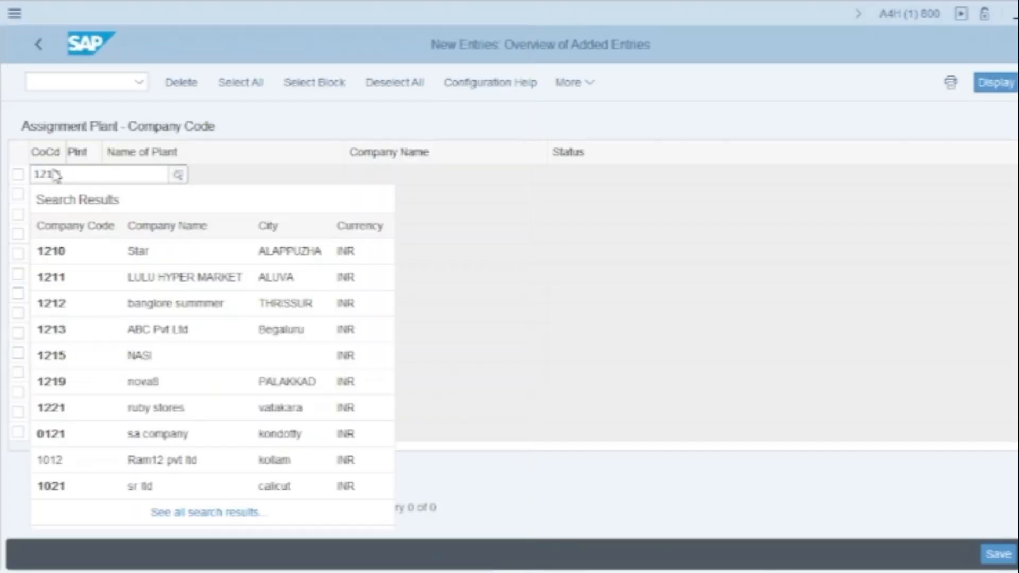
{"action": "type", "text": "3"}
{"action": "left_click", "coordinate": [108, 258]}
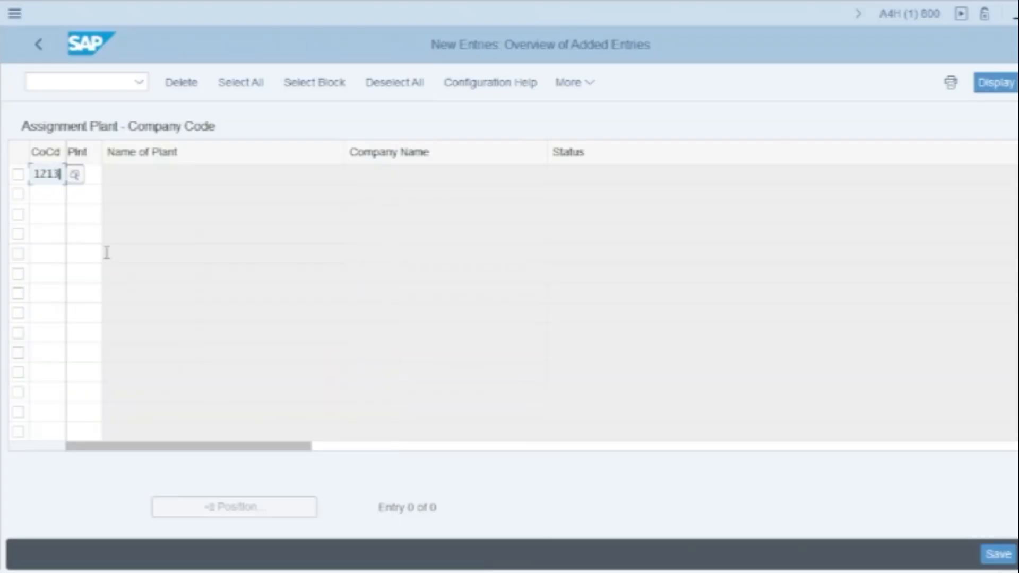
{"action": "left_click", "coordinate": [94, 175]}
{"action": "type", "text": "12"}
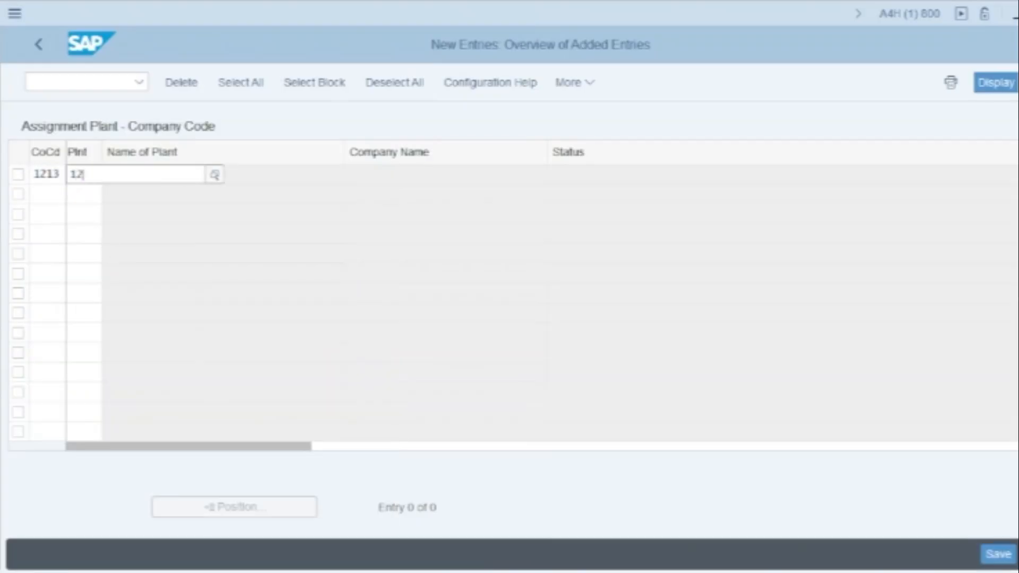
{"action": "type", "text": "11"}
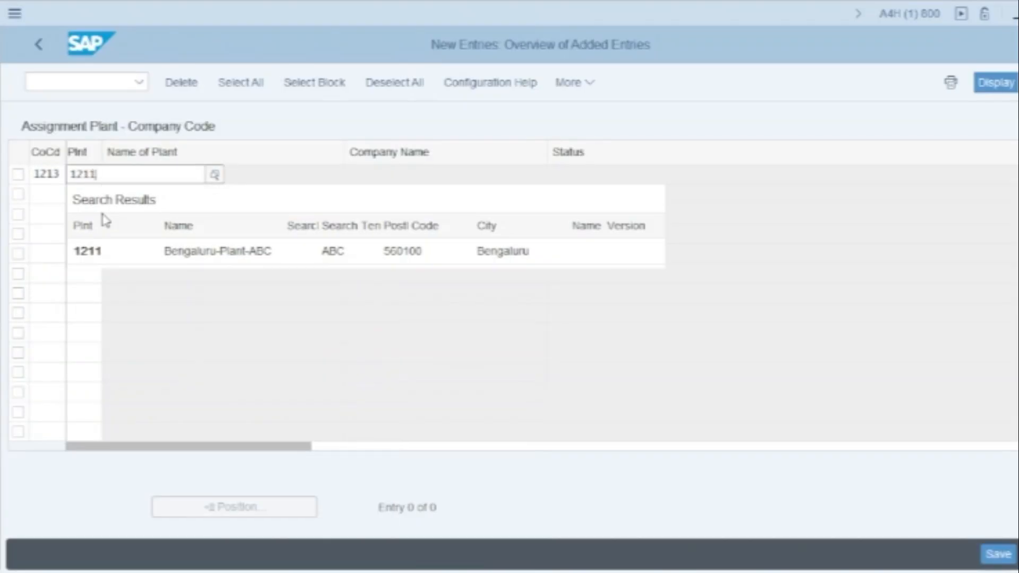
{"action": "left_click", "coordinate": [105, 256]}
{"action": "key", "text": "Return"}
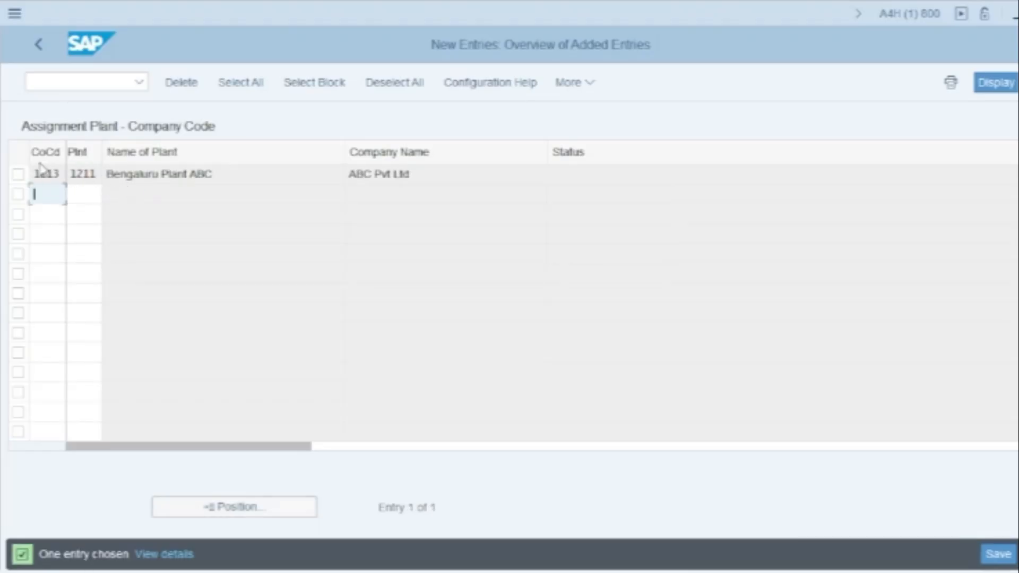
Step: Save the plant assignment in the customizing request "ABC Pvt Ltd ES config" and return to the implementation guide structure
{"action": "left_click", "coordinate": [997, 555]}
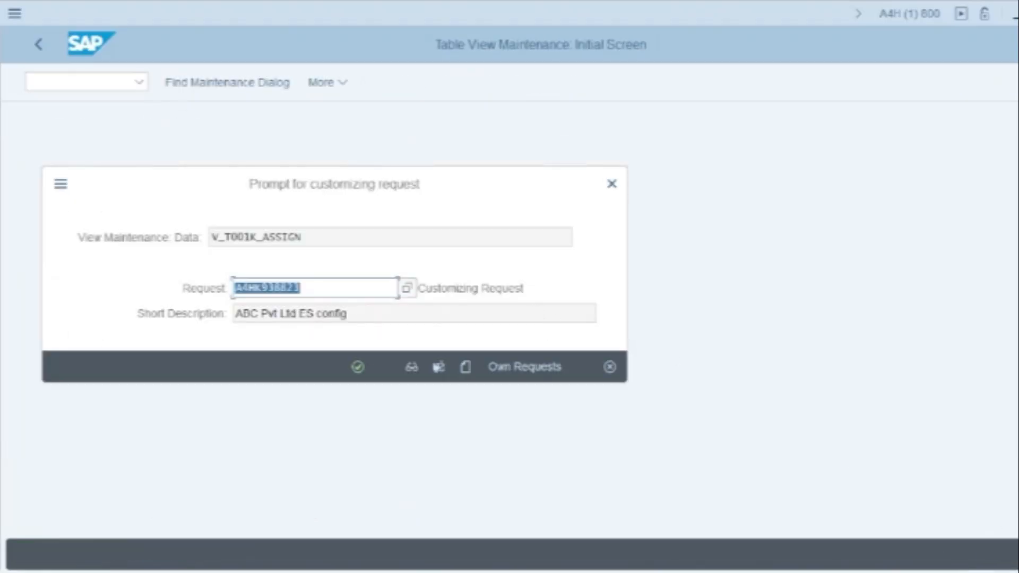
{"action": "left_click", "coordinate": [361, 365]}
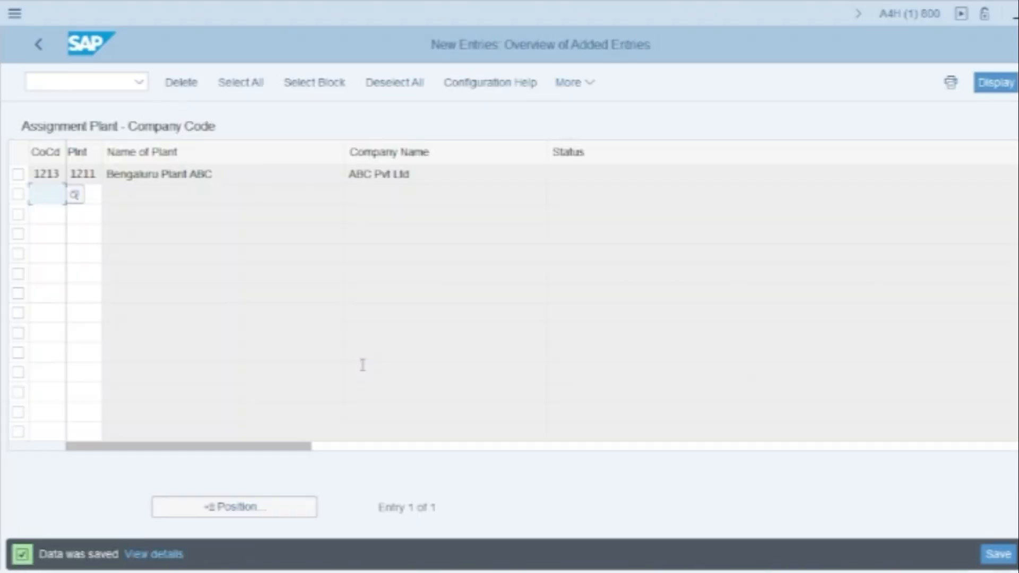
{"action": "left_click", "coordinate": [42, 52]}
{"action": "left_click", "coordinate": [42, 52]}
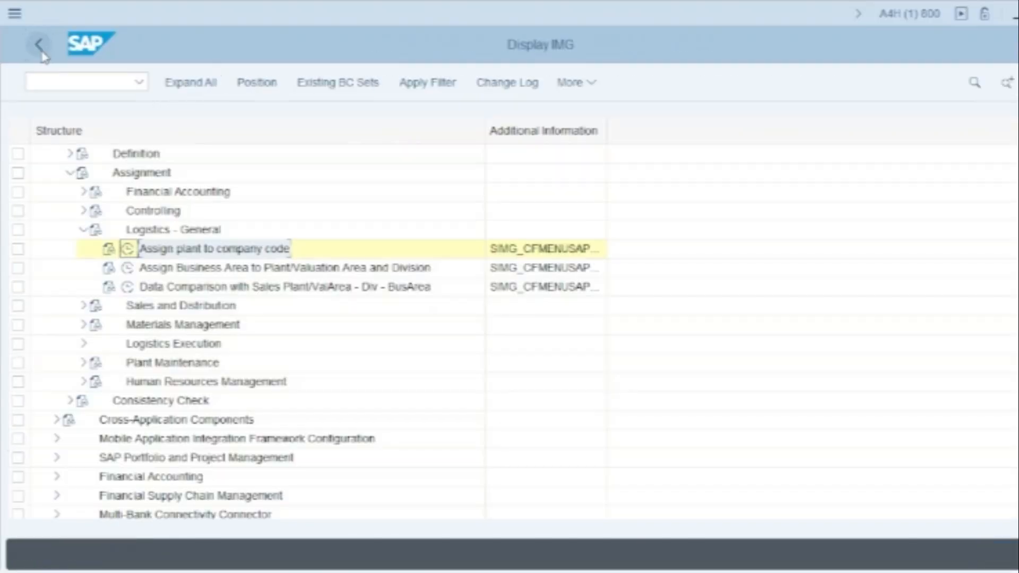
Step: In the business area assignment under Logistics - General, add a valuation area - division entry with valuation area 1211, division 12 and business area 0011
{"action": "left_click", "coordinate": [167, 273]}
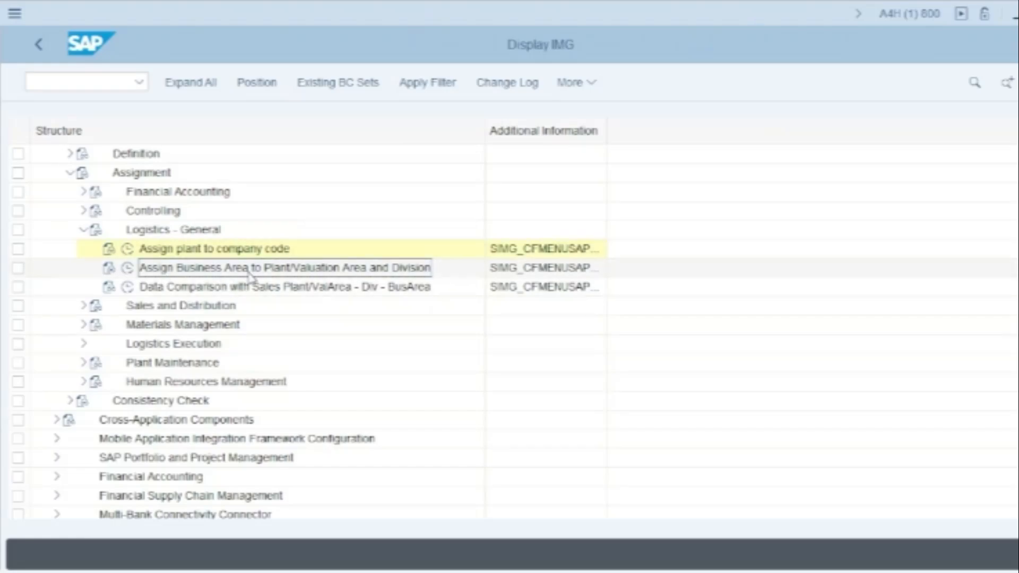
{"action": "left_click", "coordinate": [127, 269]}
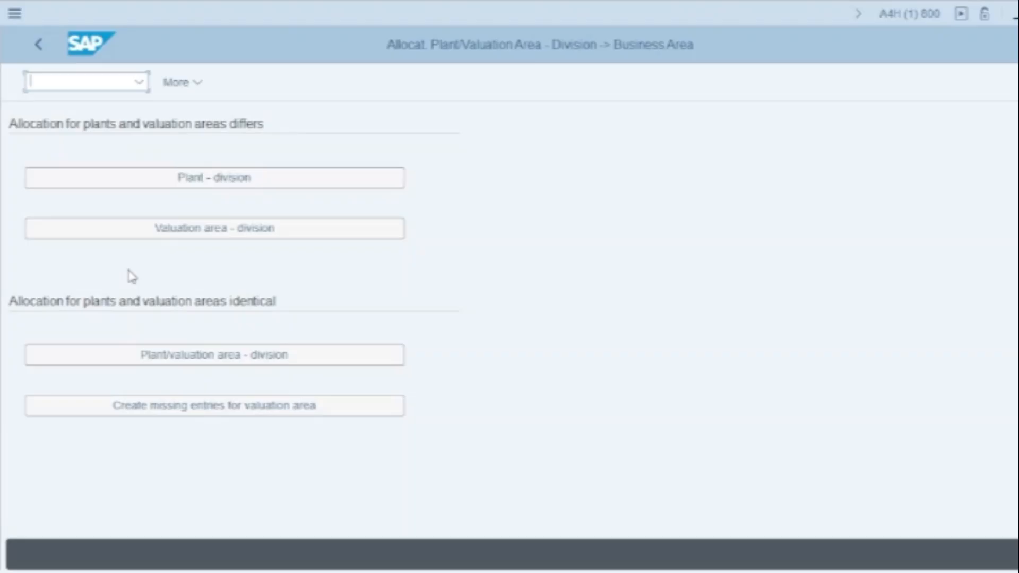
{"action": "left_click", "coordinate": [221, 239]}
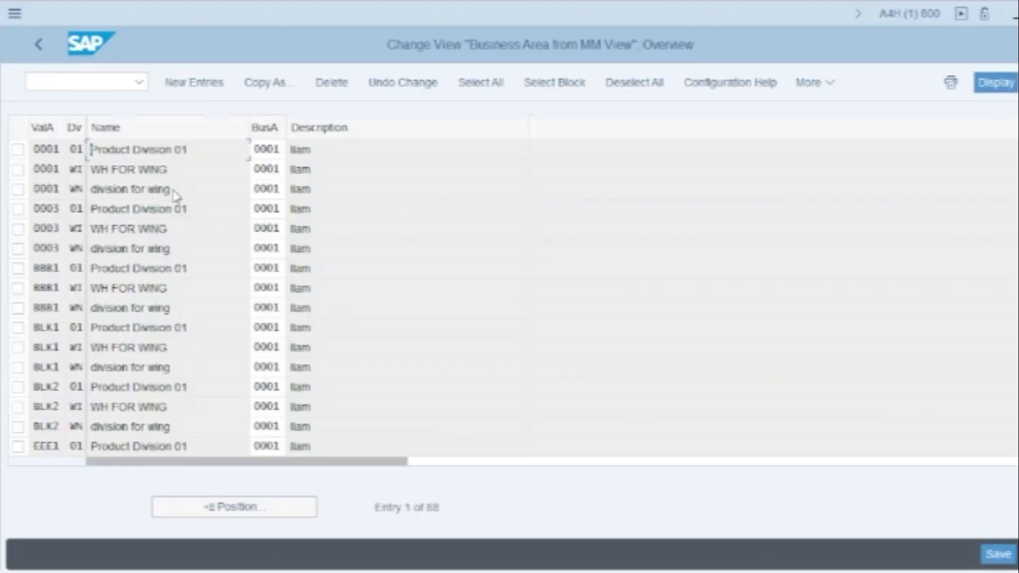
{"action": "left_click", "coordinate": [194, 82]}
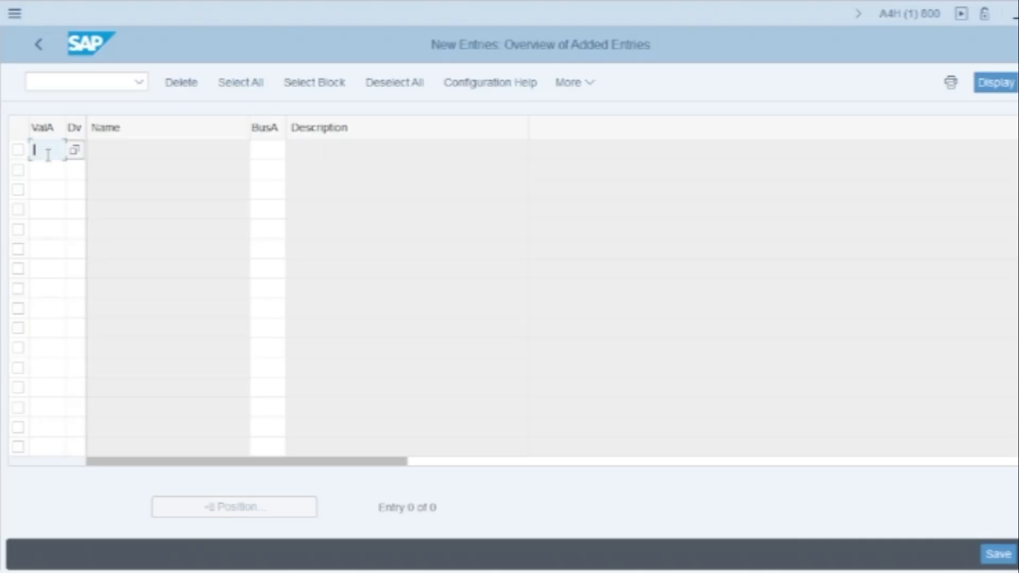
{"action": "type", "text": "1211"}
{"action": "left_click", "coordinate": [79, 150]}
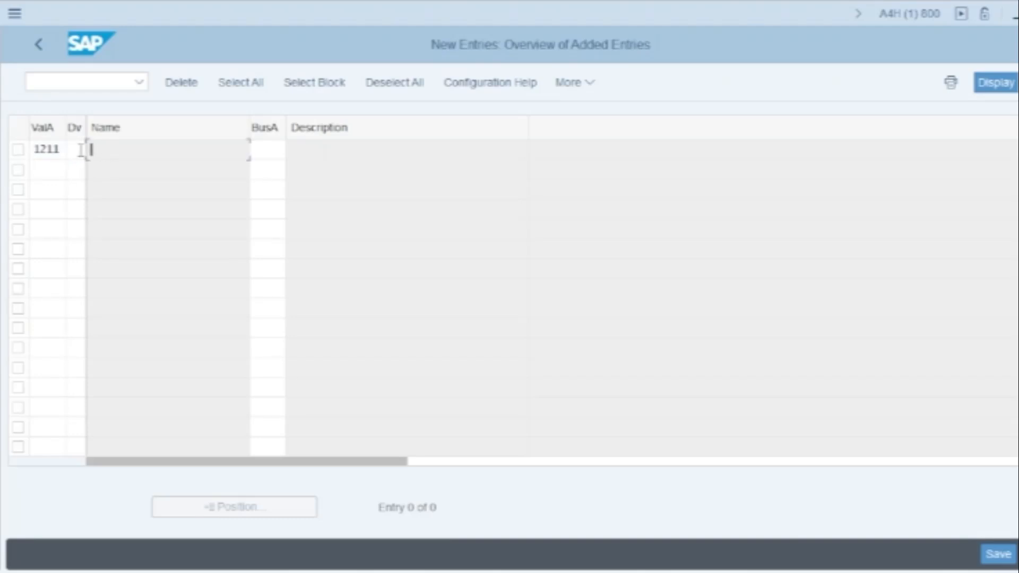
{"action": "left_click", "coordinate": [95, 151]}
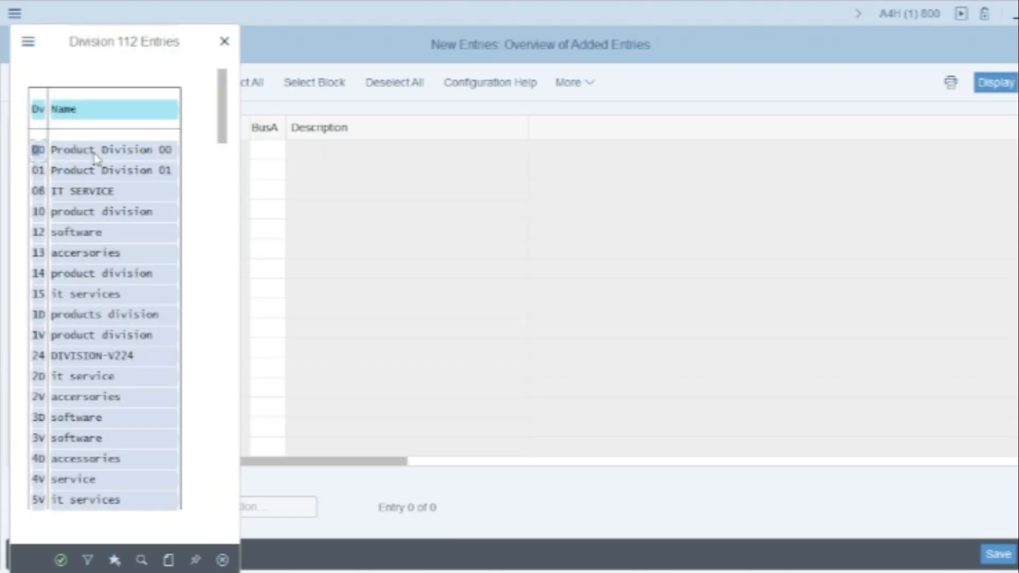
{"action": "left_click", "coordinate": [74, 233]}
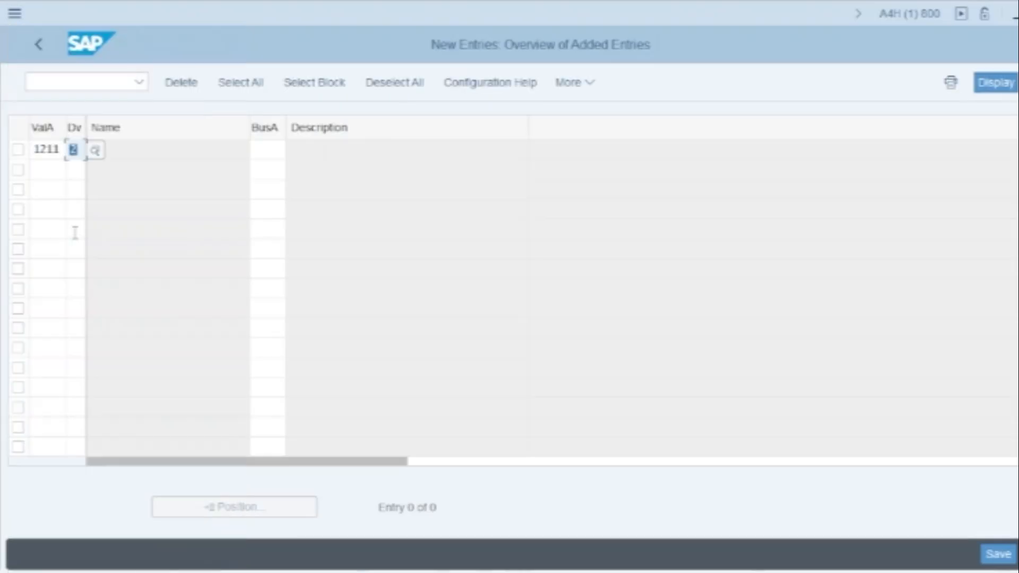
{"action": "left_click", "coordinate": [263, 149]}
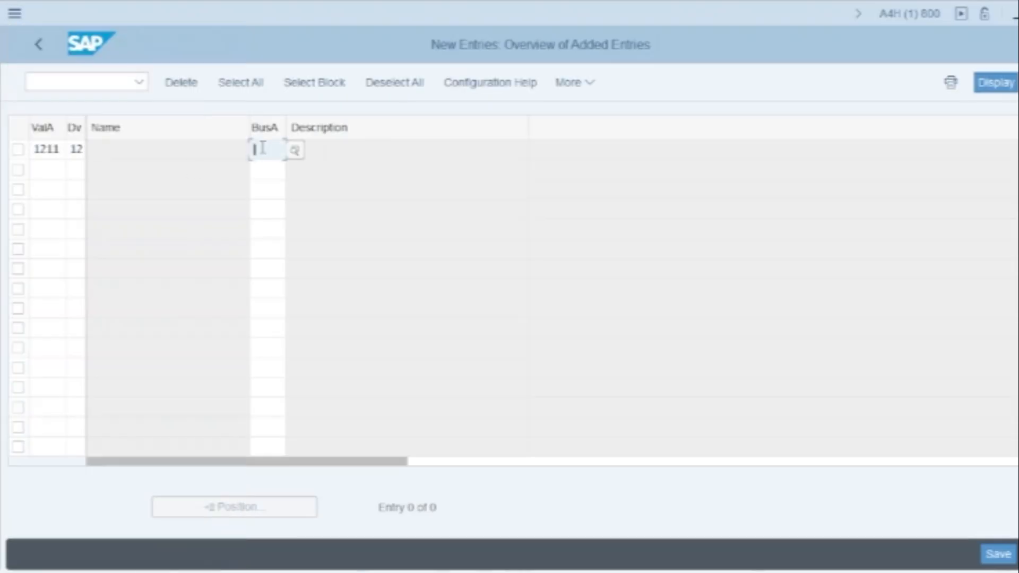
{"action": "left_click", "coordinate": [295, 150]}
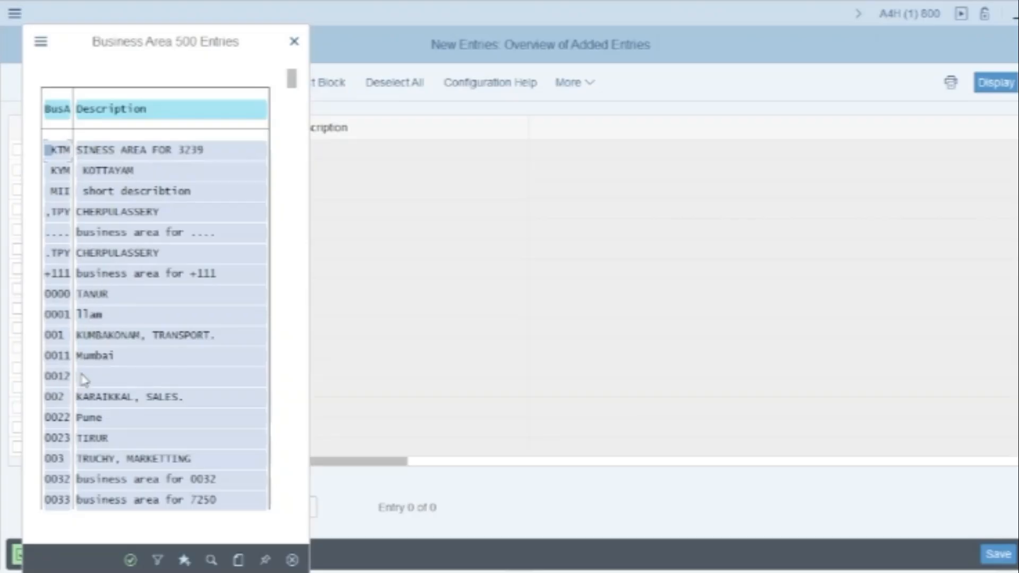
{"action": "double_click", "coordinate": [61, 356]}
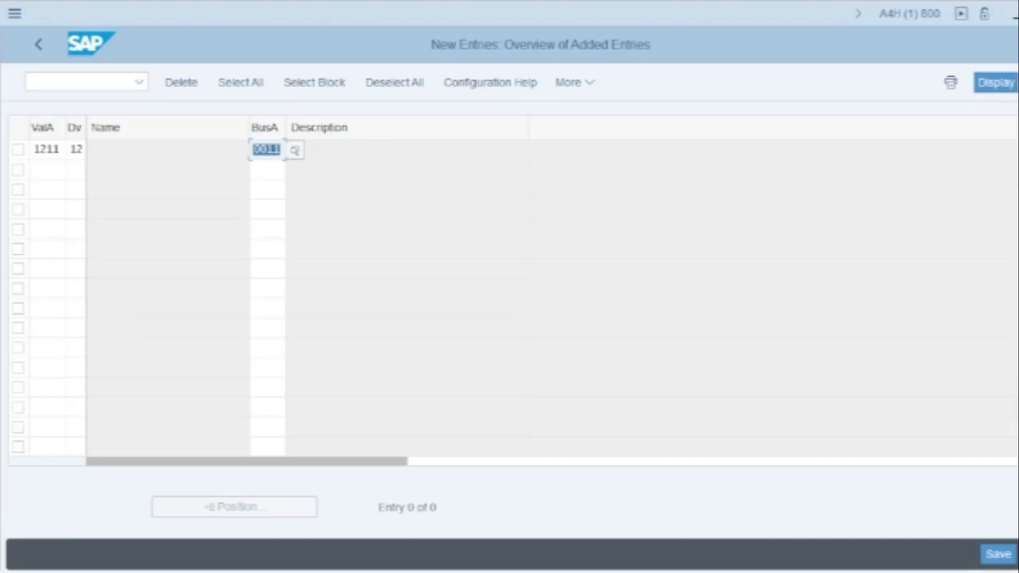
Step: Save the business area assignment in the customizing request "ABC Pvt Ltd ES config" and return to the implementation guide structure
{"action": "left_click", "coordinate": [998, 554]}
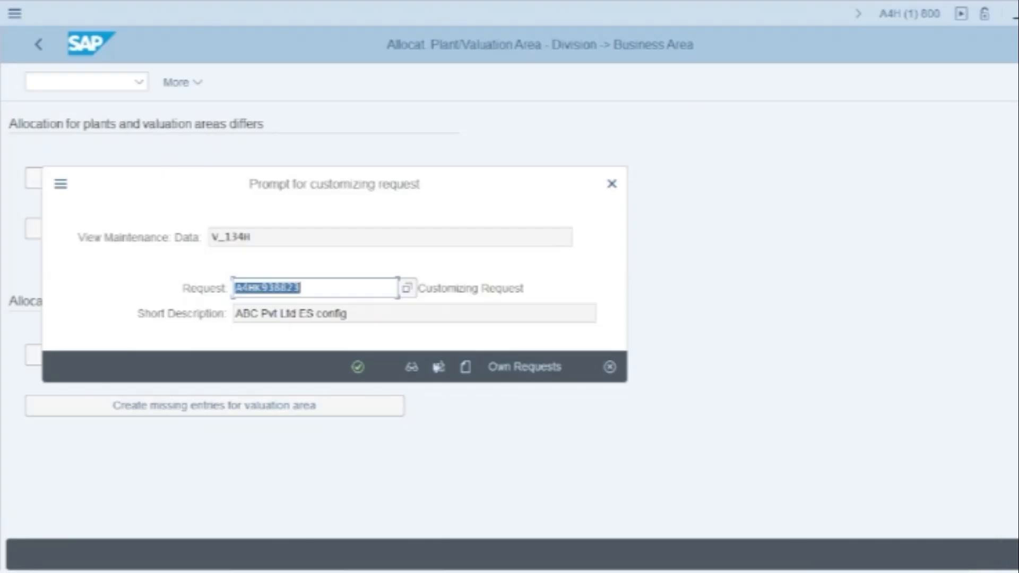
{"action": "left_click", "coordinate": [358, 368]}
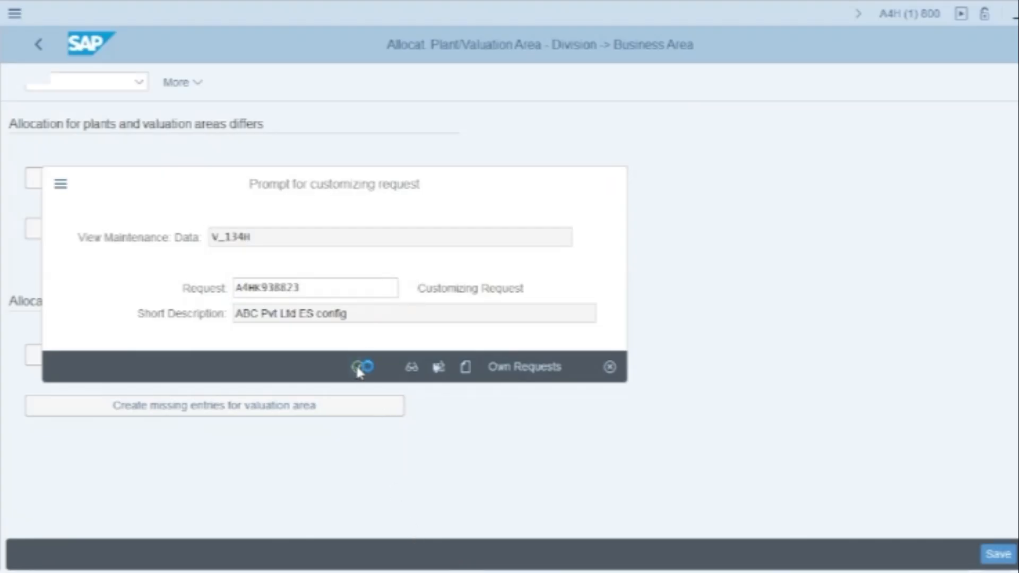
{"action": "left_click", "coordinate": [39, 43]}
{"action": "left_click", "coordinate": [39, 44]}
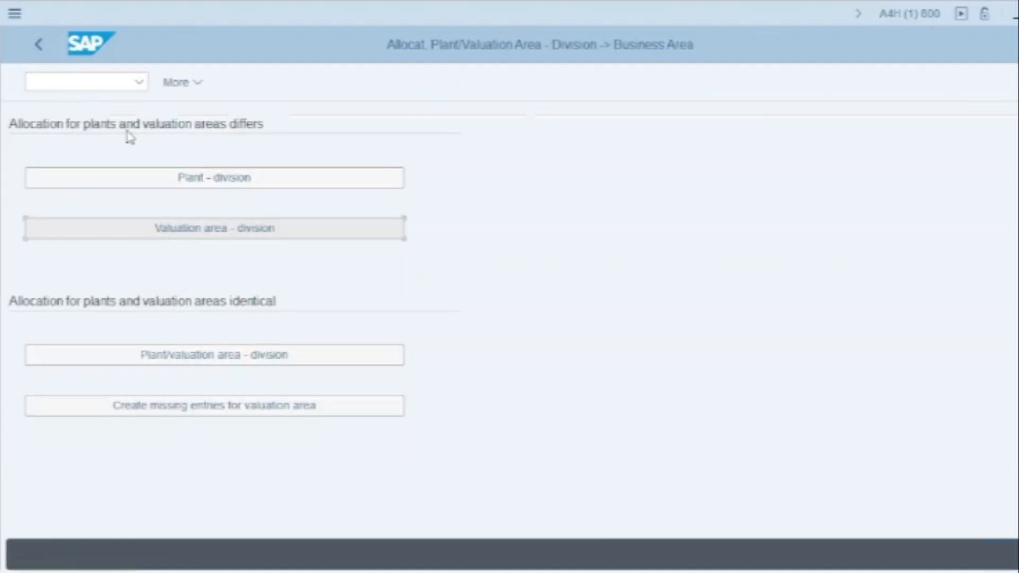
{"action": "left_click", "coordinate": [38, 44]}
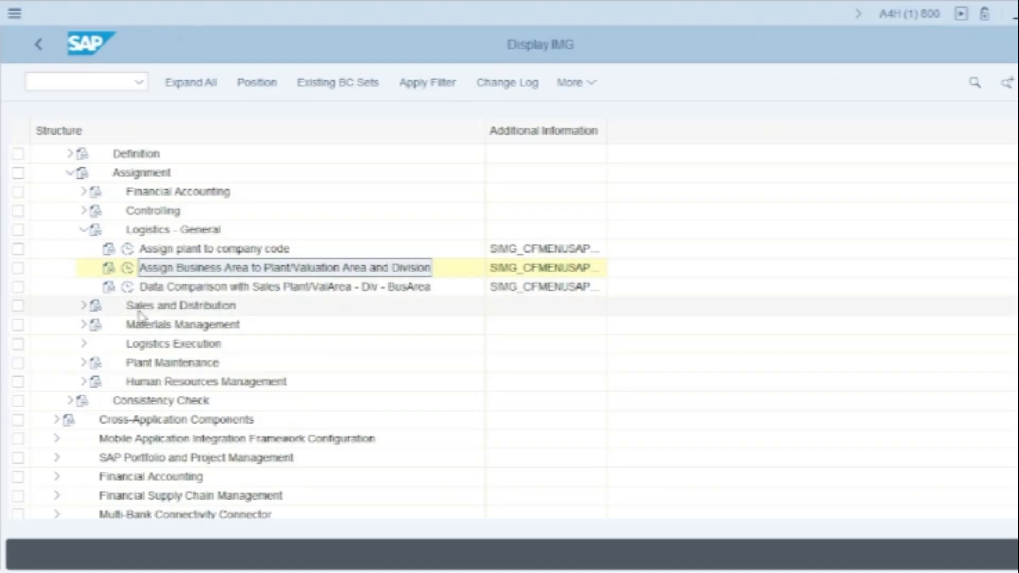
Step: Collapse the Logistics - General node and expand the Materials Management node under Assignment
{"action": "left_click", "coordinate": [83, 230]}
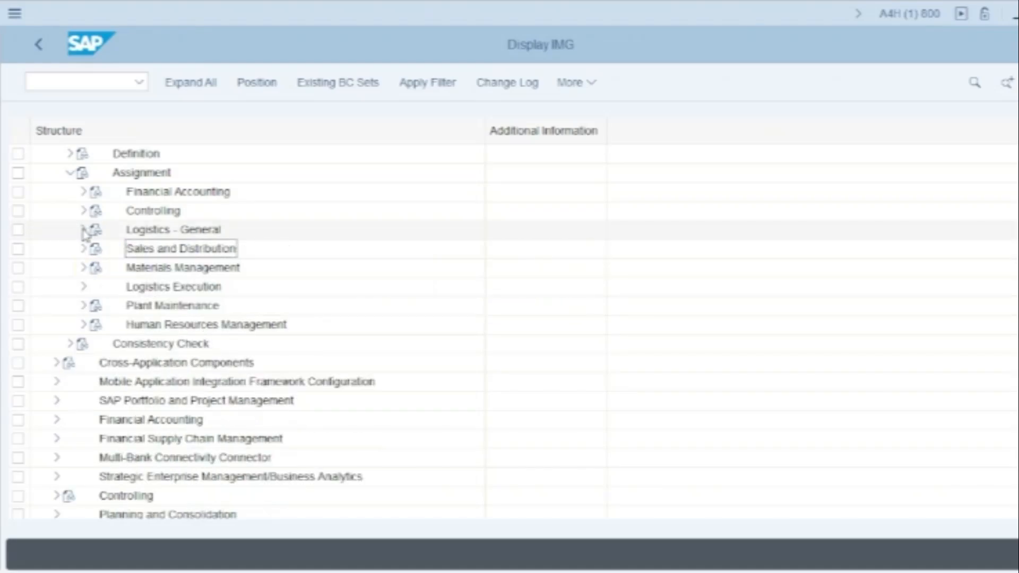
{"action": "left_click", "coordinate": [84, 268]}
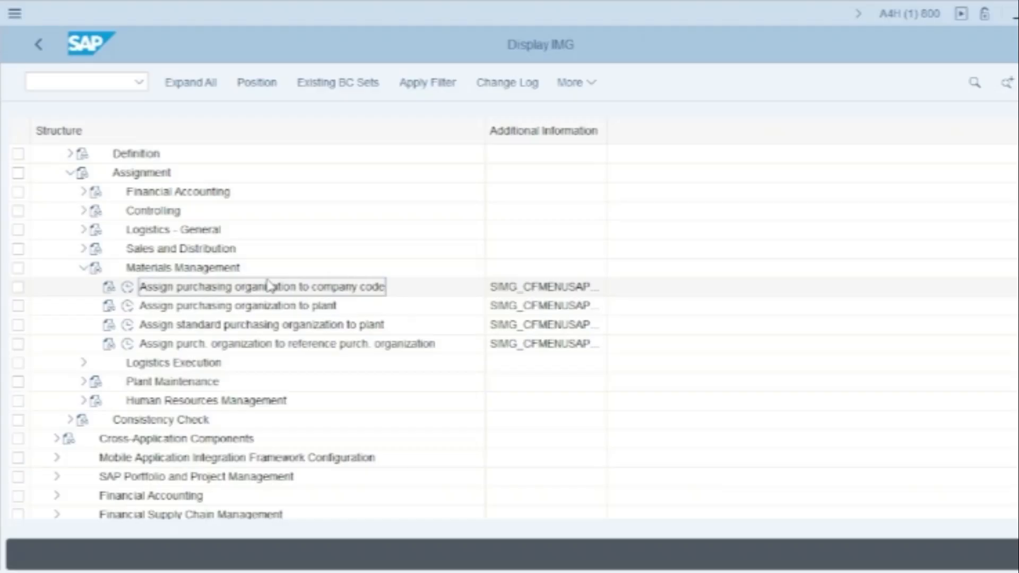
Step: In the assignment of purchasing organizations to company codes, locate purchasing organization 1212 and assign it to company code 1213
{"action": "left_click", "coordinate": [128, 288]}
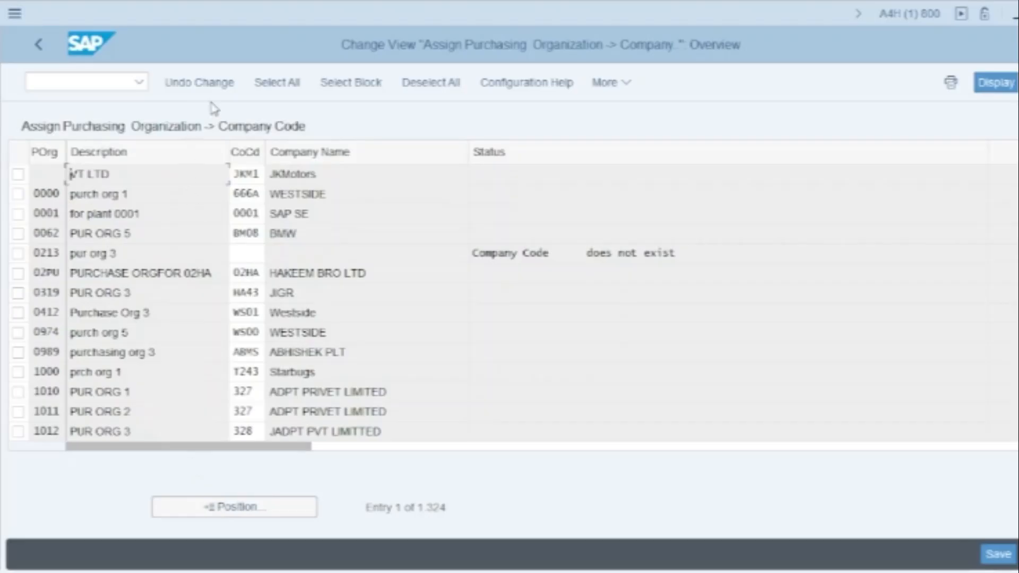
{"action": "left_click", "coordinate": [250, 510]}
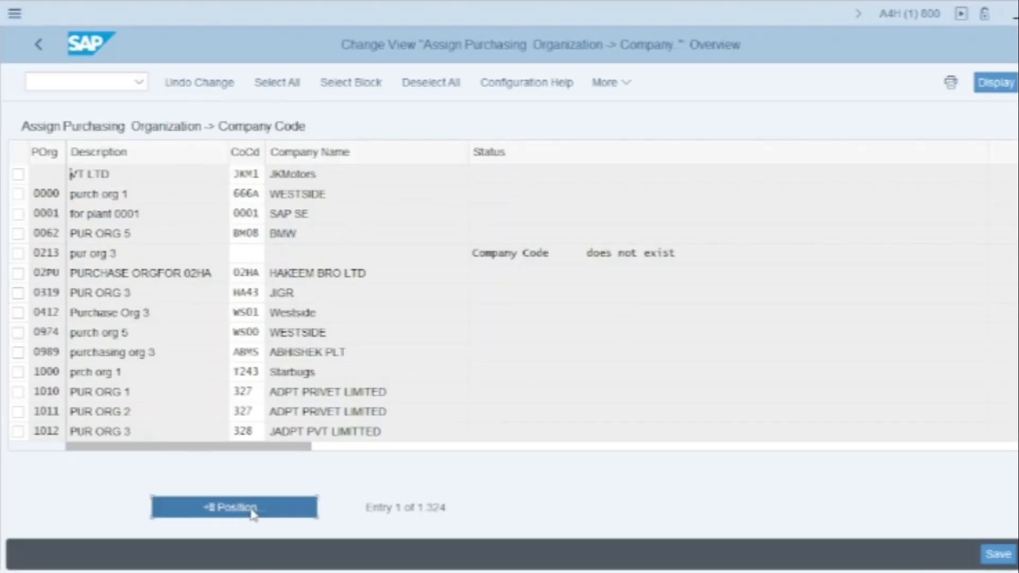
{"action": "type", "text": "1212"}
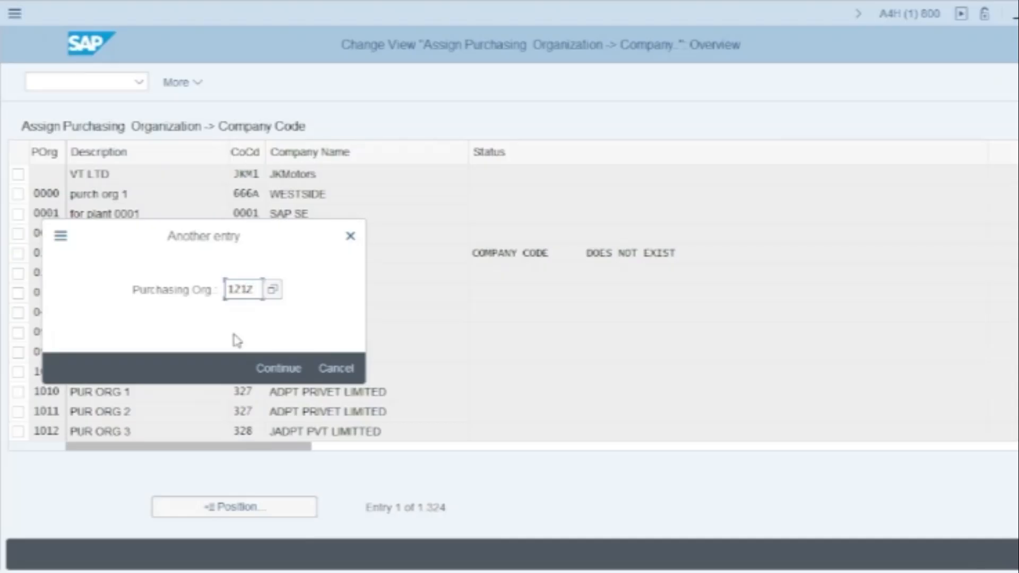
{"action": "left_click", "coordinate": [261, 368]}
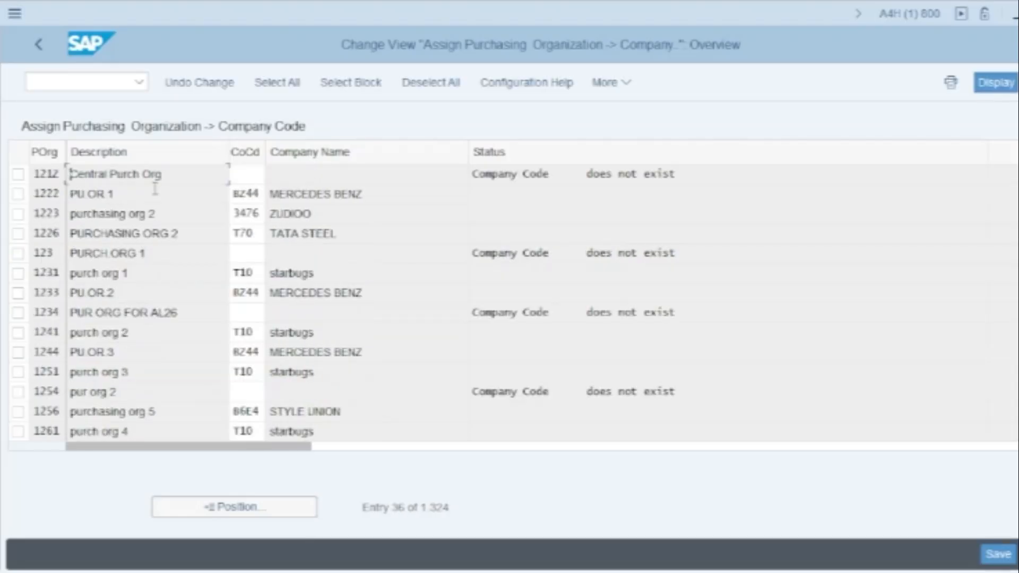
{"action": "left_click", "coordinate": [242, 174]}
{"action": "type", "text": "12"}
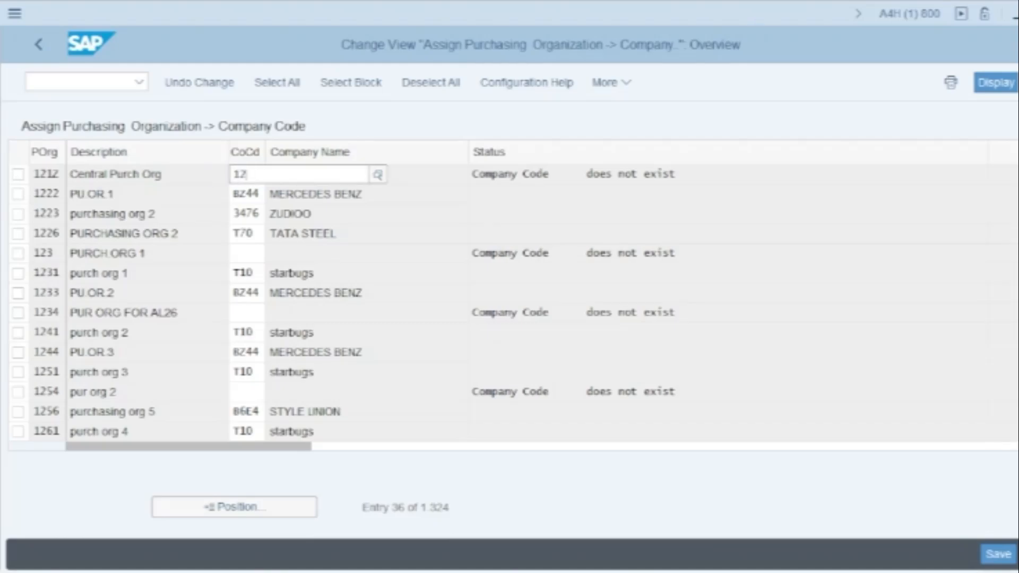
{"action": "type", "text": "1"}
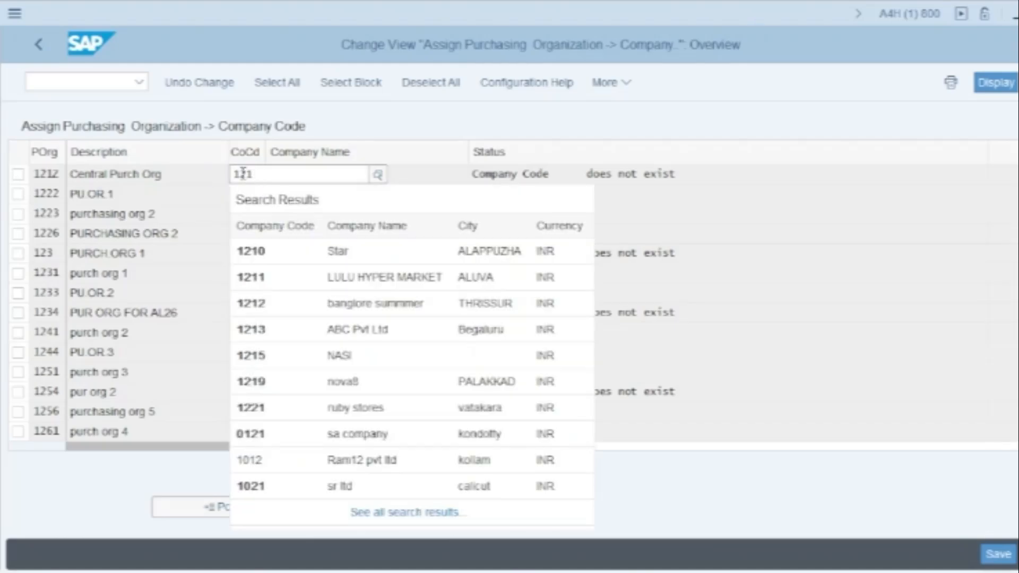
{"action": "type", "text": "3"}
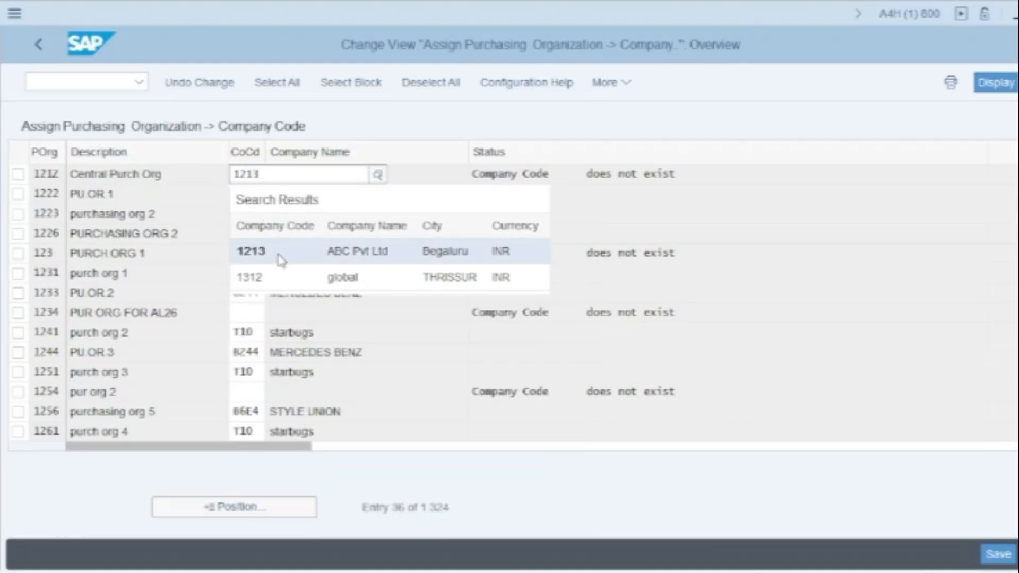
{"action": "left_click", "coordinate": [279, 252]}
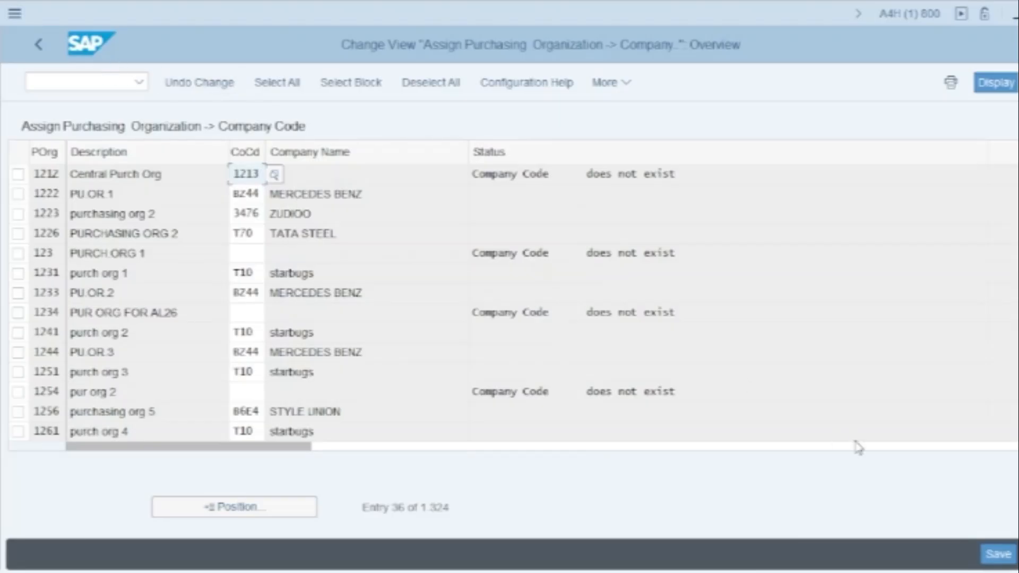
Step: Save the company code assignment in the proposed customizing request and return to the implementation guide structure
{"action": "left_click", "coordinate": [998, 555]}
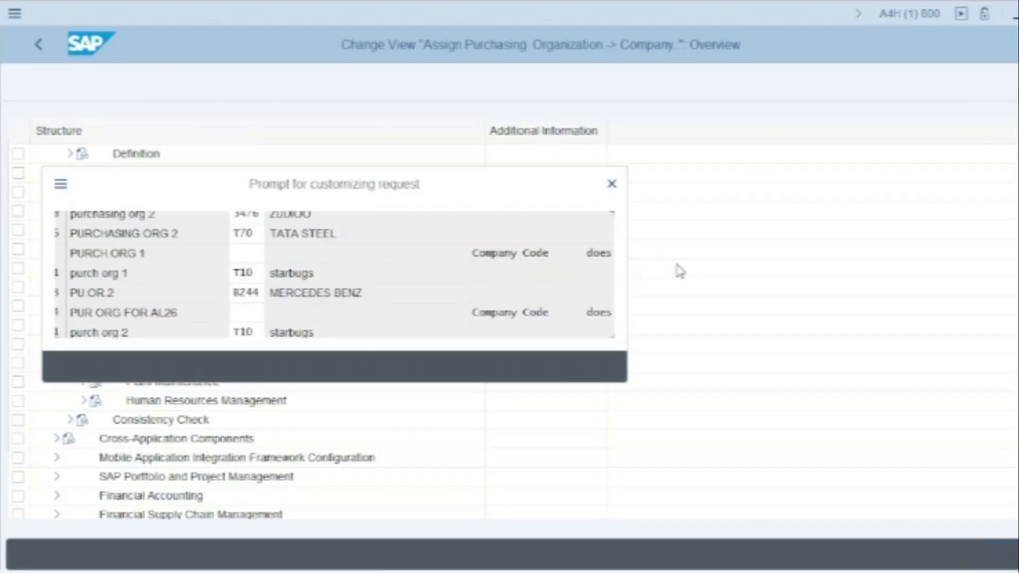
{"action": "left_click", "coordinate": [358, 367]}
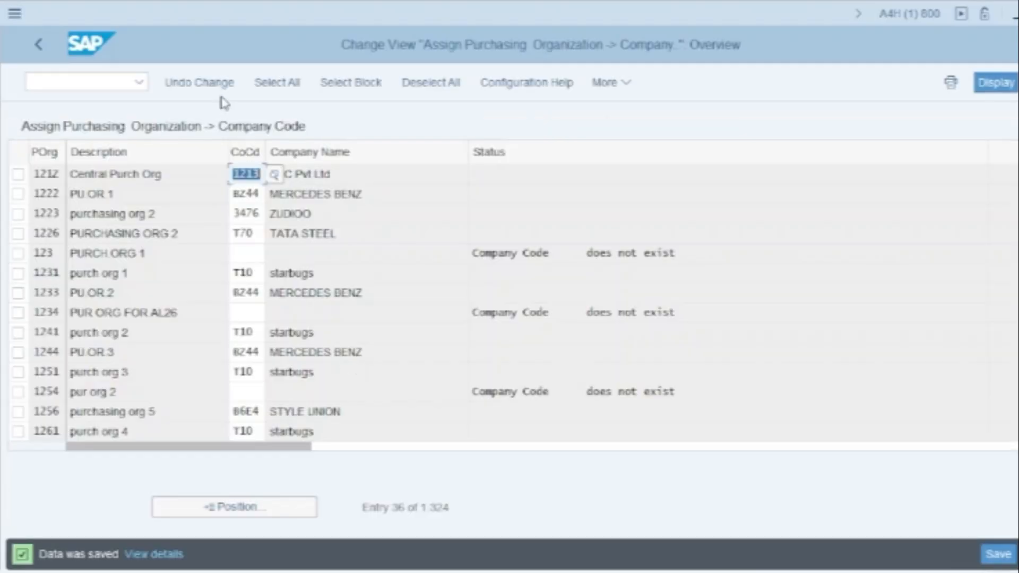
{"action": "left_click", "coordinate": [40, 45]}
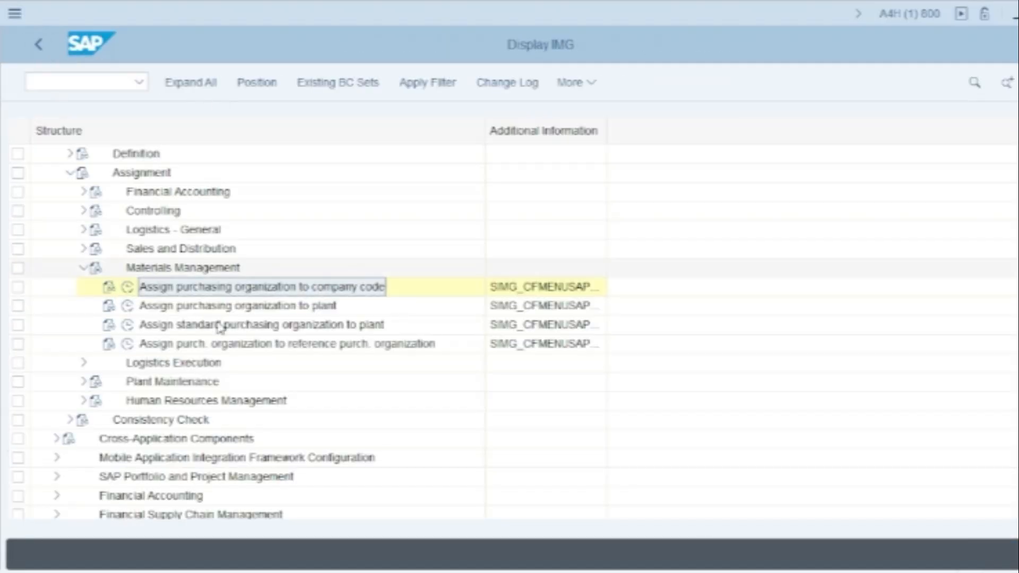
Step: Add an entry assigning purchasing organization 1212 to plant 1211 and save it in the customizing request "ABC Pvt Ltd ES config"
{"action": "left_click", "coordinate": [246, 314]}
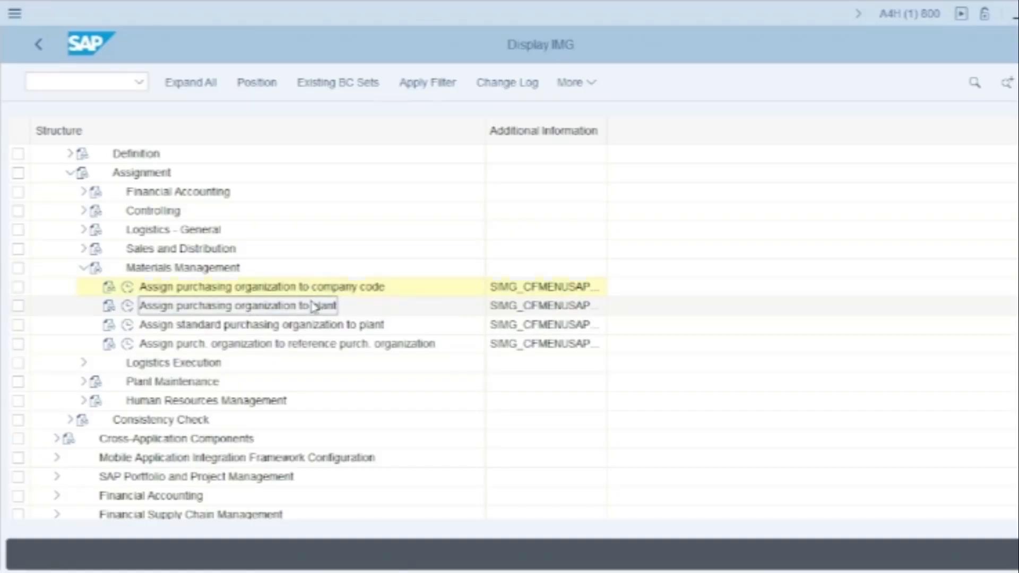
{"action": "left_click", "coordinate": [128, 306]}
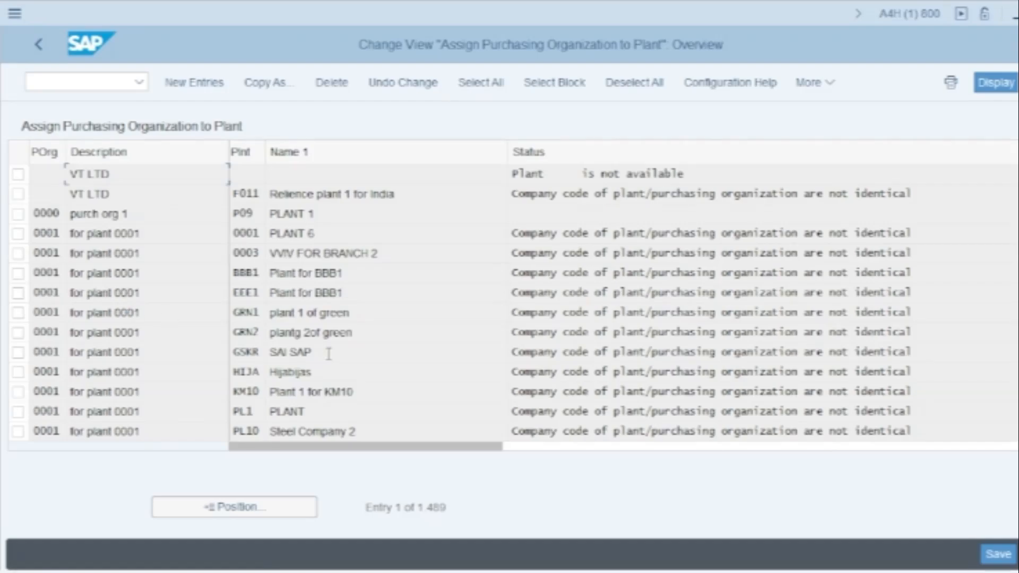
{"action": "left_click", "coordinate": [196, 89]}
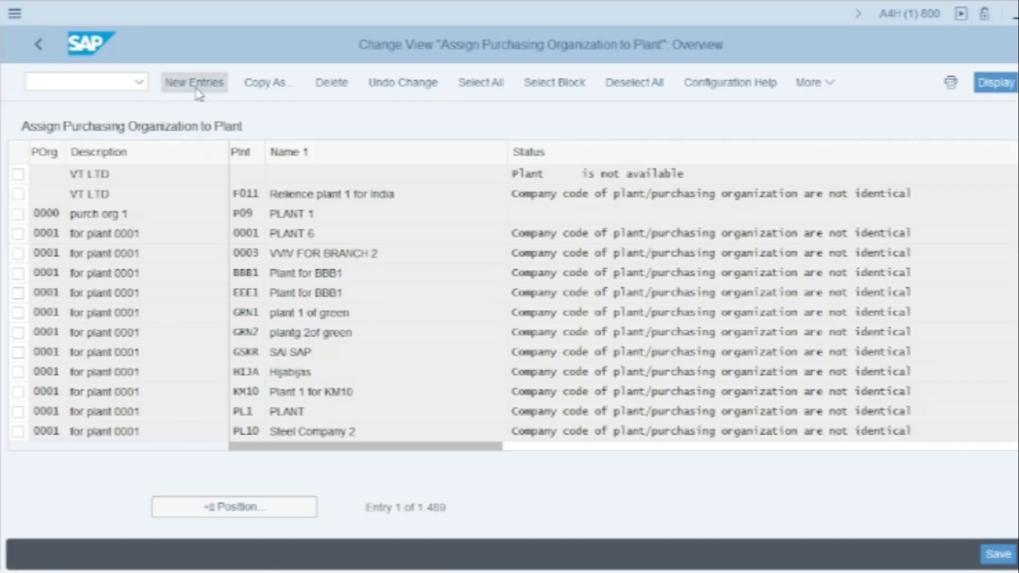
{"action": "type", "text": "121Z"}
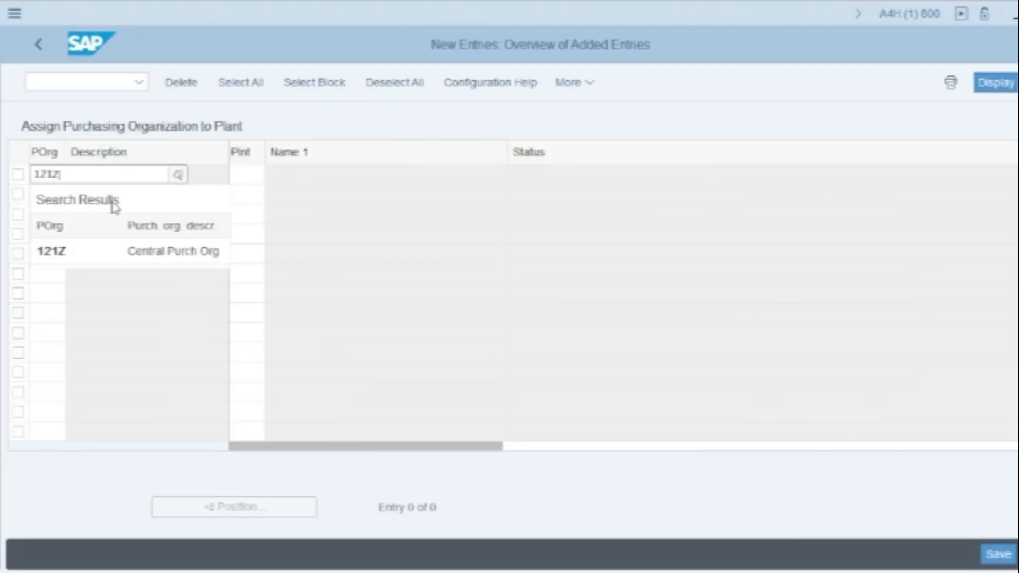
{"action": "left_click", "coordinate": [80, 253]}
{"action": "left_click", "coordinate": [243, 183]}
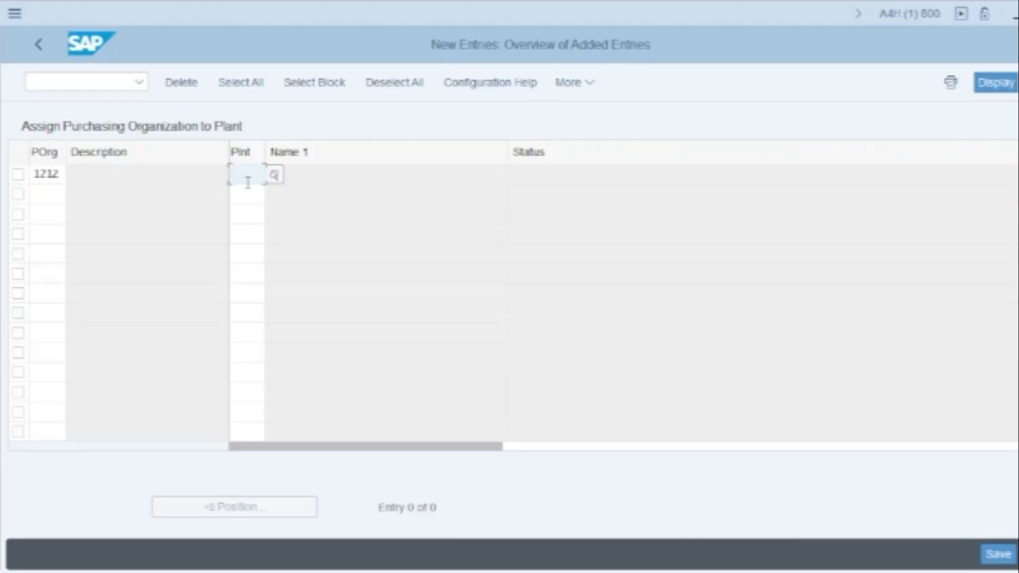
{"action": "type", "text": "1211"}
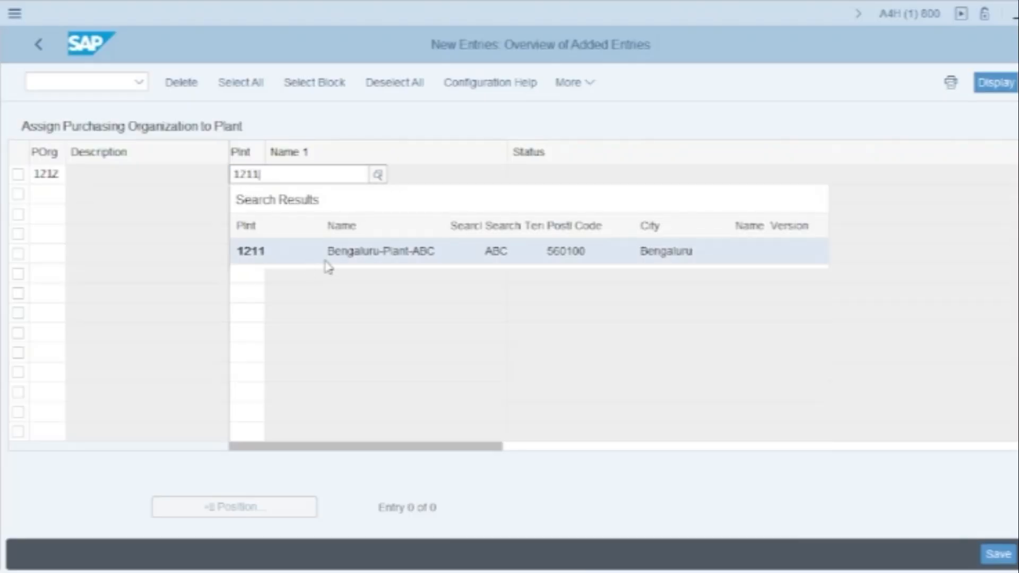
{"action": "left_click", "coordinate": [353, 257]}
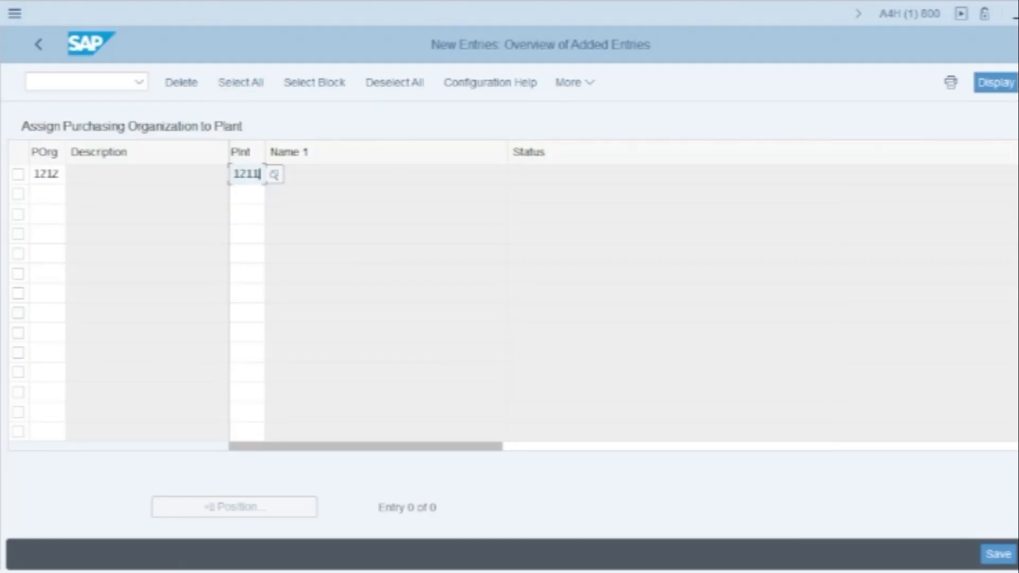
{"action": "left_click", "coordinate": [998, 553]}
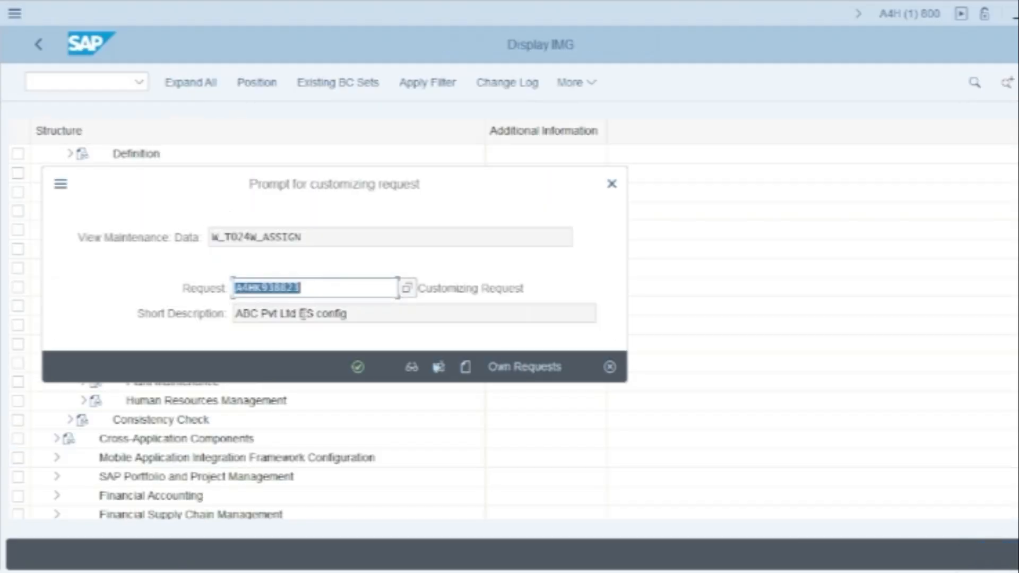
{"action": "left_click", "coordinate": [358, 367]}
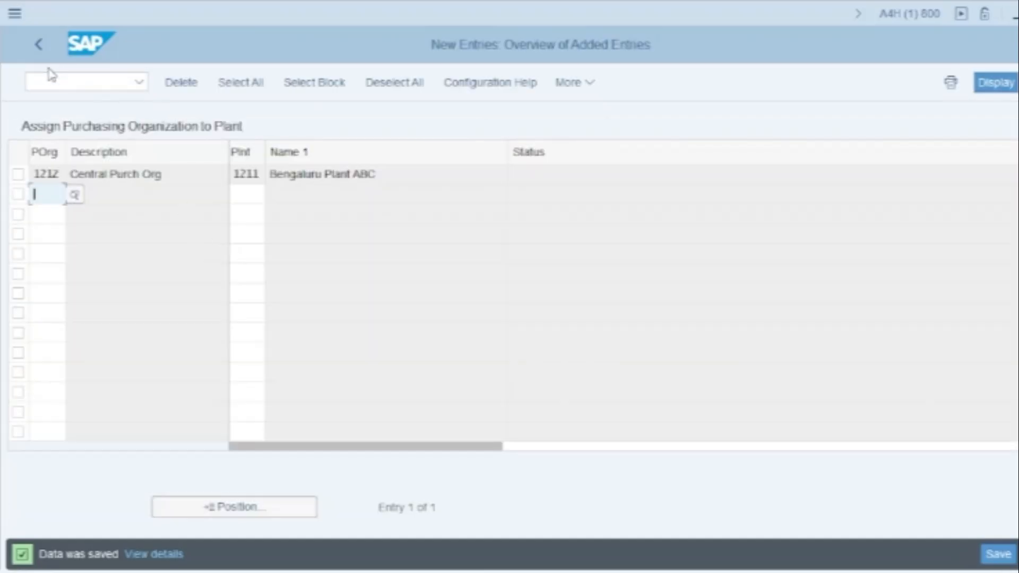
Step: Leave the purchasing organization assignment and run transaction EC02 for the plant organizational object
{"action": "left_click", "coordinate": [63, 85]}
{"action": "type", "text": "/nEC02"}
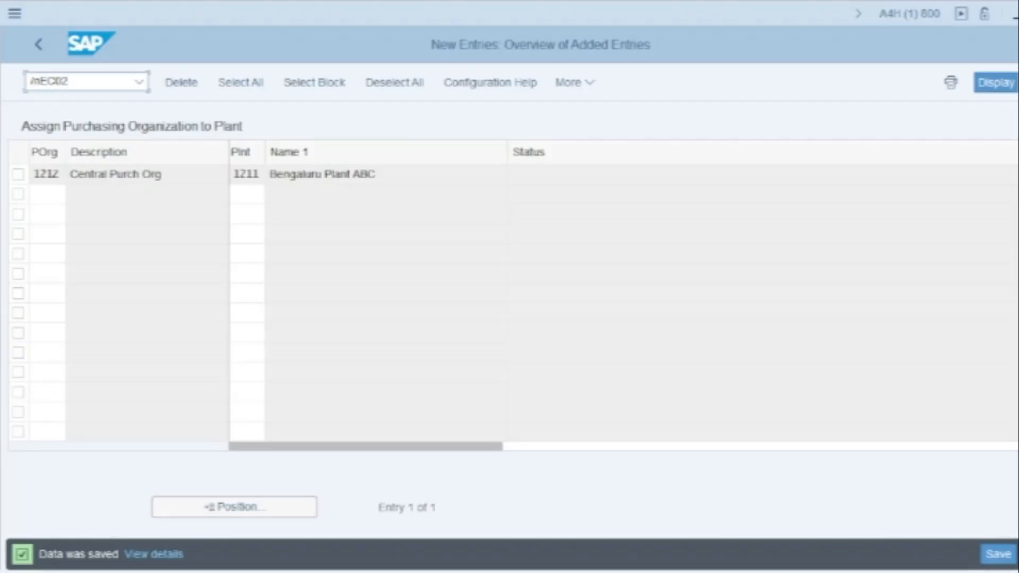
{"action": "key", "text": "Return"}
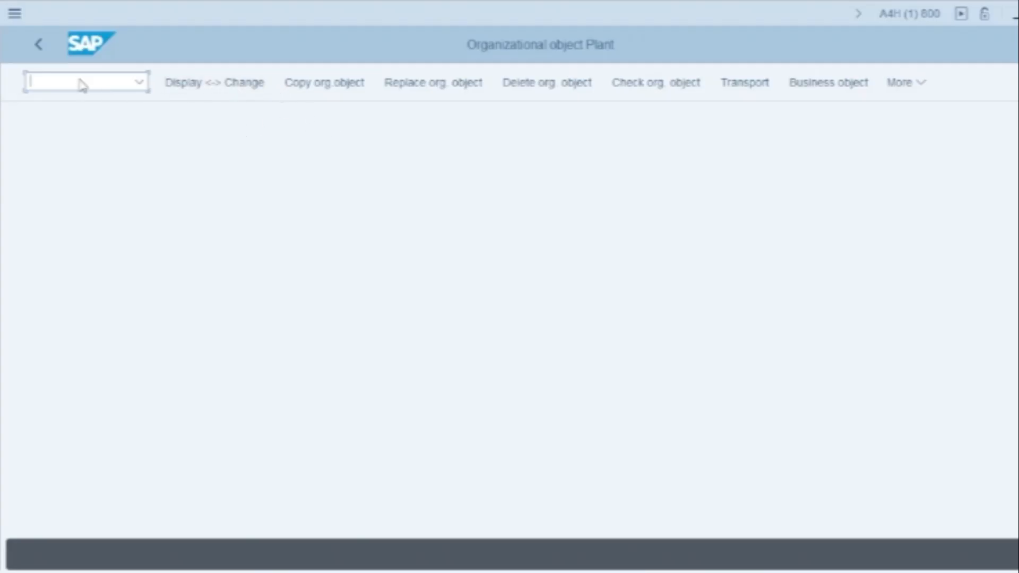
{"action": "type", "text": "/n"}
{"action": "key", "text": "Return"}
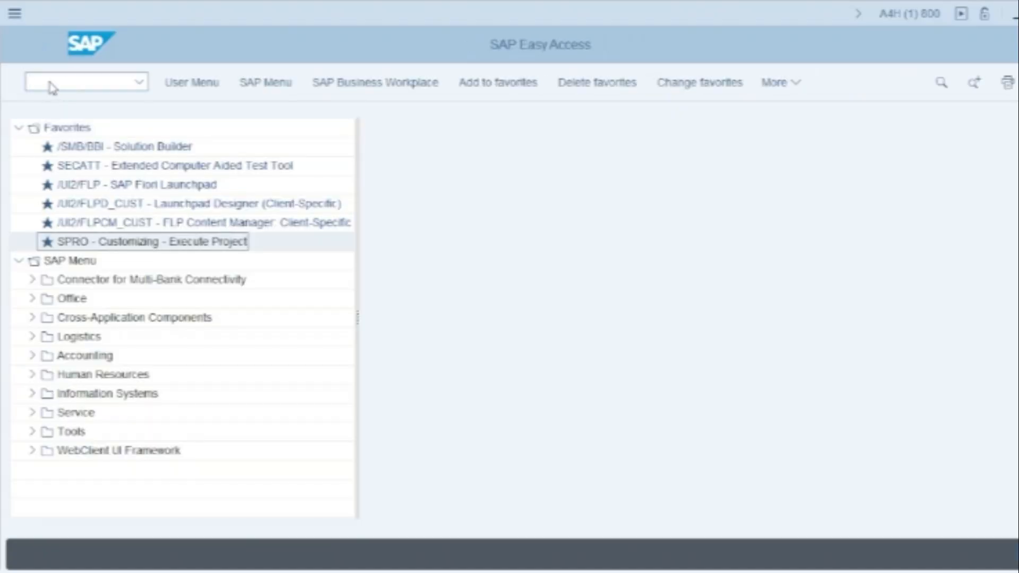
{"action": "type", "text": "ec02"}
{"action": "key", "text": "Return"}
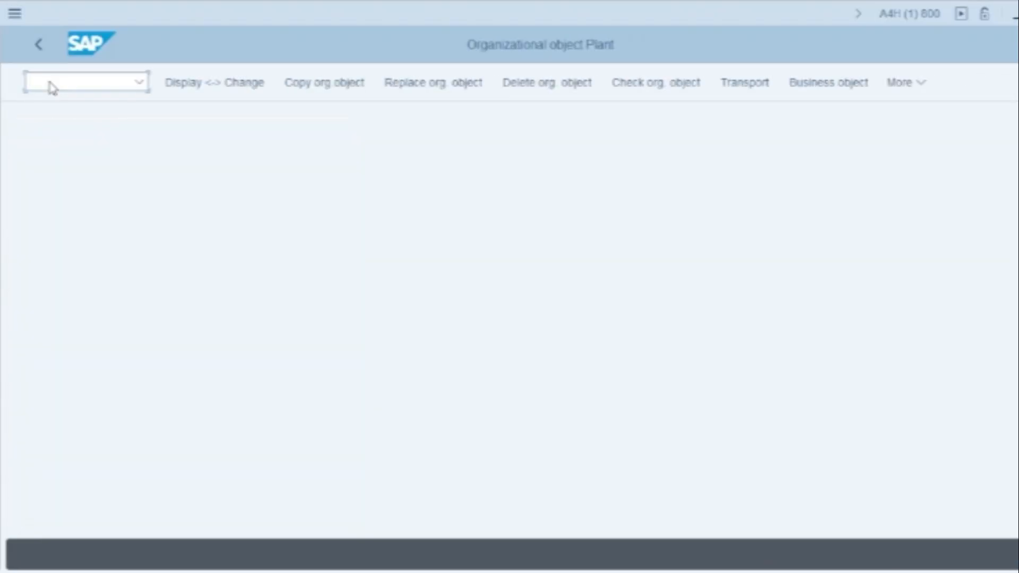
Step: Open the organizational structure for plants and start its navigation to list all plant objects
{"action": "left_click", "coordinate": [921, 85]}
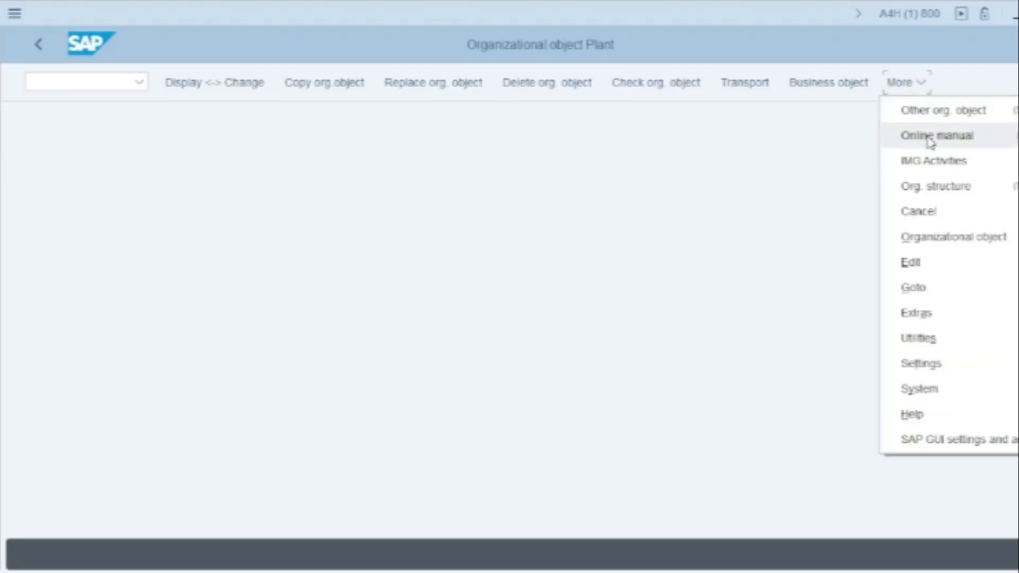
{"action": "left_click", "coordinate": [932, 192]}
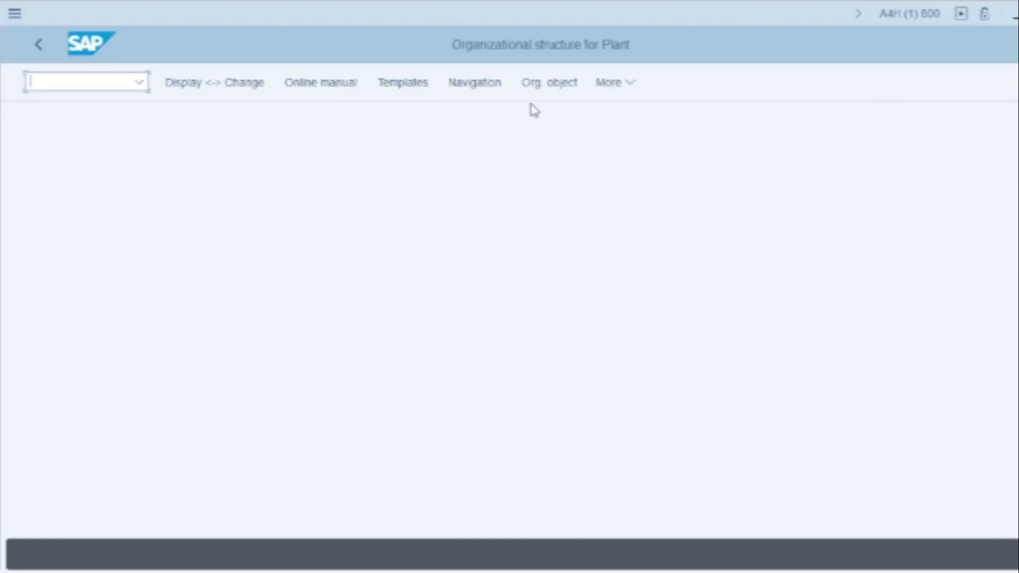
{"action": "left_click", "coordinate": [470, 88]}
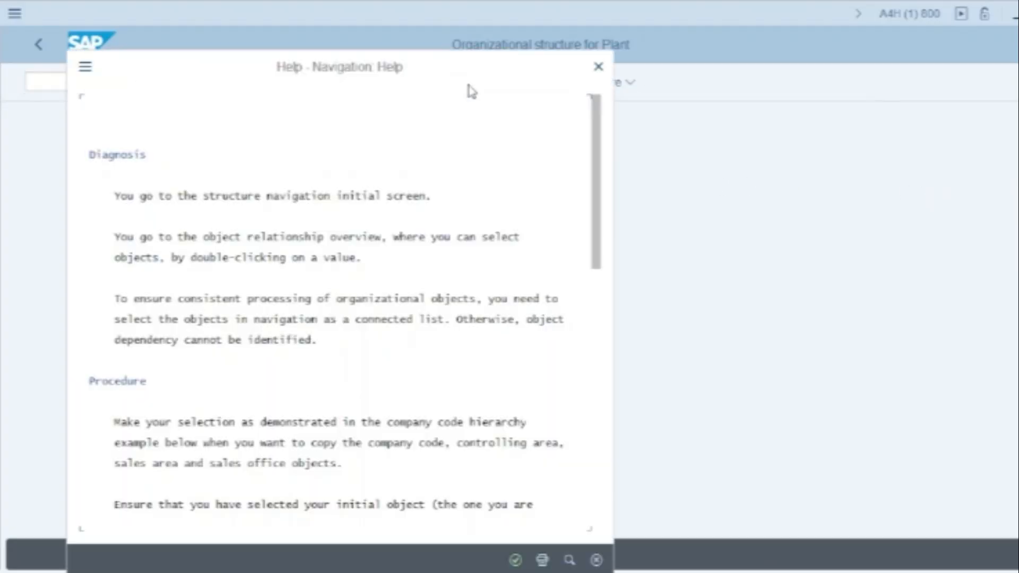
{"action": "left_click", "coordinate": [515, 560]}
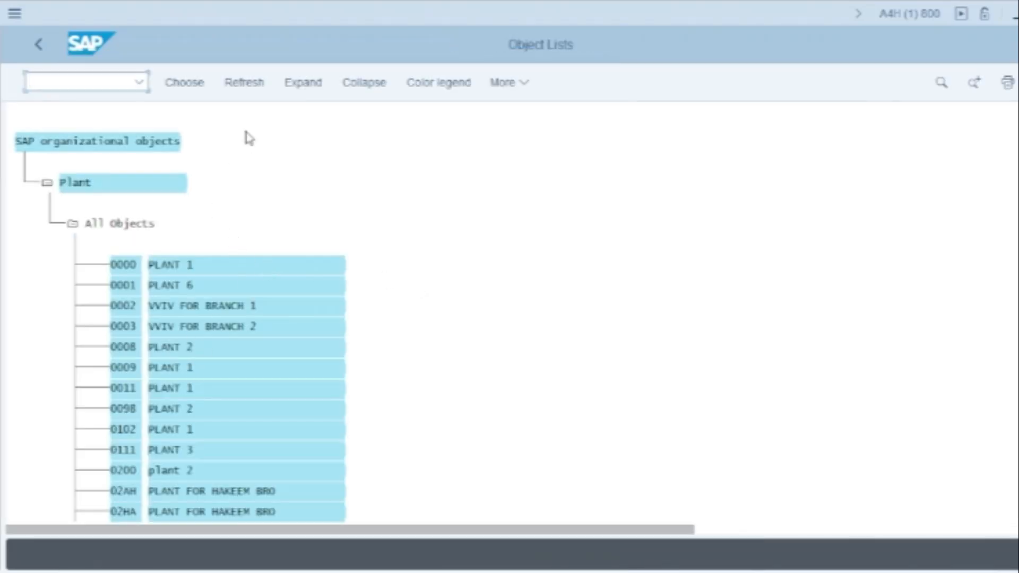
{"action": "left_click", "coordinate": [191, 88]}
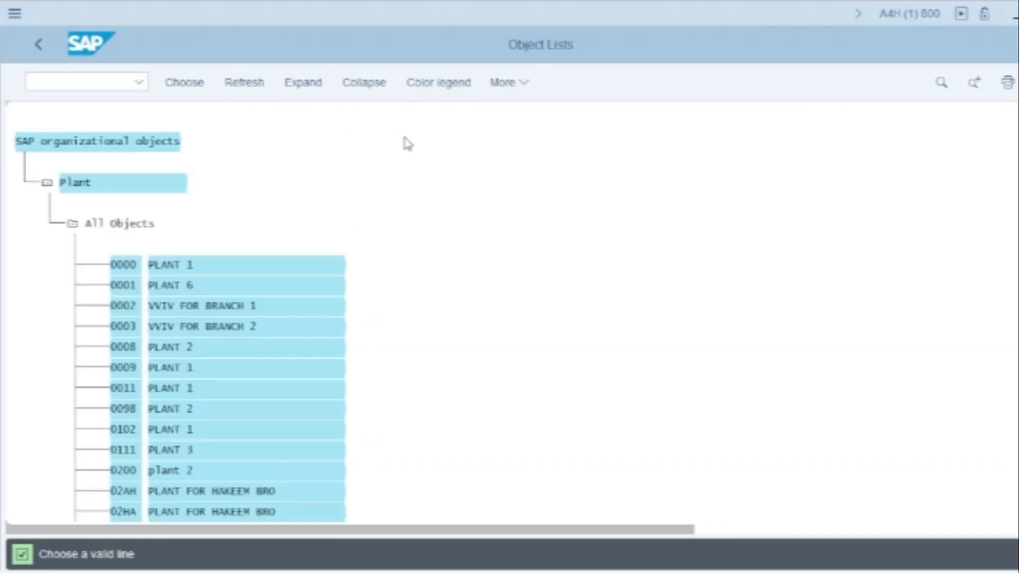
Step: Find plant 1211 in the object list and open its navigation view to examine its assigned organizational units
{"action": "left_click", "coordinate": [524, 85]}
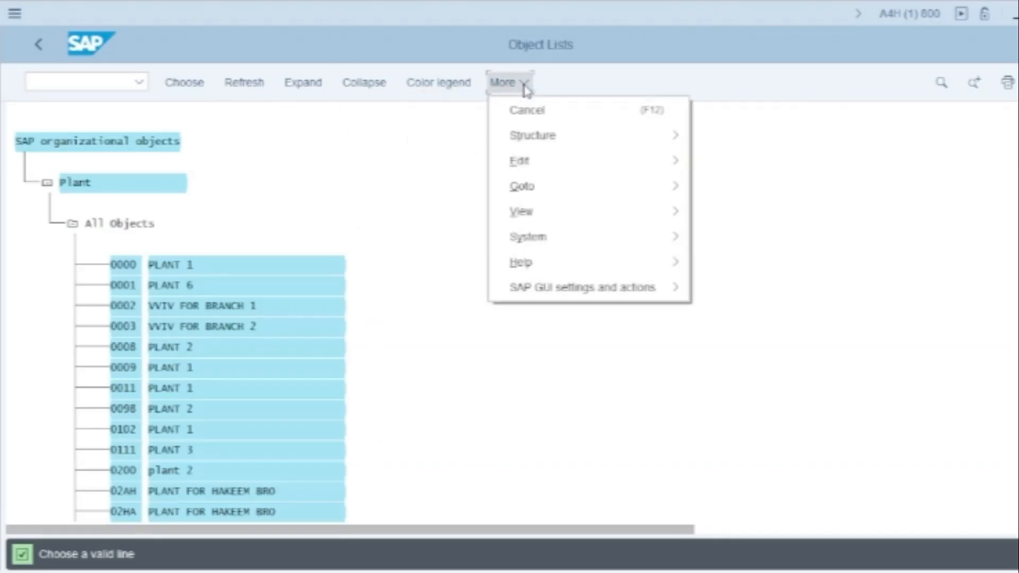
{"action": "mouse_move", "coordinate": [522, 161]}
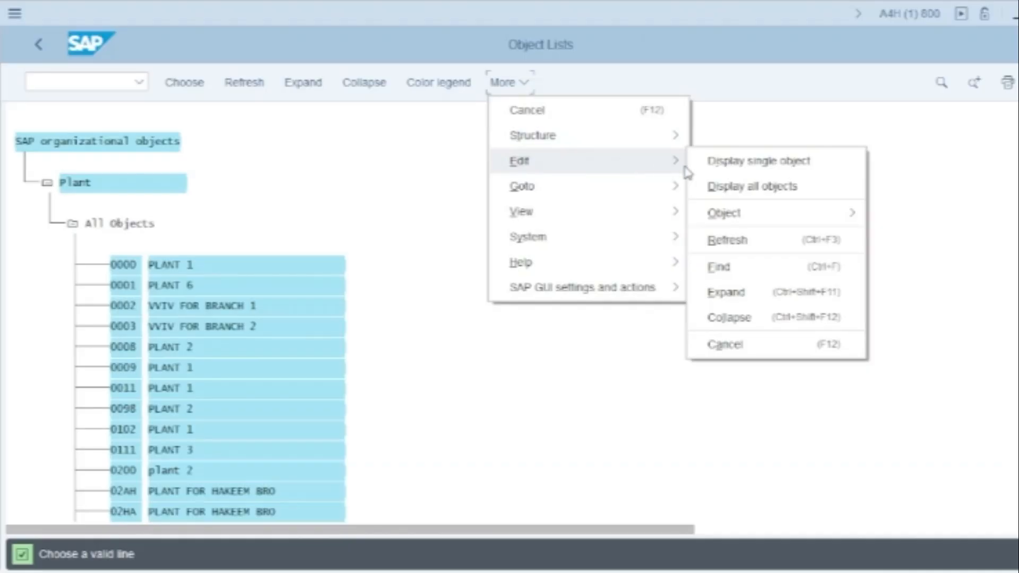
{"action": "left_click", "coordinate": [728, 268]}
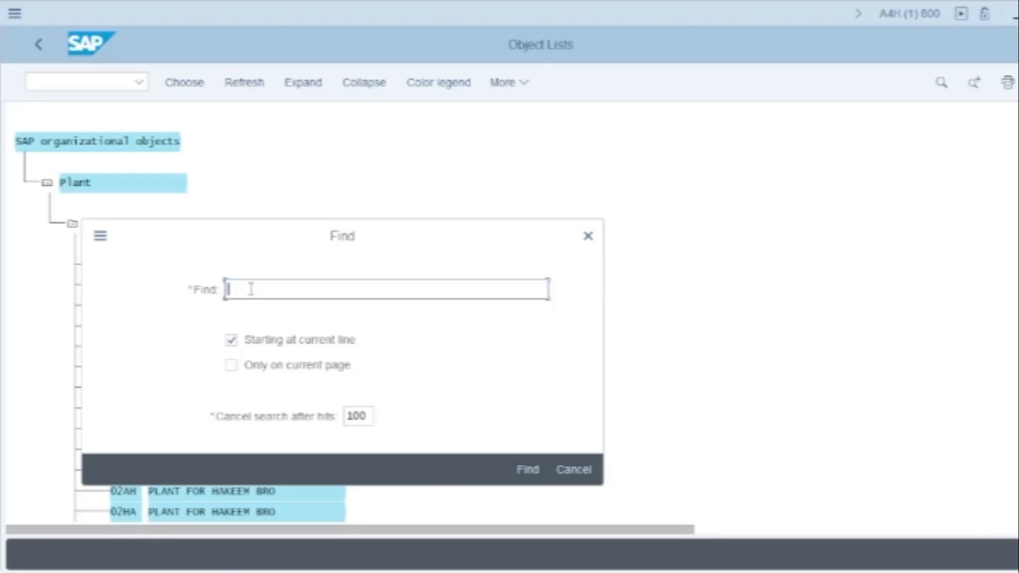
{"action": "type", "text": "1211"}
{"action": "key", "text": "Return"}
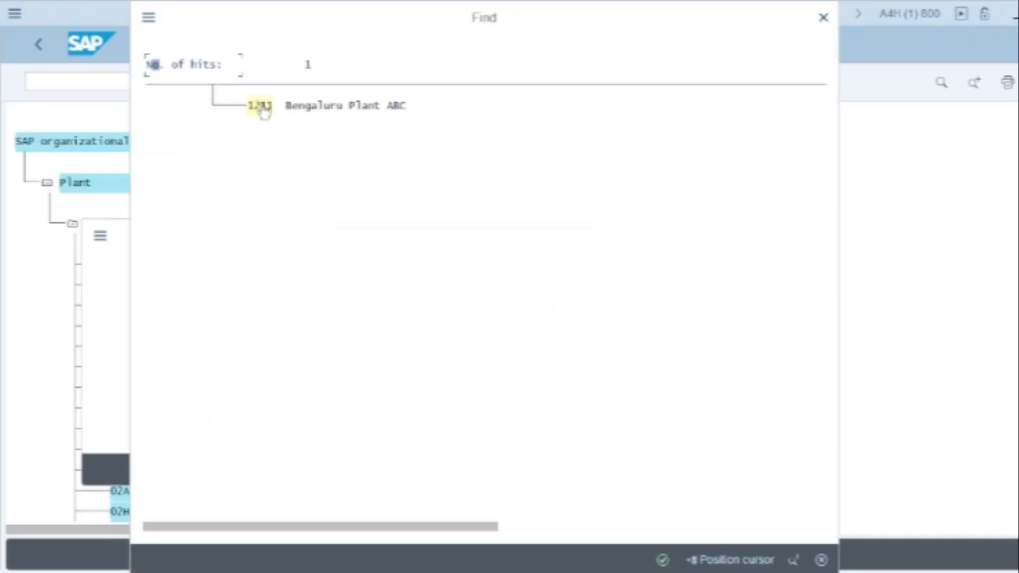
{"action": "double_click", "coordinate": [260, 106]}
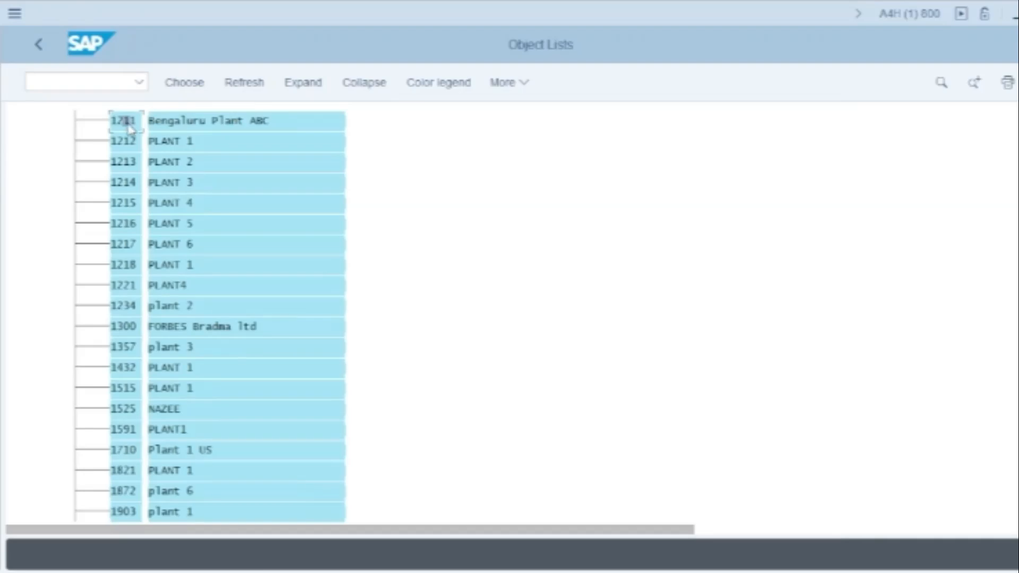
{"action": "double_click", "coordinate": [127, 122]}
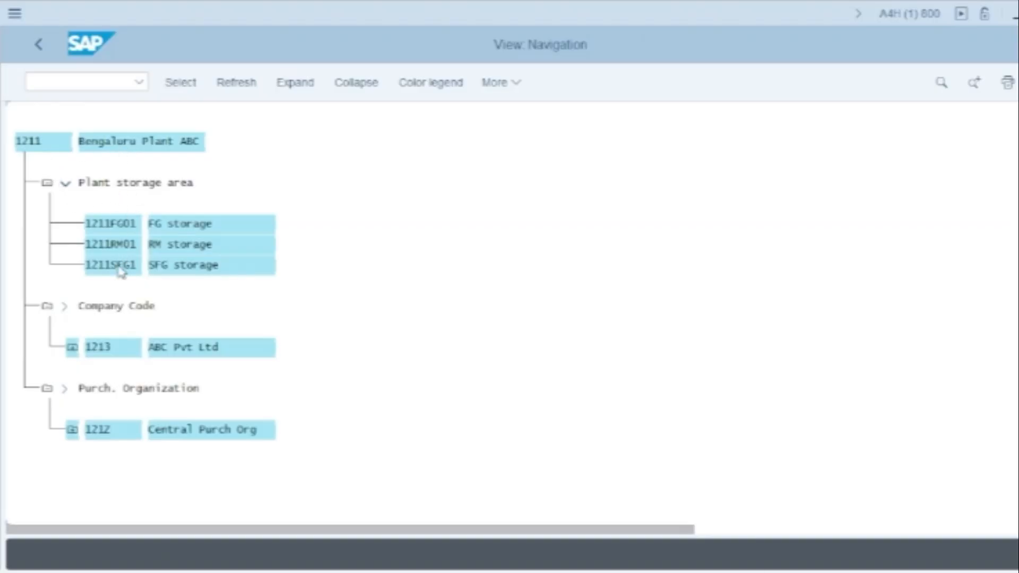
Step: Examine plant 1211's storage locations, and expand its company code 1213 and the purchasing organization 1212 beneath it to check their assignments
{"action": "left_click", "coordinate": [177, 224]}
{"action": "left_click", "coordinate": [177, 246]}
{"action": "left_click", "coordinate": [177, 266]}
{"action": "left_click", "coordinate": [73, 349]}
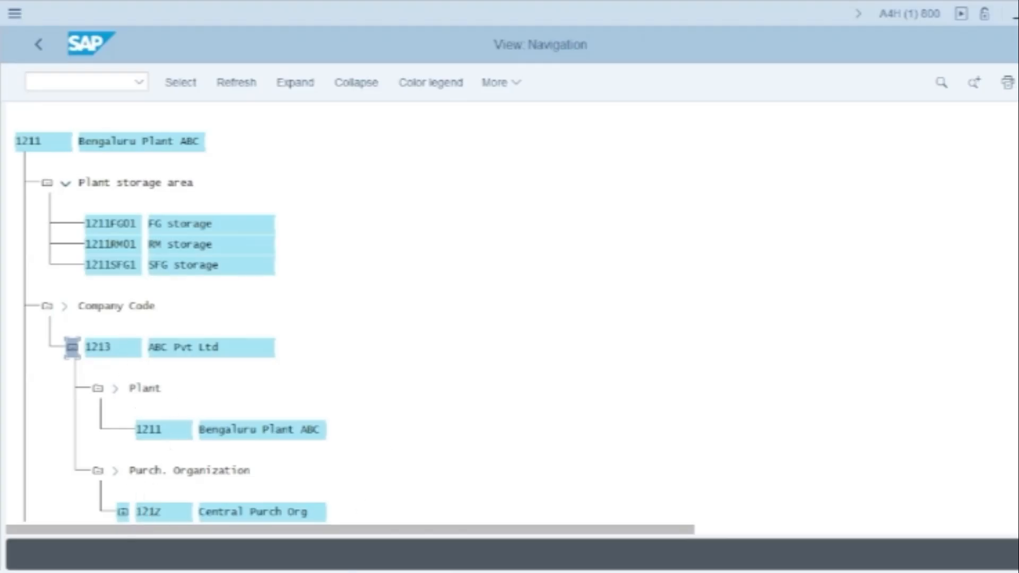
{"action": "scroll", "coordinate": [918, 318], "scroll_direction": "down", "scroll_amount": 2}
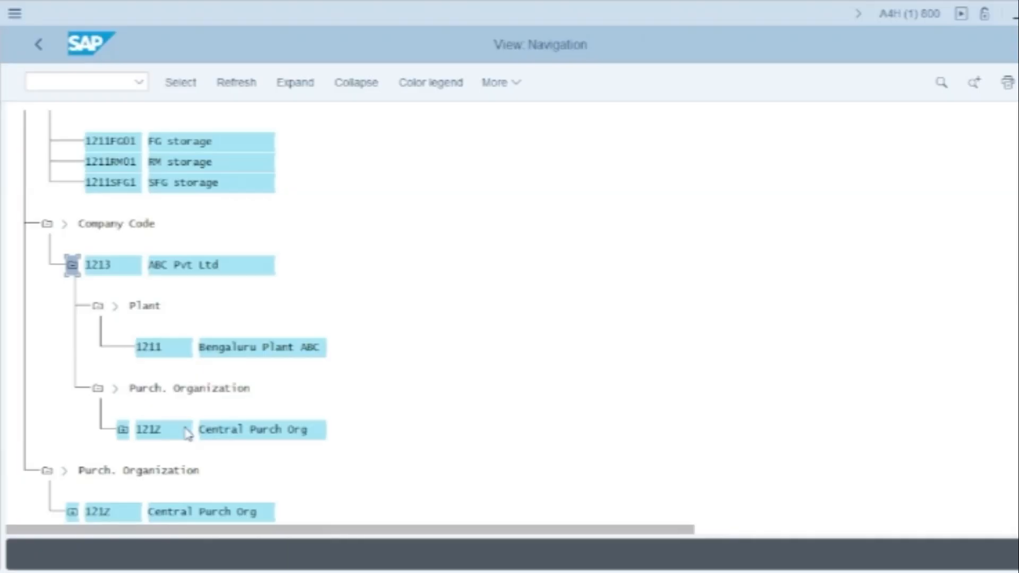
{"action": "left_click", "coordinate": [122, 429]}
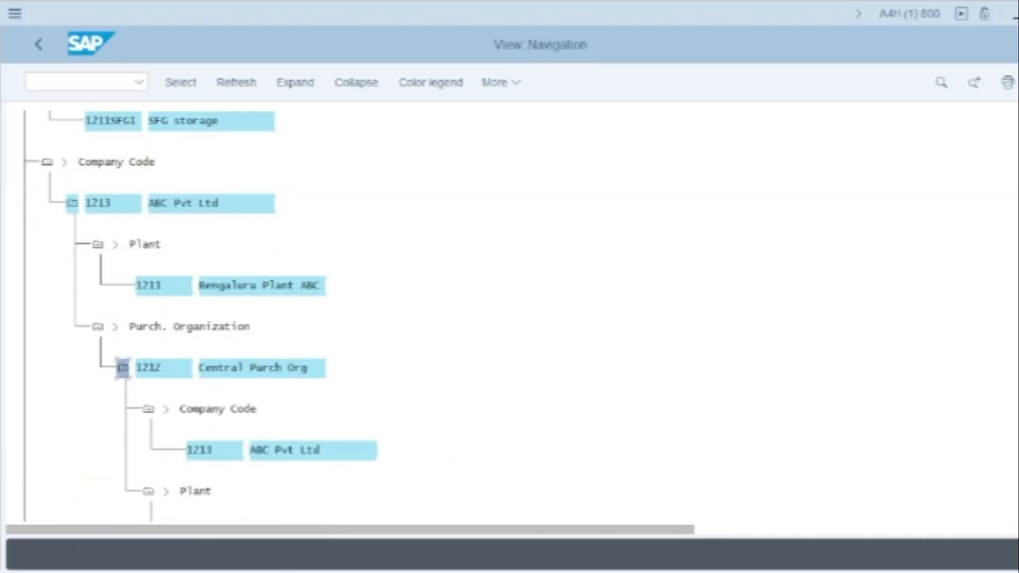
{"action": "scroll", "coordinate": [791, 385], "scroll_direction": "down", "scroll_amount": 2}
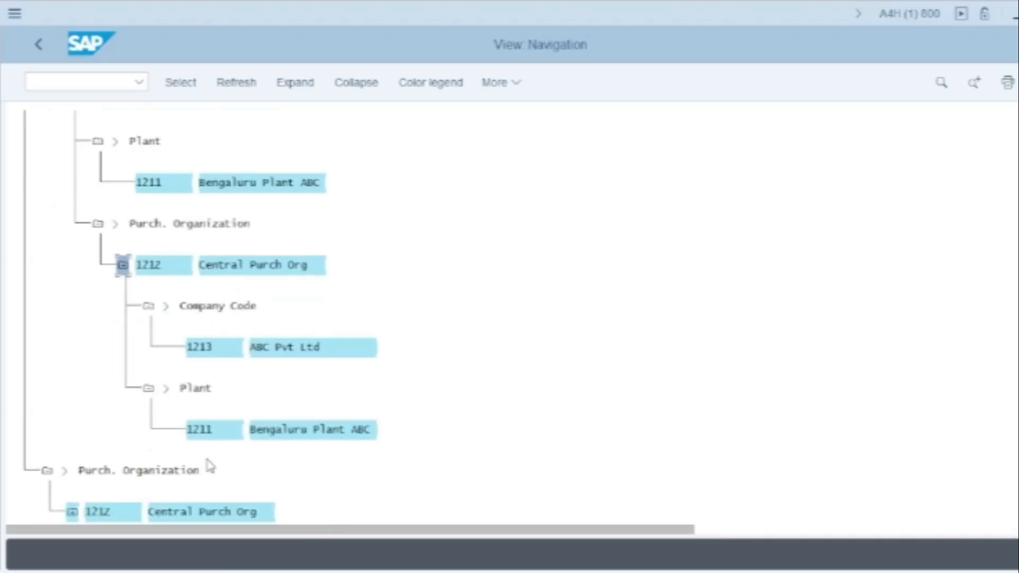
Step: Expand the purchasing organization 1212 assigned directly to plant 1211 and its company code 1213 to check their assigned units
{"action": "left_click", "coordinate": [72, 512]}
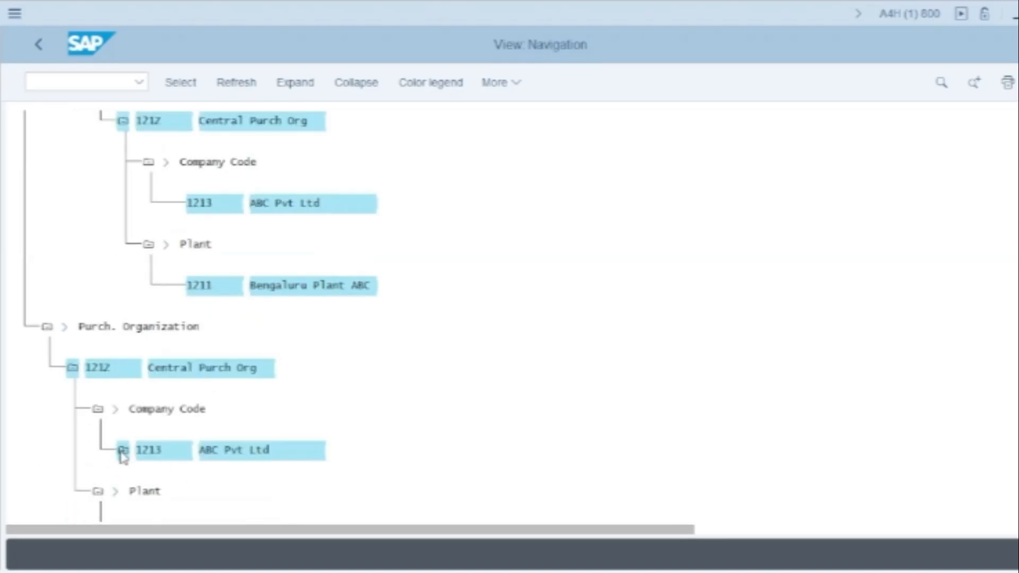
{"action": "left_click", "coordinate": [122, 450]}
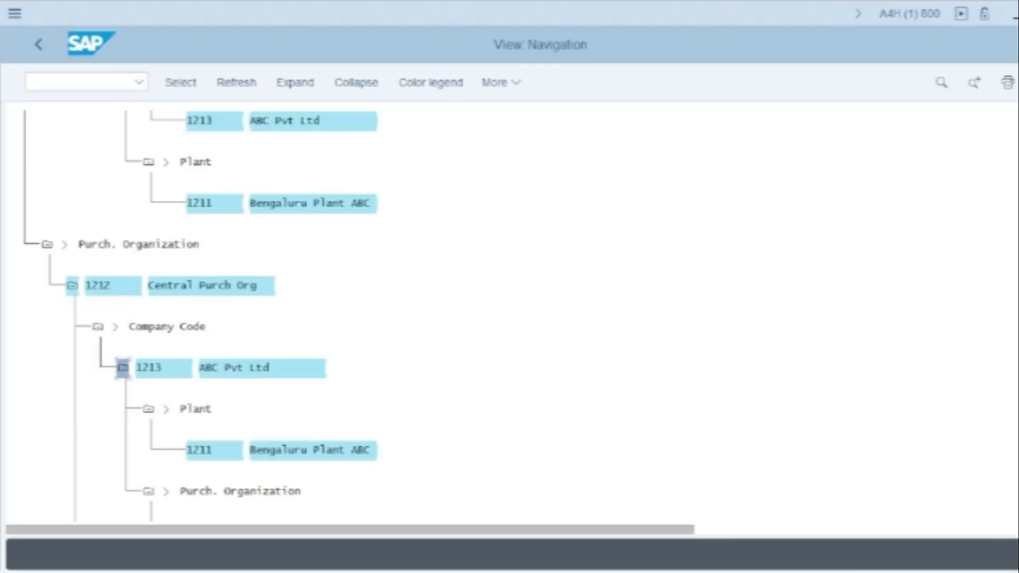
{"action": "scroll", "coordinate": [201, 345], "scroll_direction": "up", "scroll_amount": 10}
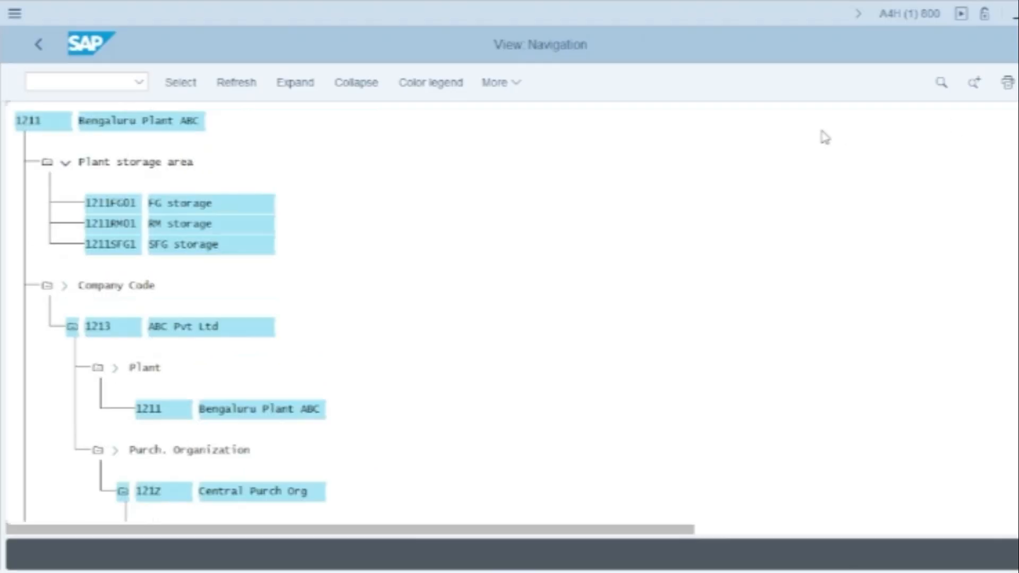
Step: Leave the plant navigation view and return to the SAP Easy Access screen with /n
{"action": "left_click", "coordinate": [56, 93]}
{"action": "type", "text": "4"}
{"action": "type", "text": "n"}
{"action": "key", "text": "Return"}
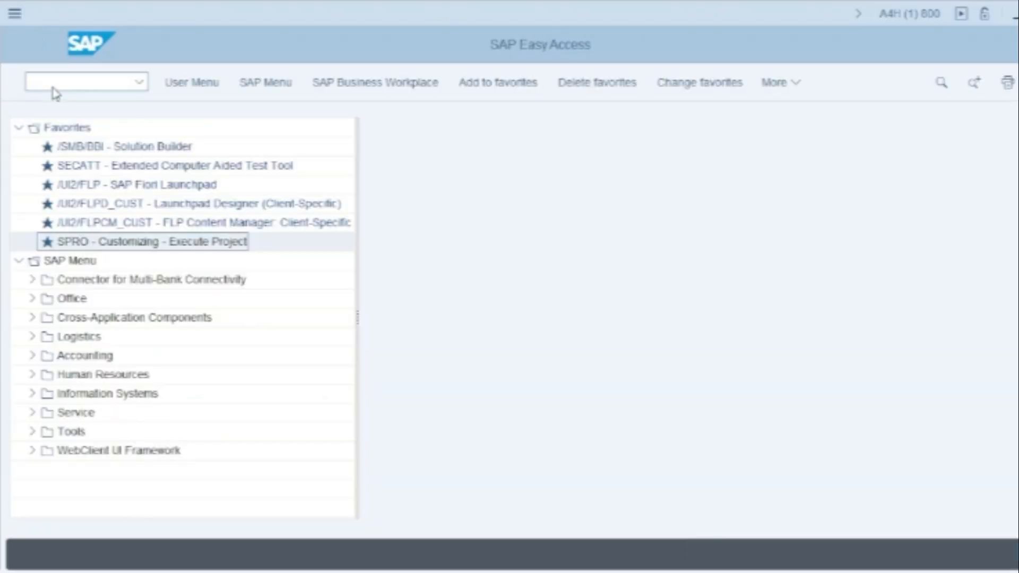
Step: Switch to the PowerPoint presentation, start the slide show from the MM enterprise structure configurations slide and advance to the key takeaways slide
{"action": "mouse_move", "coordinate": [477, 562]}
{"action": "left_click", "coordinate": [491, 533]}
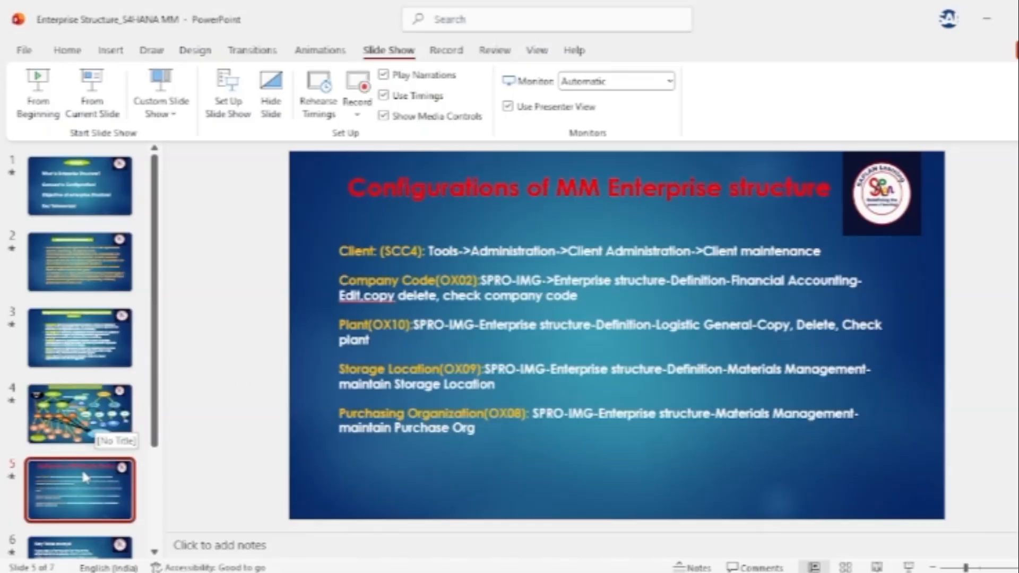
{"action": "left_click", "coordinate": [91, 118]}
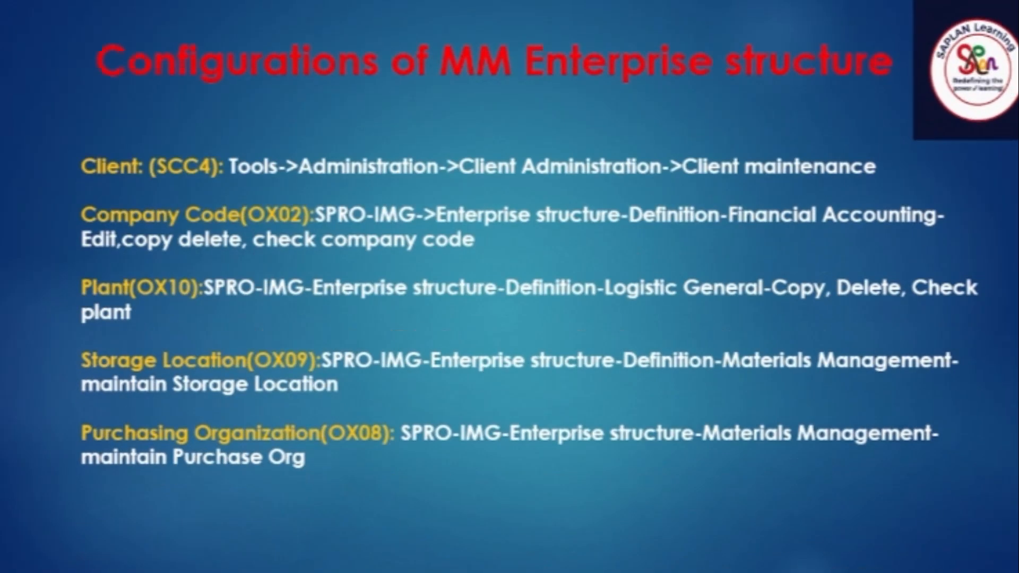
{"action": "key", "text": "Right"}
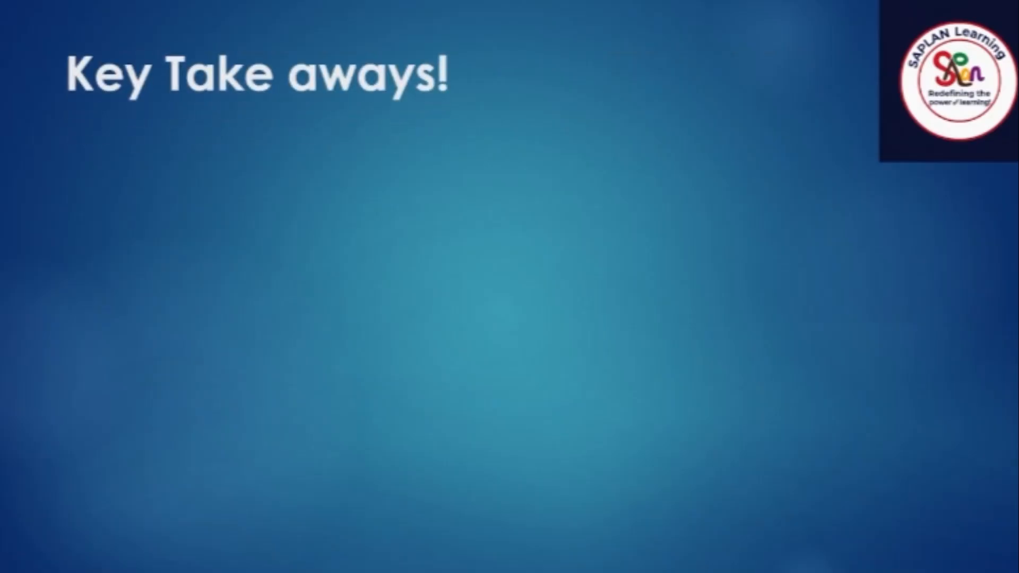